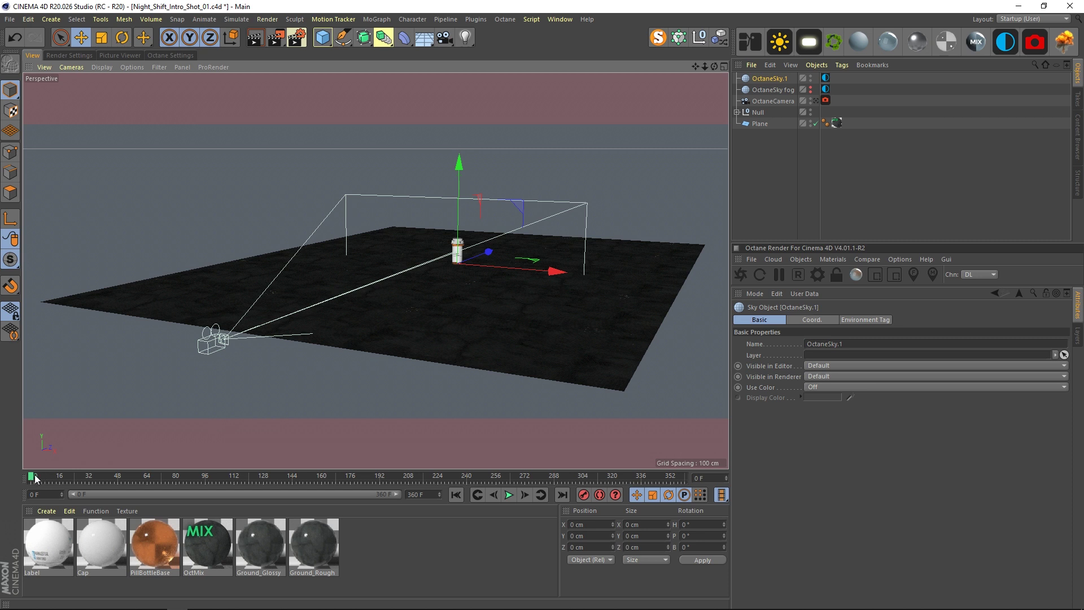
- Scrub the timeline through to frame 360 to review the OctaneCamera's animated move toward the pill bottle
left_click_drag(35, 475, 694, 477)
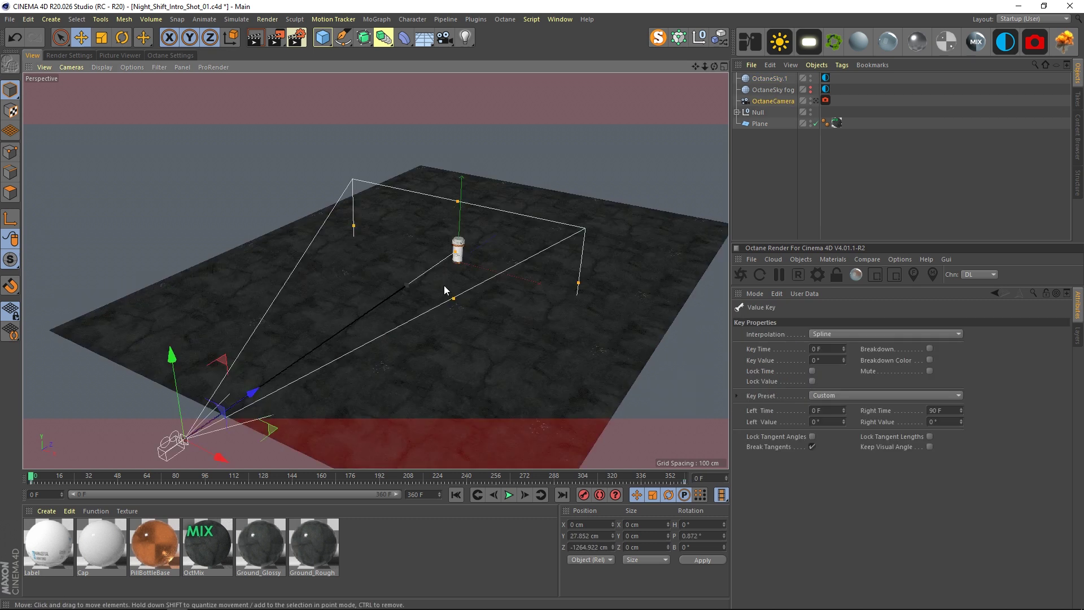
middle_click_drag(444, 290, 439, 229, "alt")
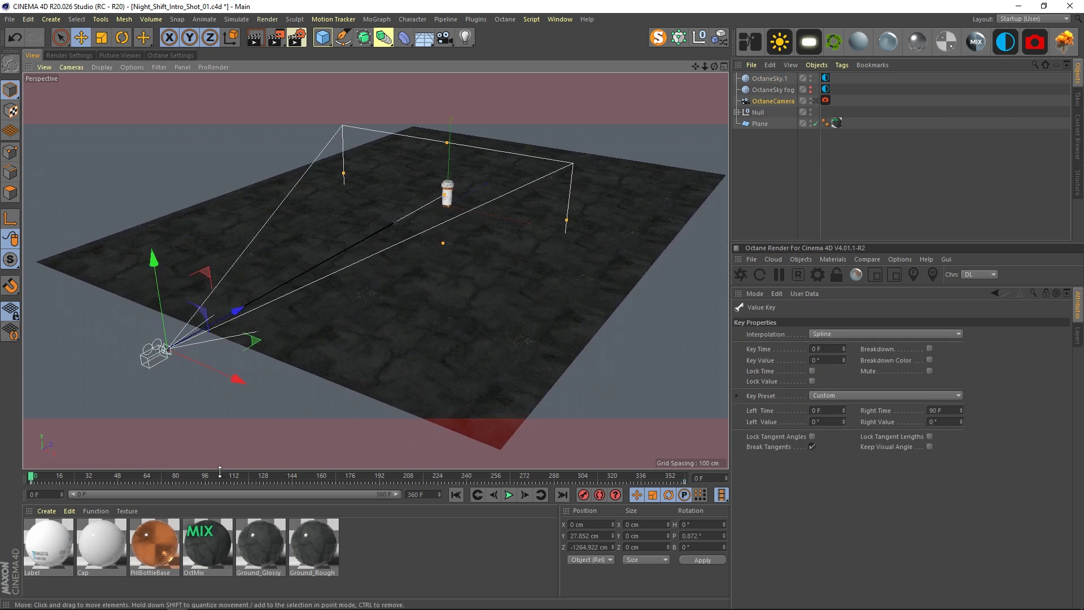
left_click(390, 532)
left_click_drag(33, 480, 695, 451)
left_click(758, 167)
- Inspect the pill bottle and camera frame up close and look through the OctaneCamera
right_click_drag(450, 204, 472, 233, "alt")
mouse_move(463, 216)
left_mouse_down("alt")
mouse_move(467, 188)
mouse_move(463, 222)
mouse_move(453, 218)
left_mouse_up("alt")
right_click_drag(452, 218, 549, 229, "alt")
middle_click_drag(549, 229, 468, 337, "alt")
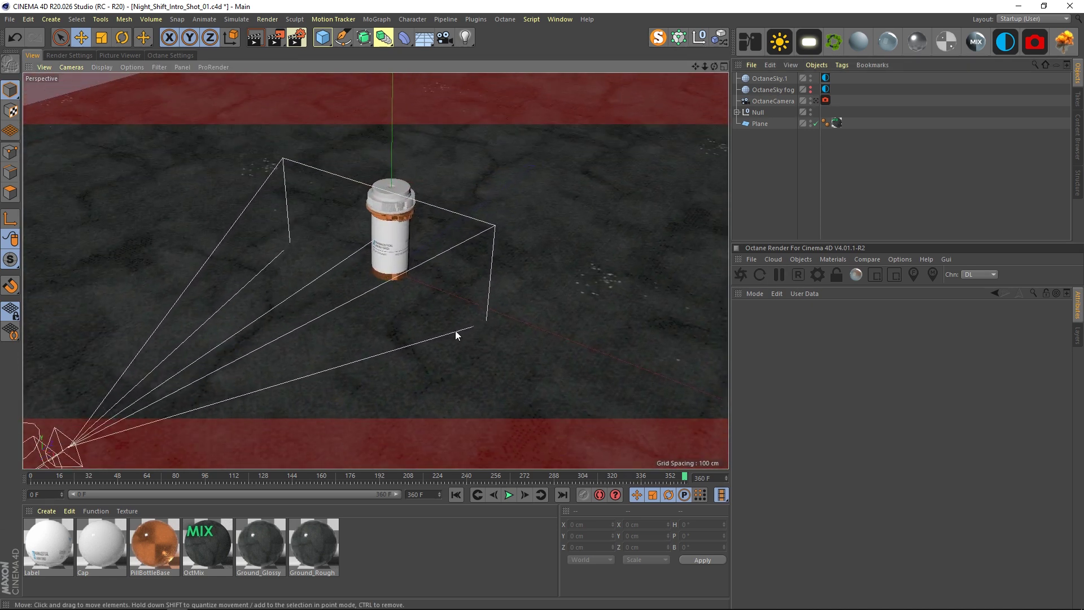
right_click_drag(469, 337, 421, 264, "alt")
left_click_drag(593, 100, 496, 440, "alt")
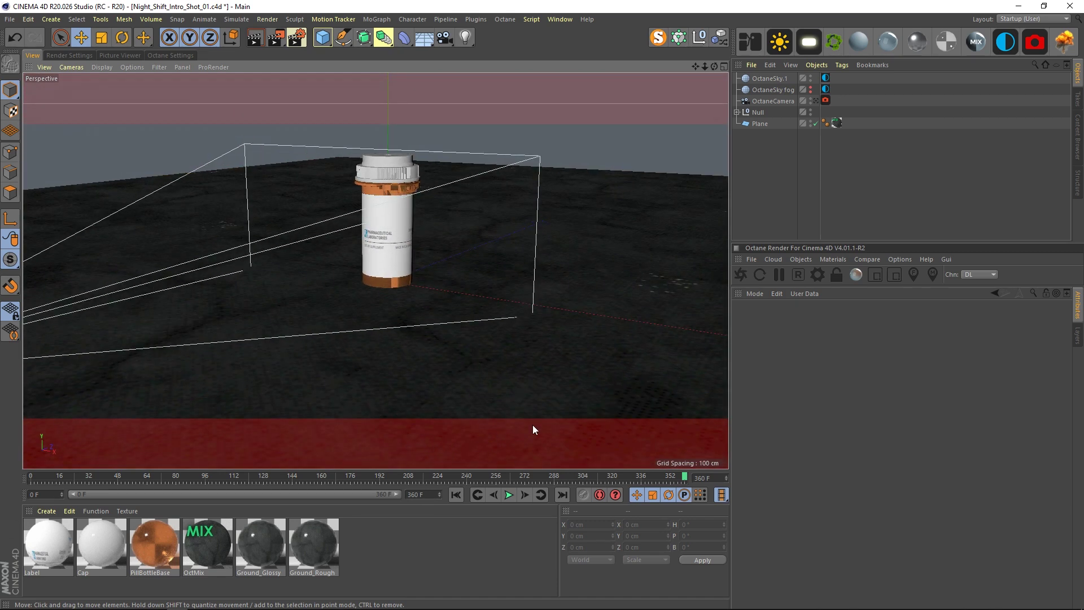
left_click(815, 101)
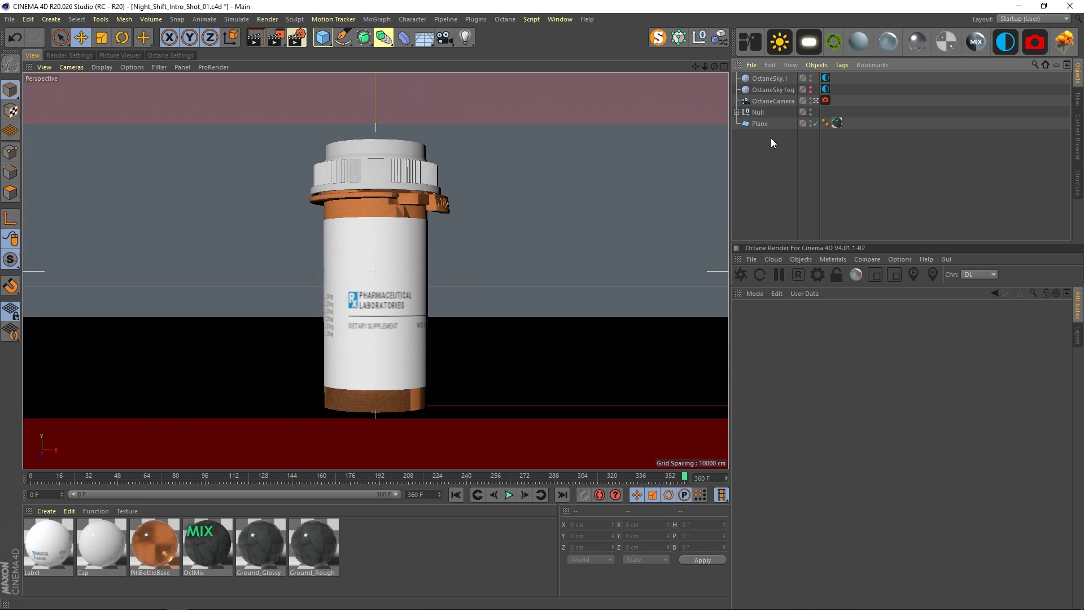
- Examine the OctaneCamera's object properties and its composition helper settings
left_click(772, 101)
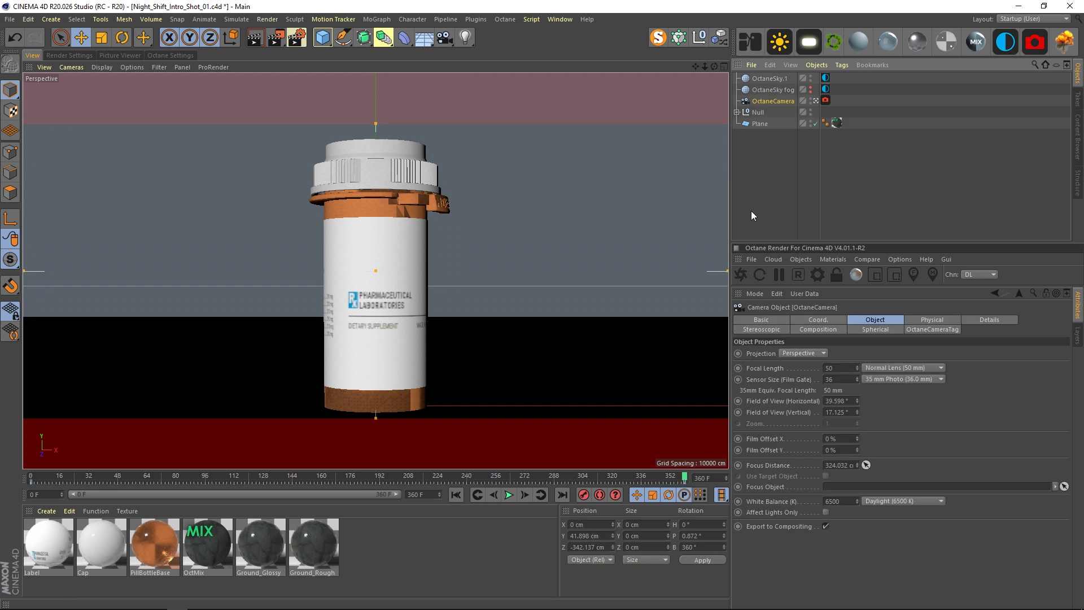
left_click(784, 190)
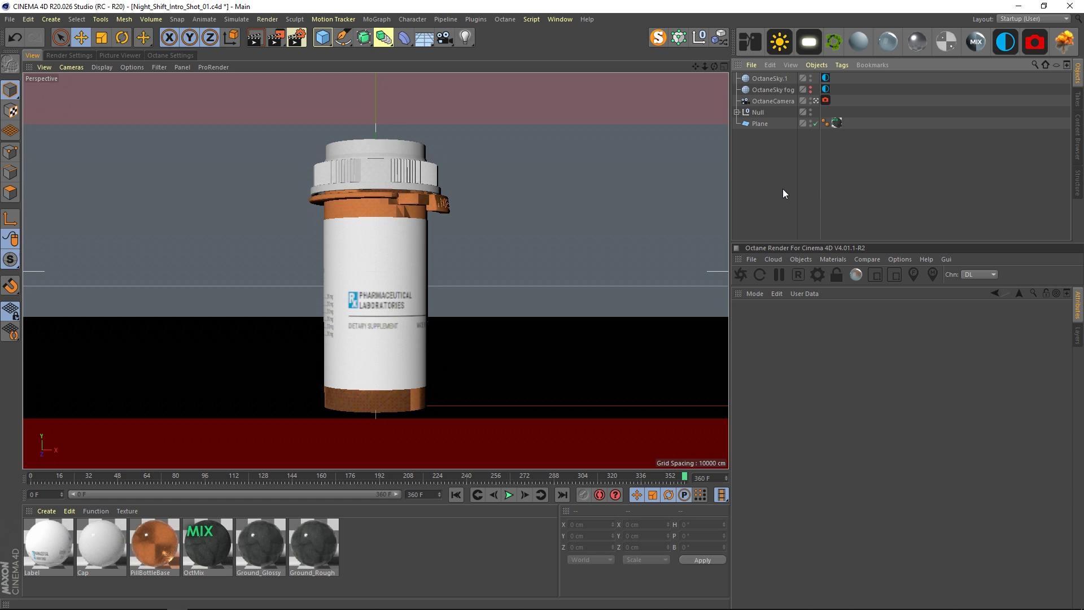
left_click(774, 102)
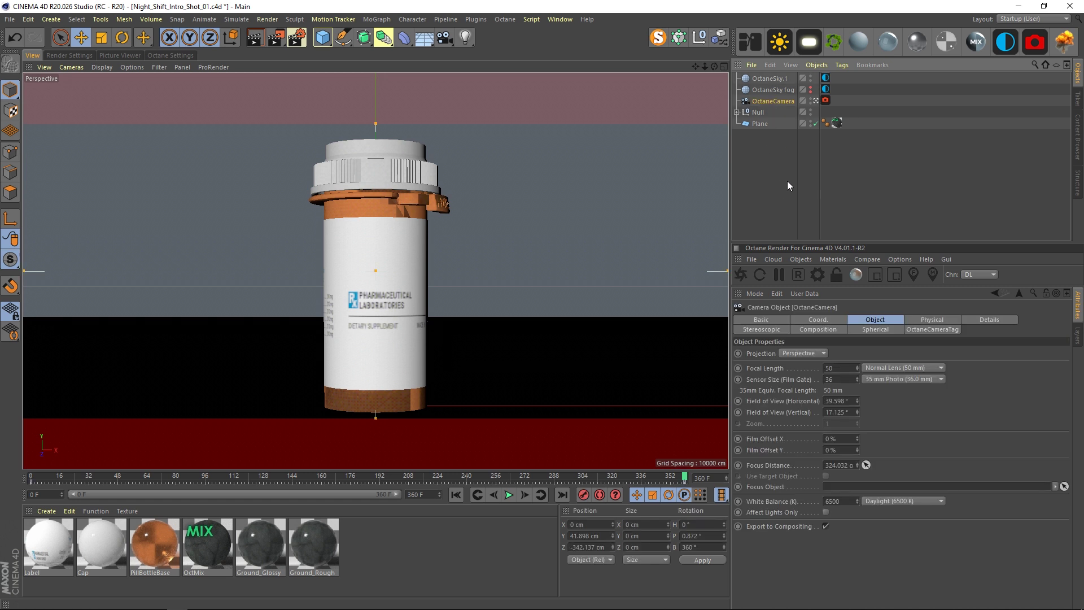
left_click(818, 330)
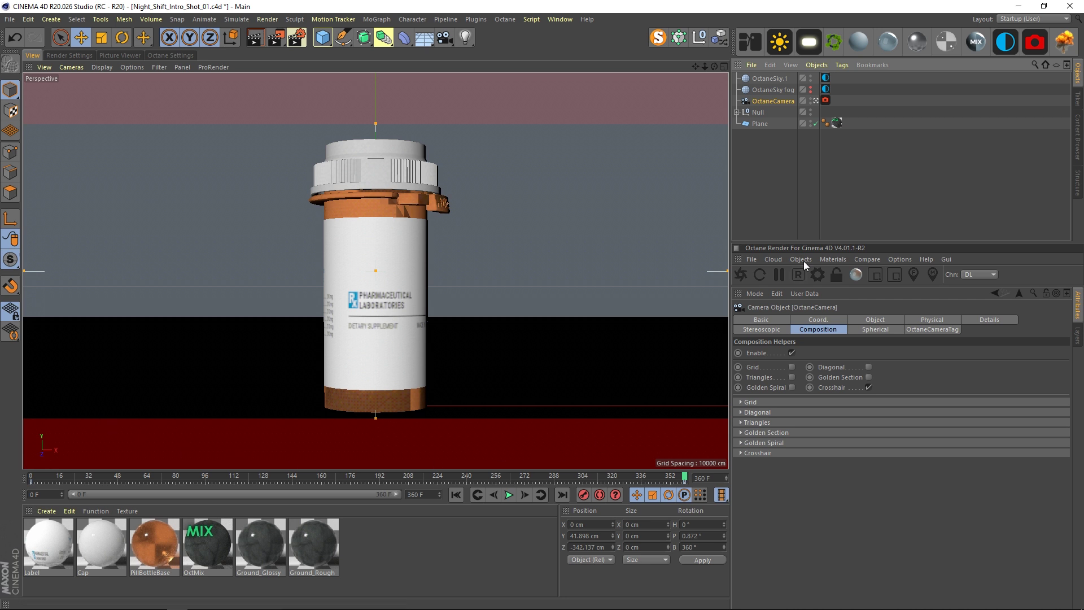
left_click(769, 185)
- Open the perspective viewport's View settings and check the color options for the safe frame's tinted border
key("shift+v")
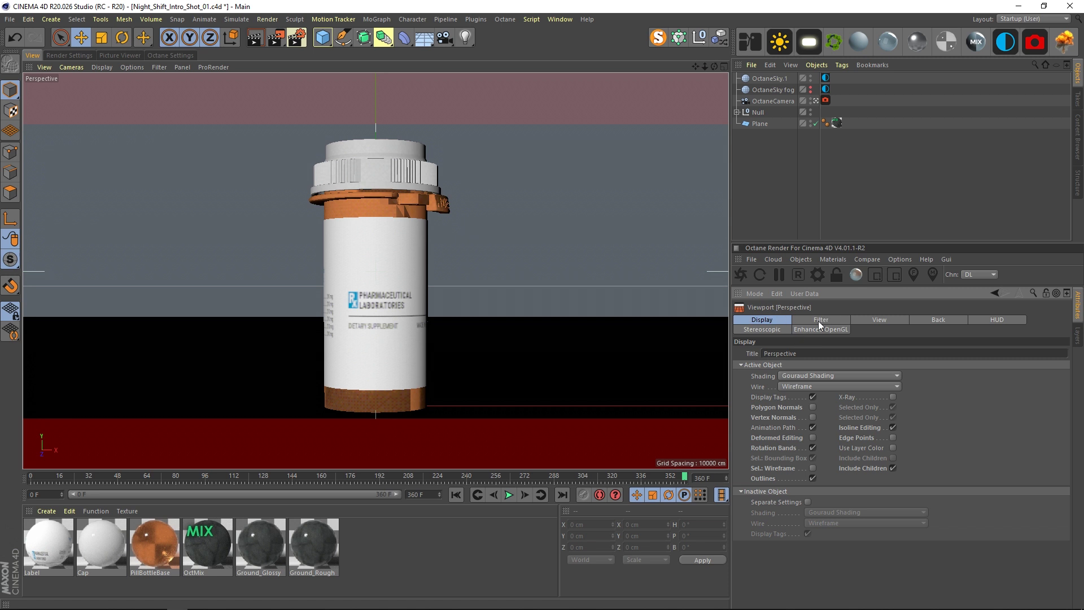
left_click(862, 320)
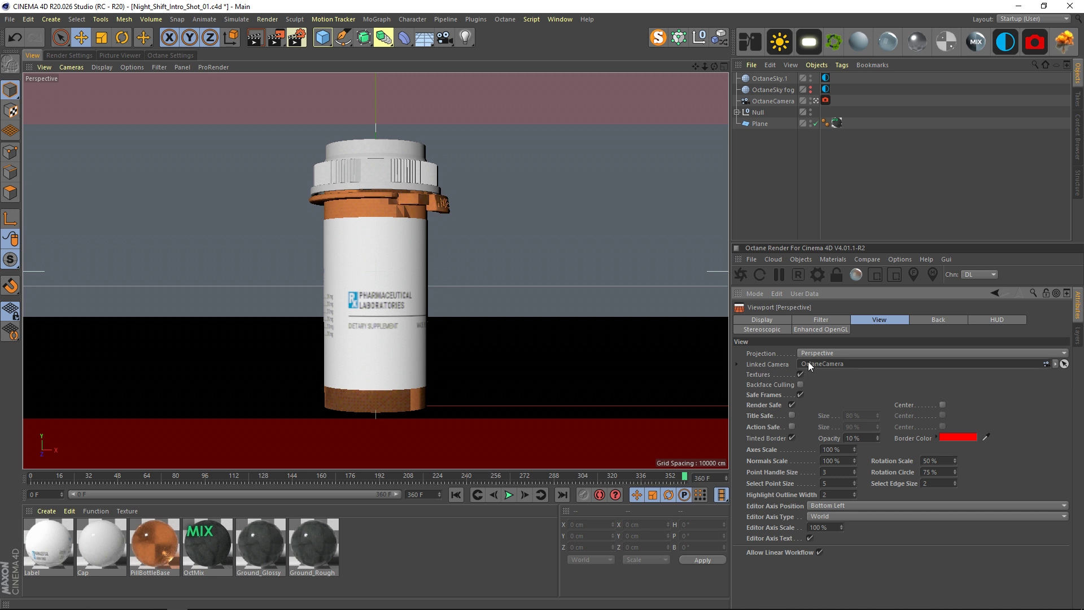
left_click(953, 439)
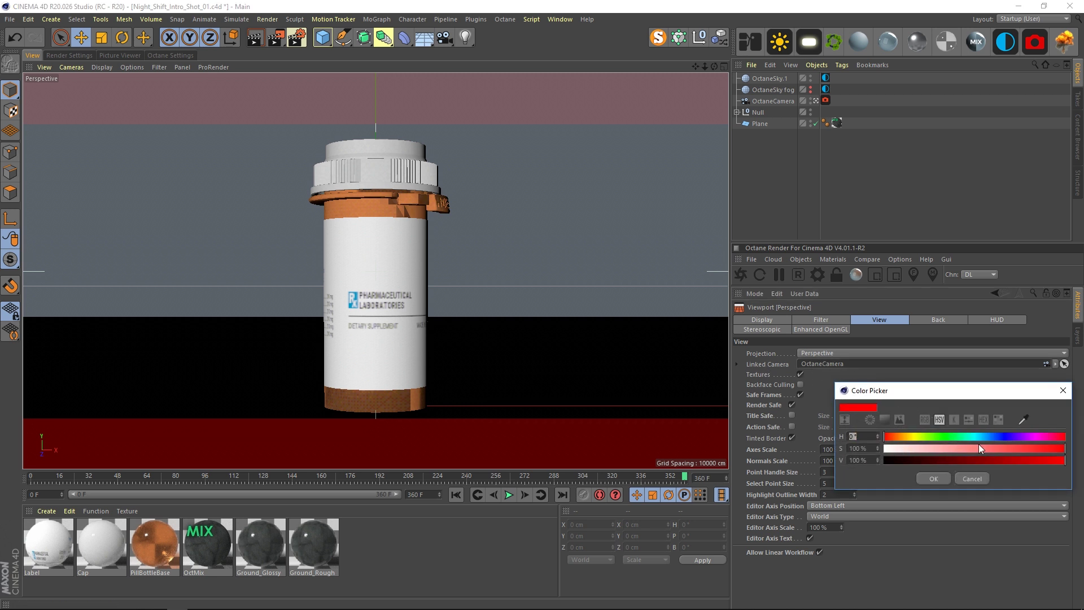
left_click_drag(1035, 460, 1060, 478)
left_click(935, 478)
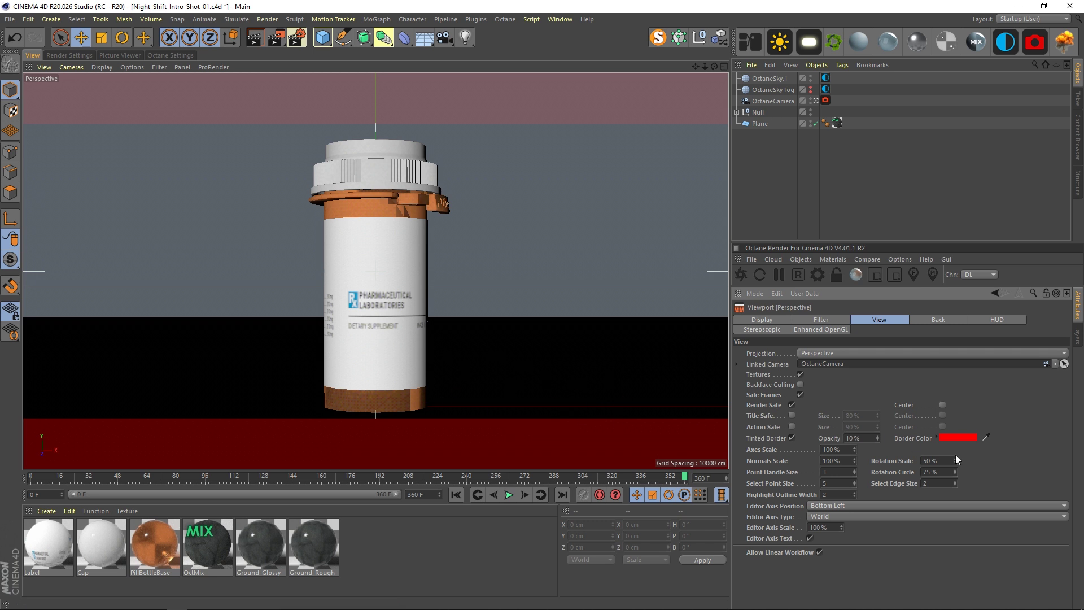
- Try a stronger and a weaker opacity for the viewport's tinted border, returning to 10% each time
mouse_move(877, 438)
left_mouse_down()
mouse_move(877, 412)
mouse_move(869, 440)
left_mouse_up()
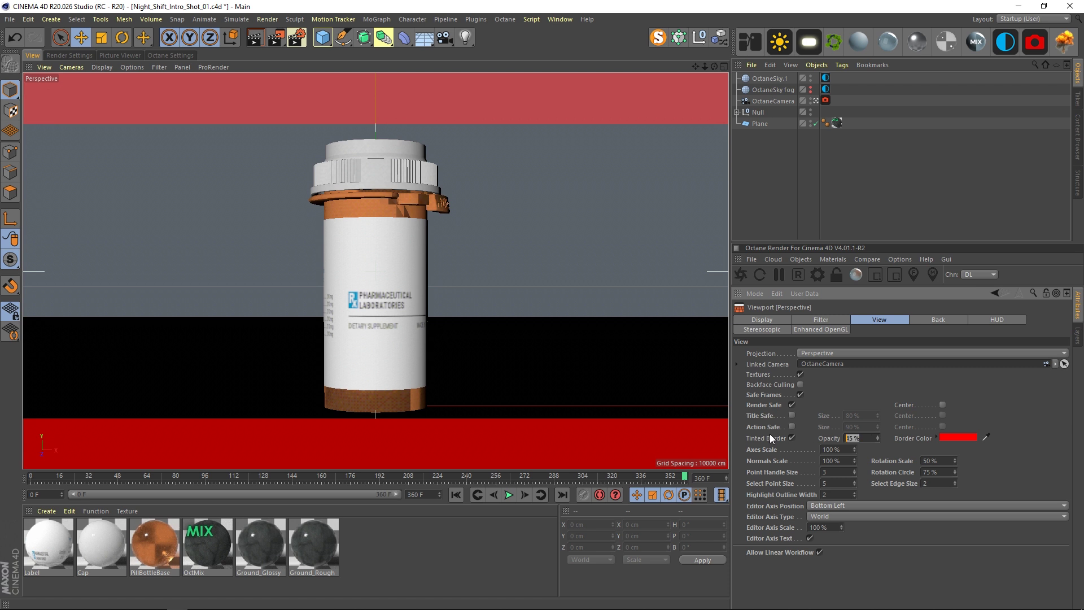
type("10")
key("Return")
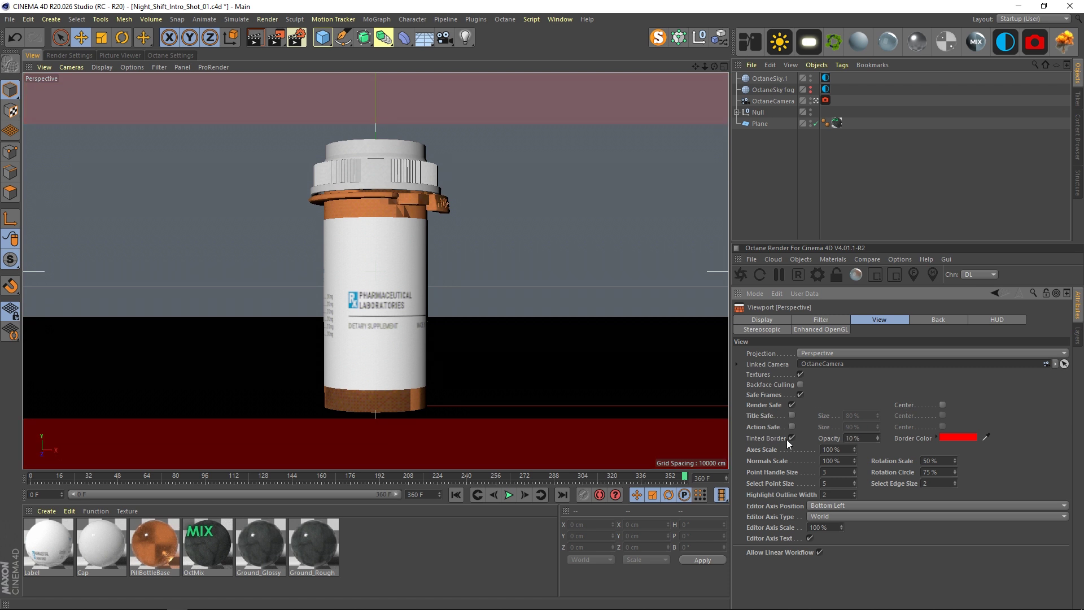
left_click_drag(877, 439, 878, 449)
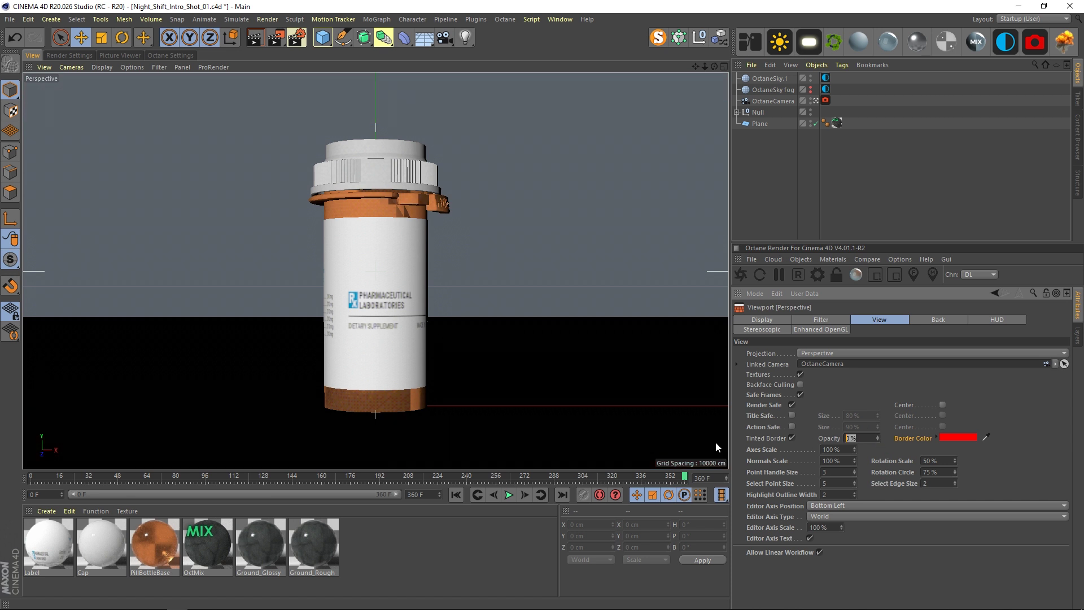
type("10")
key("Return")
left_click(758, 203)
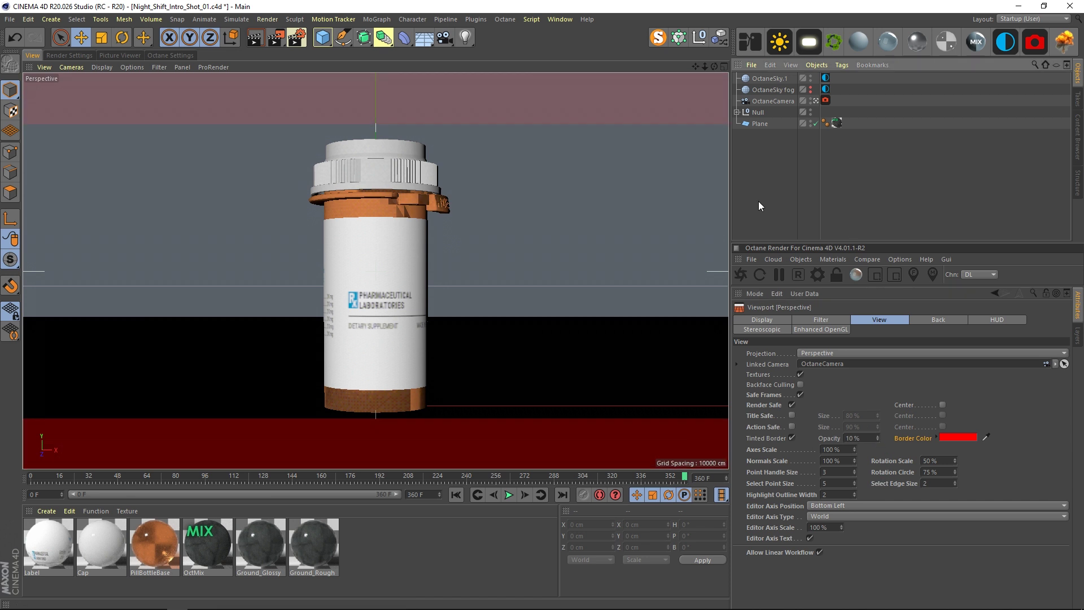
- Leave the OctaneCamera view and examine the HDRI image texture in the OctaneSky.1 environment tag
left_click(816, 101)
right_click_drag(394, 317, 342, 307, "alt")
middle_click_drag(358, 307, 404, 249, "alt")
left_click_drag(404, 248, 419, 275, "alt")
right_click_drag(422, 273, 399, 269, "alt")
middle_click_drag(427, 262, 417, 279, "alt")
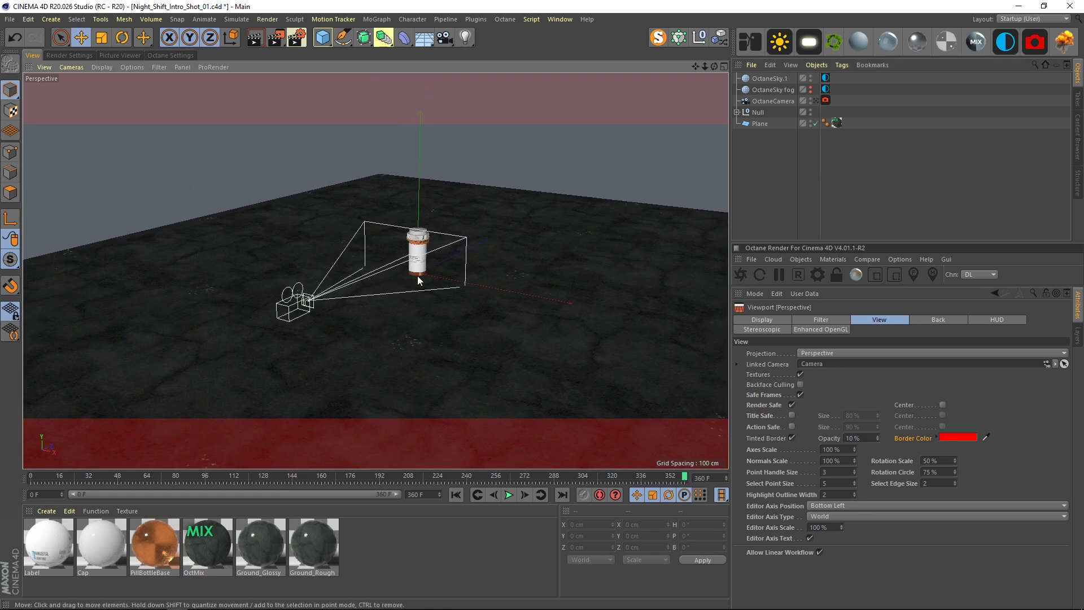
right_click_drag(426, 275, 419, 269, "alt")
left_click_drag(420, 274, 537, 259, "alt")
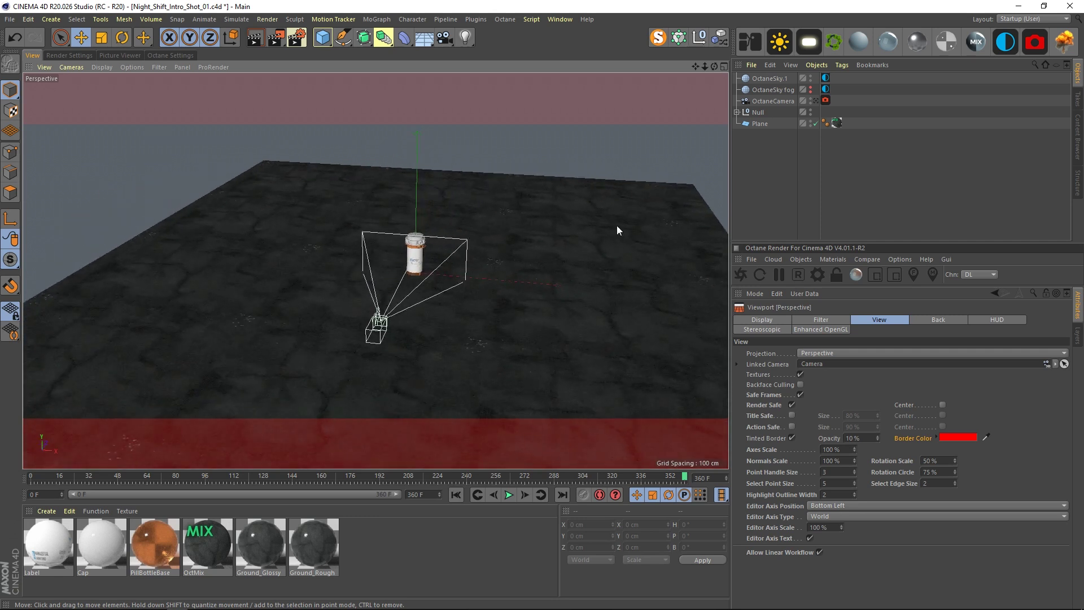
left_click(826, 80)
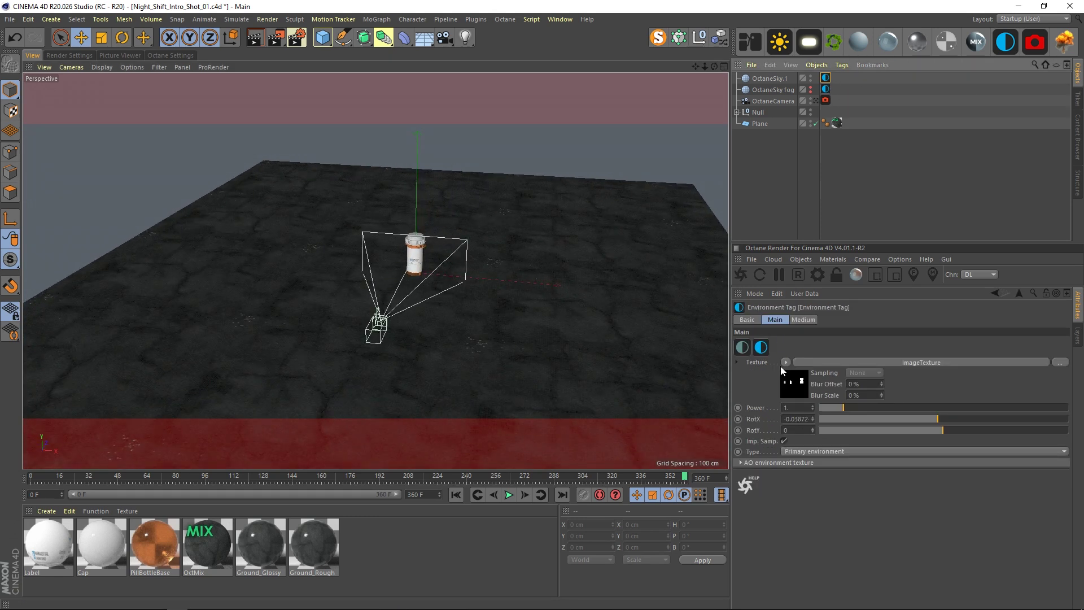
left_click(792, 382)
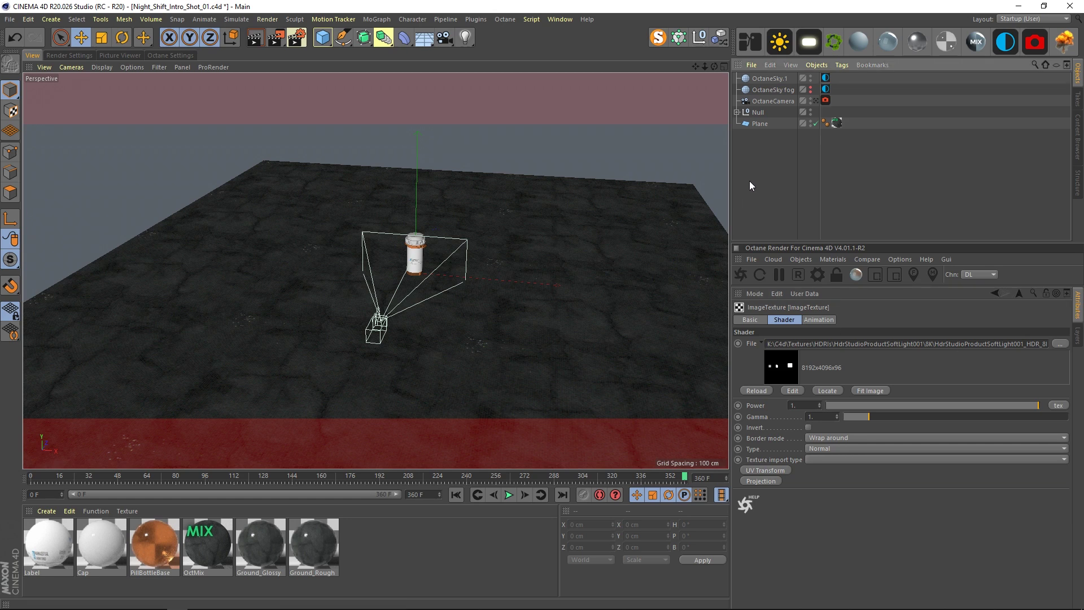
- Open the Octane Live Viewer with a running render and enlarge its window beside the viewport
left_click(504, 20)
left_click(525, 49)
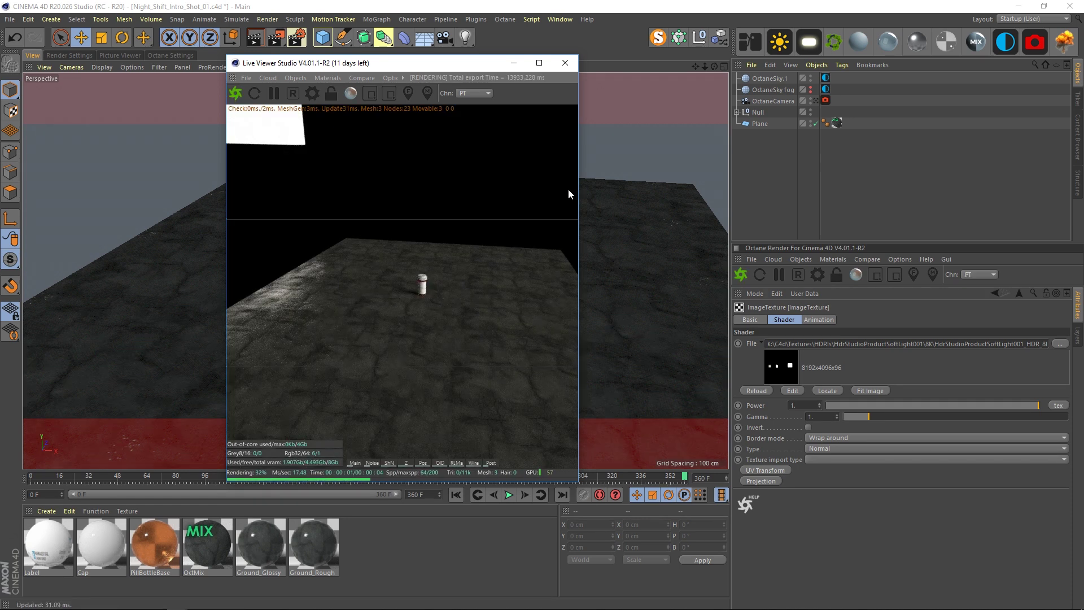
left_click_drag(440, 65, 591, 41)
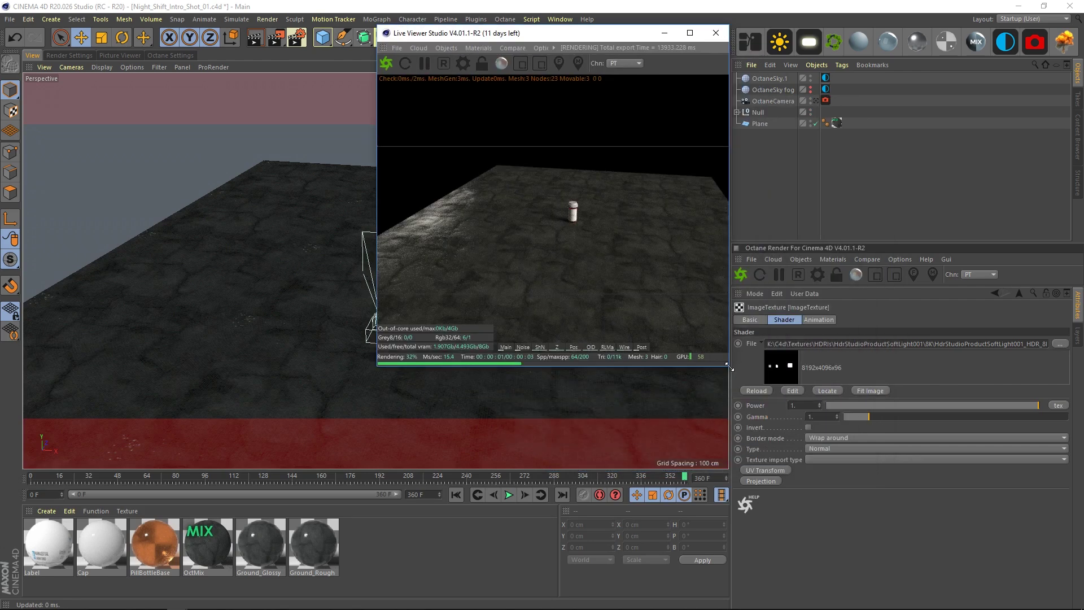
left_click_drag(790, 388, 1042, 421)
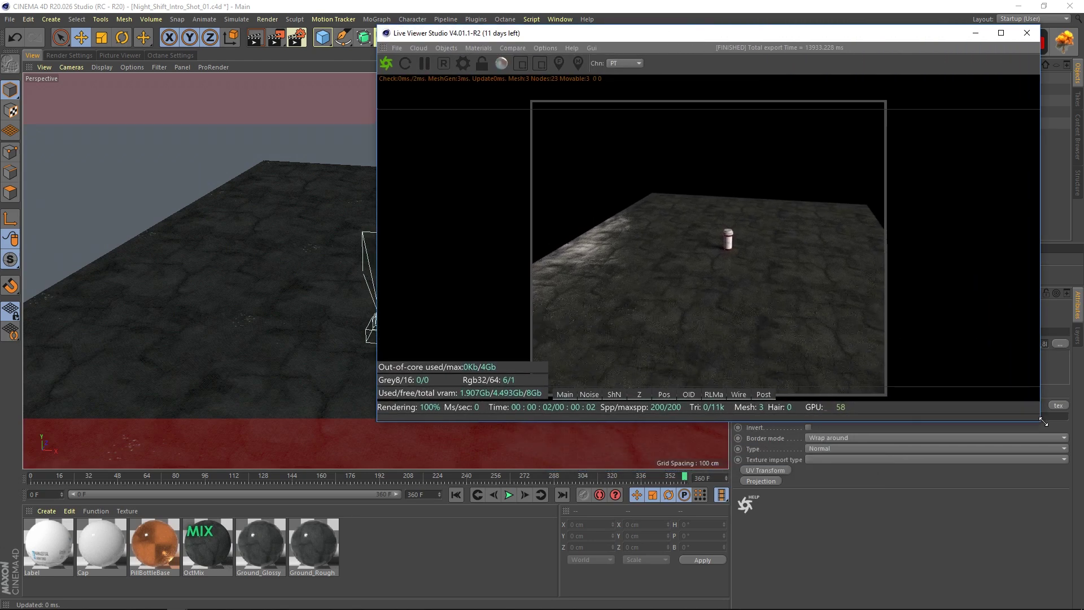
- Examine the HDRI light and reflections on the ground and pill bottle in the live render from several angles
middle_click_drag(252, 312, 156, 285, "alt")
scroll(275, 288, "down", 3)
left_click_drag(294, 300, 391, 290, "alt")
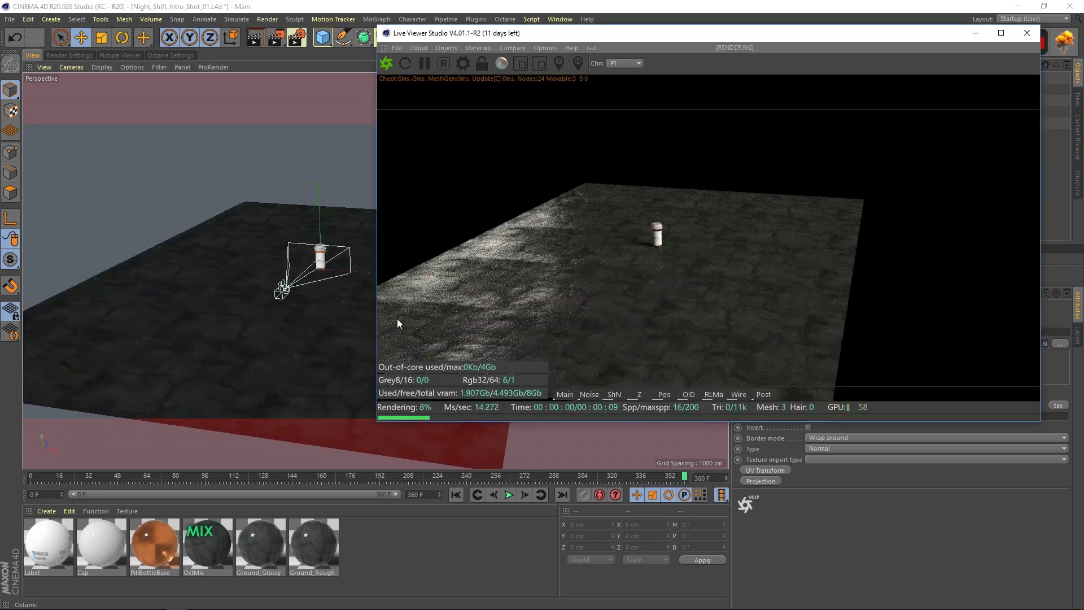
middle_click_drag(355, 286, 343, 309, "alt")
right_click_drag(343, 309, 449, 287, "alt")
middle_click_drag(309, 312, 278, 224, "alt")
right_click_drag(301, 249, 384, 244, "alt")
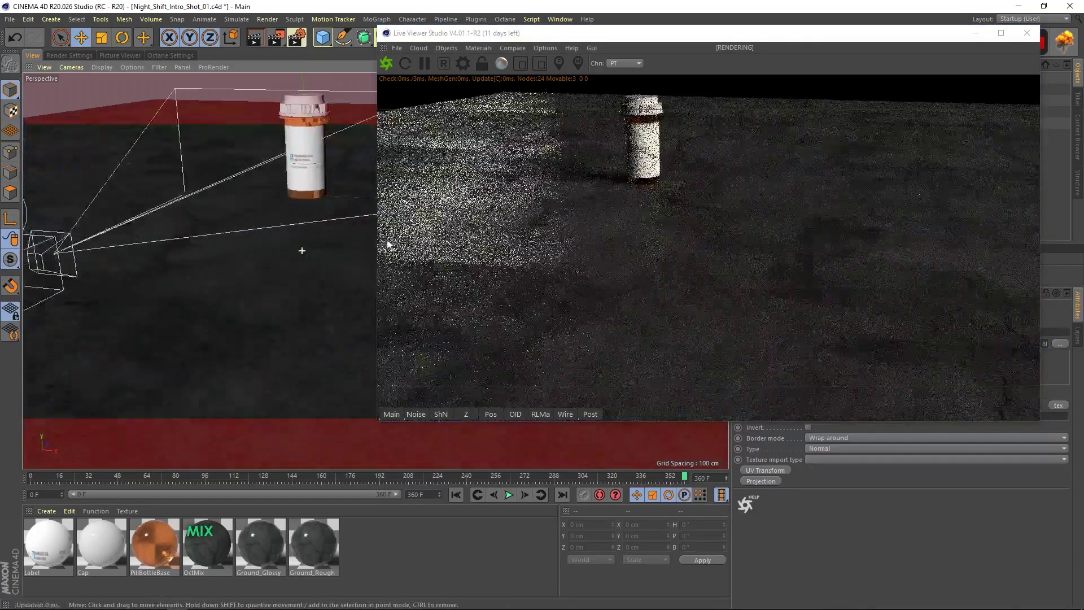
middle_click_drag(366, 271, 360, 262, "alt")
left_click_drag(361, 262, 358, 249, "alt")
right_click_drag(358, 249, 389, 257, "alt")
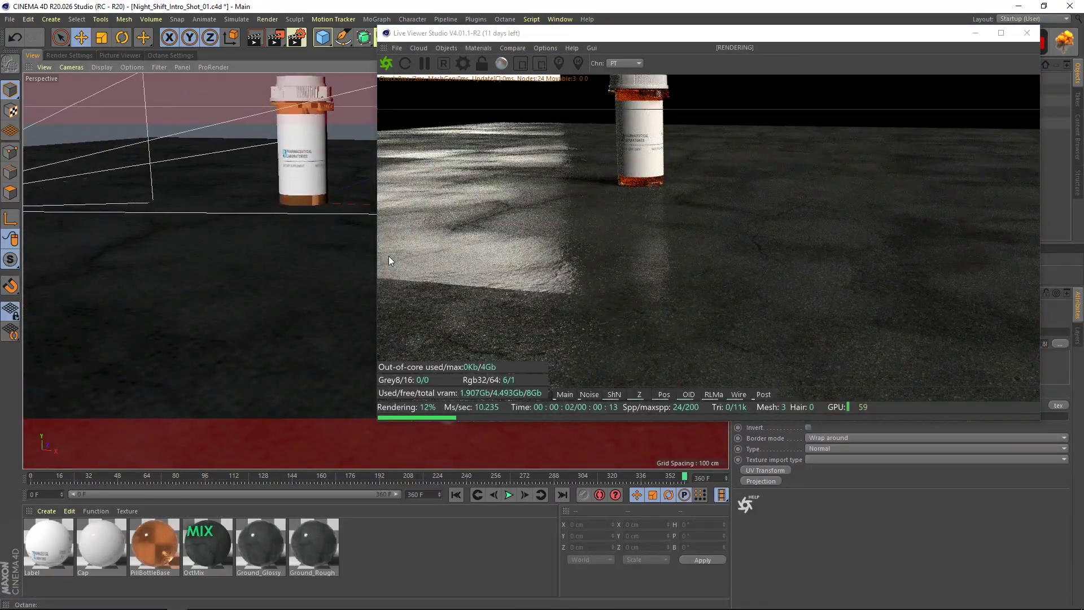
right_click_drag(243, 295, 178, 294, "alt")
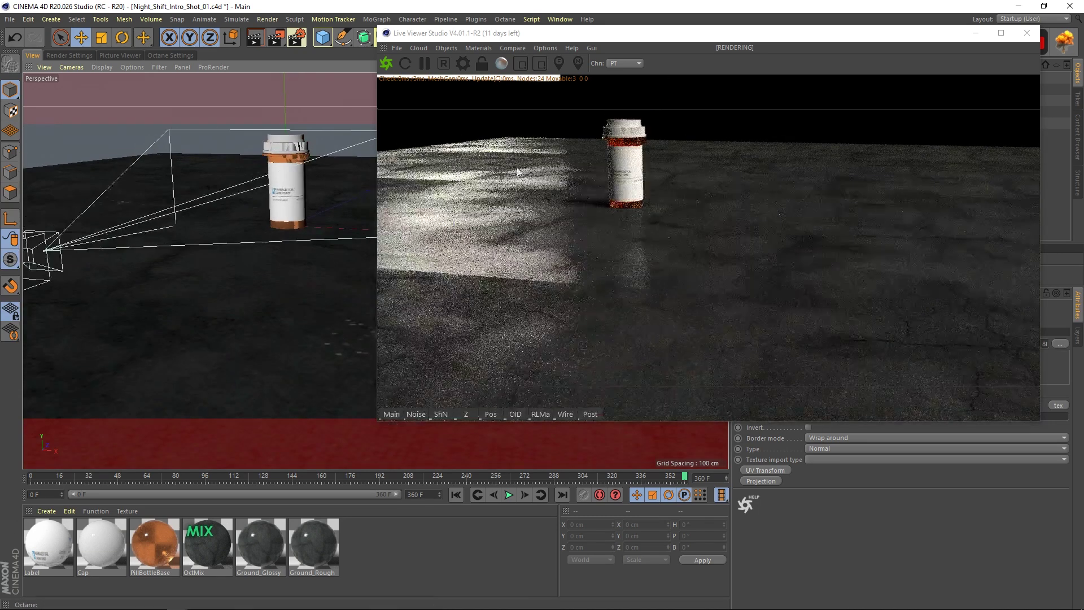
- Open the OctMix ground material in the Octane Node Editor
left_click_drag(641, 33, 619, 103)
left_click(215, 552)
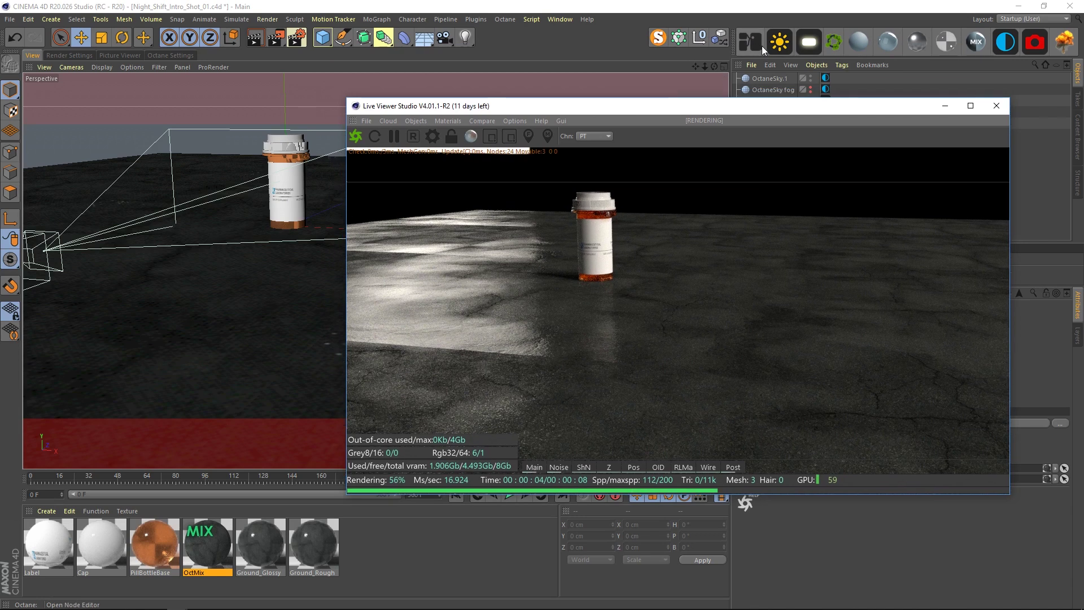
left_click(760, 43)
left_click_drag(510, 243, 357, 61)
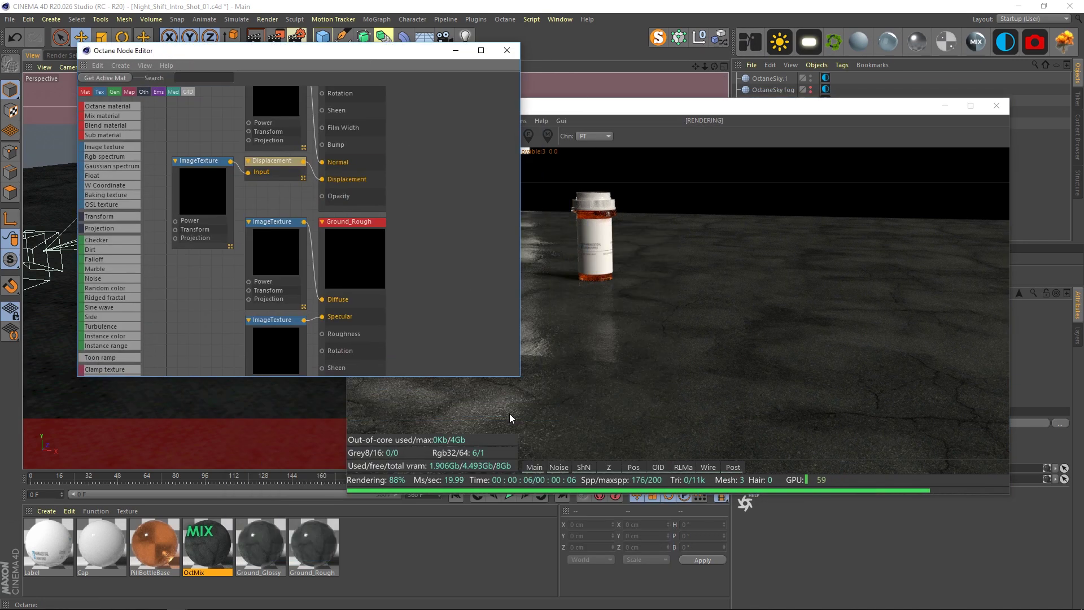
- Close the Live Viewer and enlarge the Node Editor window
left_click(649, 111)
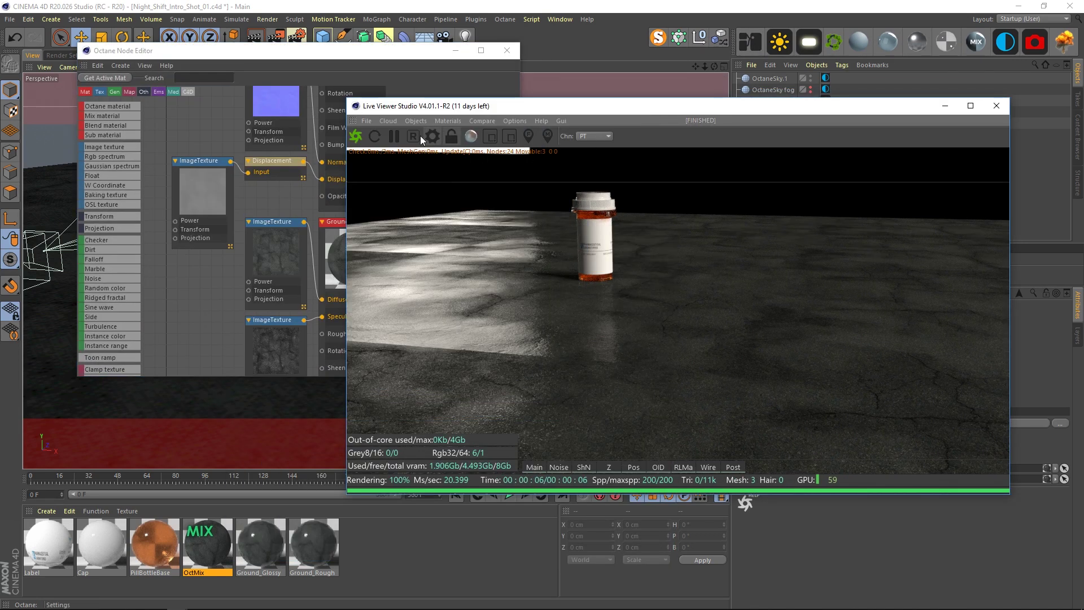
left_click(997, 105)
left_click_drag(521, 378, 959, 551)
- Select the OctMix material's node network and move it upward in the graph to show its structure
scroll(429, 368, "down", 5)
scroll(422, 315, "up", 4)
scroll(422, 315, "down", 5)
left_click_drag(478, 455, 297, 197)
left_click_drag(435, 255, 410, 118)
left_click(443, 176)
middle_click_drag(444, 179, 476, 248)
scroll(460, 204, "up", 4)
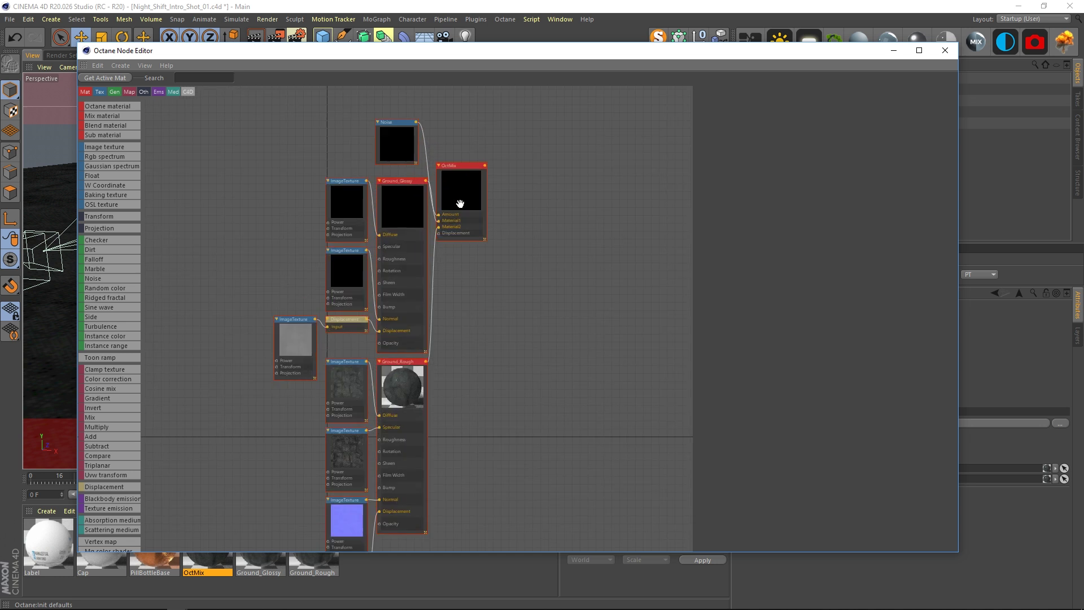
scroll(460, 204, "up", 3)
- Move the OctMix node away from its inputs and inspect the Ground_Glossy and Ground_Rough material nodes
left_click(477, 189)
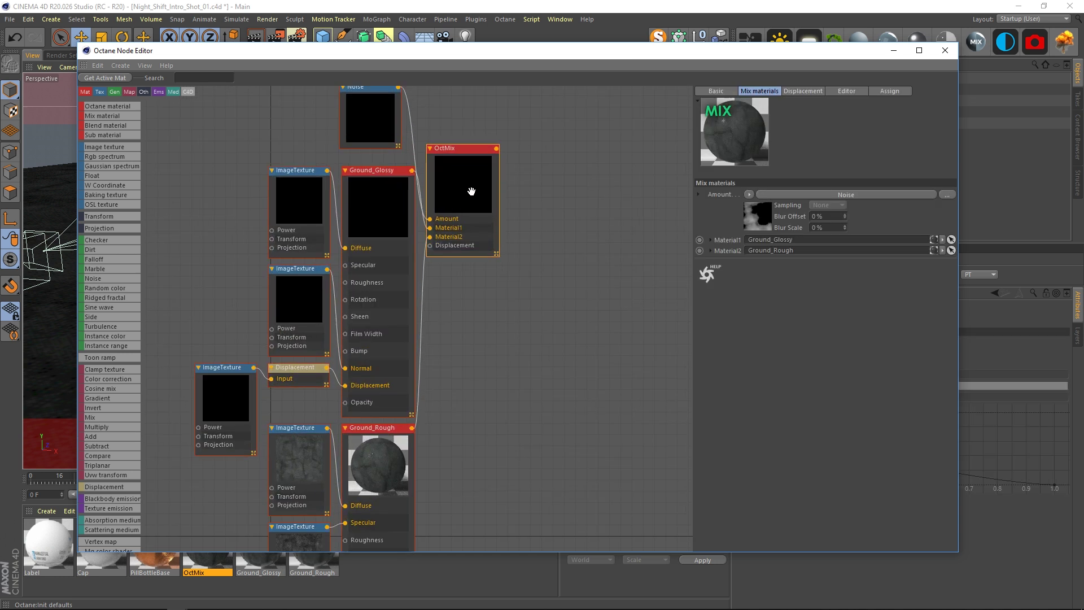
left_click_drag(450, 215, 542, 198)
left_click(369, 226)
left_click(395, 466)
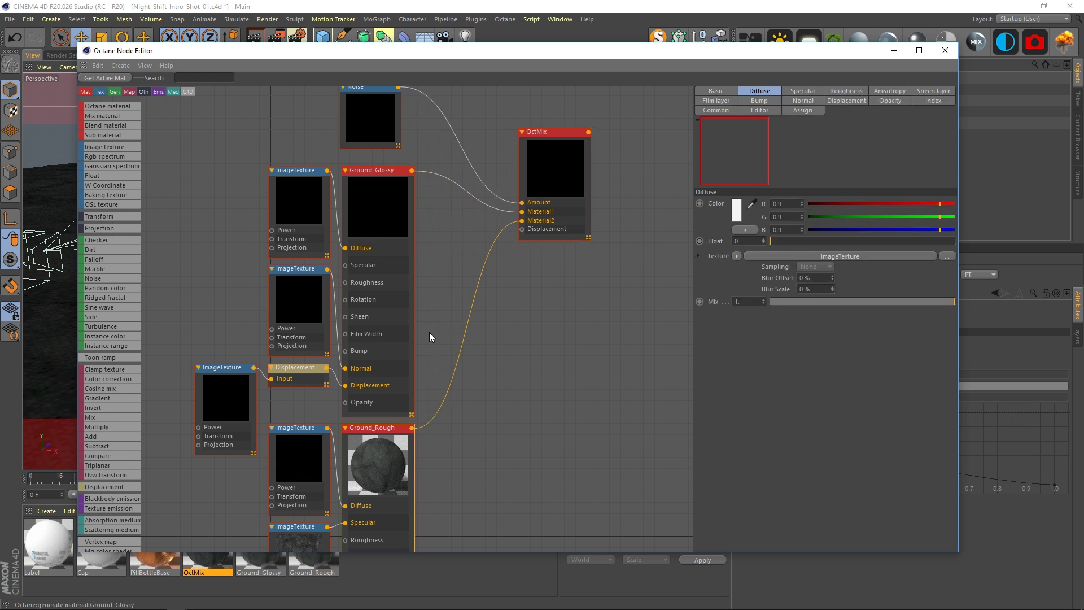
left_click(388, 293)
left_click_drag(380, 212, 382, 199)
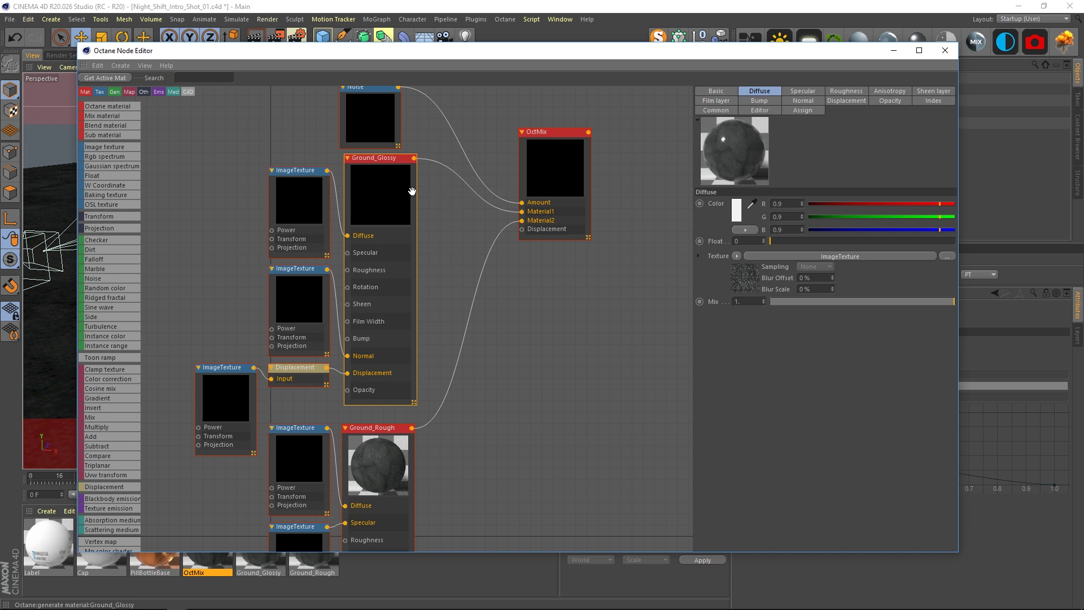
- Move the ImageTexture nodes feeding Ground_Glossy's Diffuse, Normal and Displacement inputs farther from the material, and select the Ground_Glossy node
left_click(298, 225)
left_click_drag(299, 225, 237, 207)
left_click_drag(228, 401, 226, 403)
left_click(319, 384)
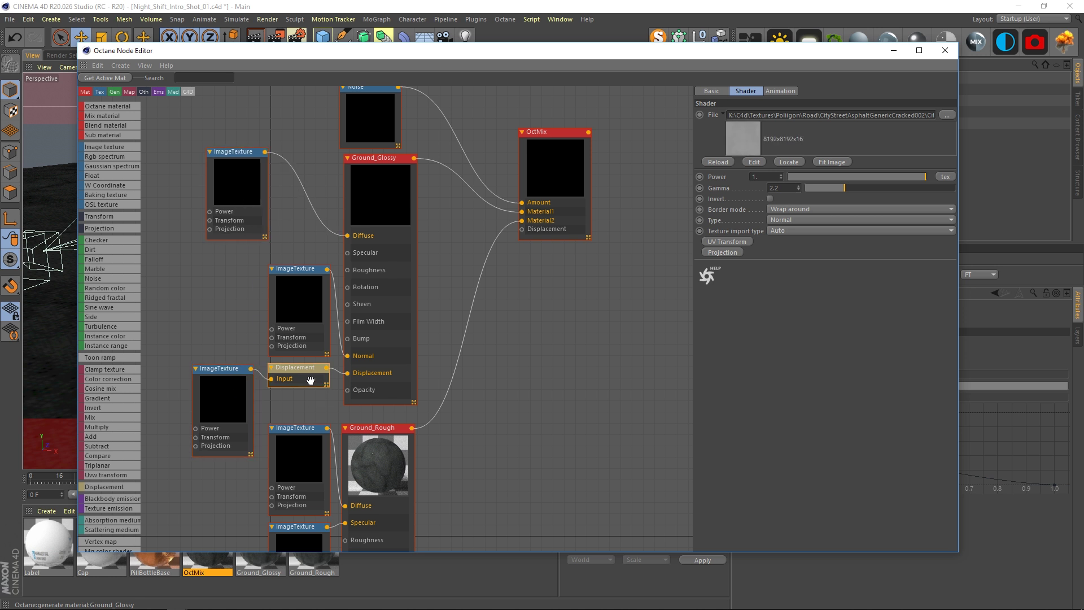
left_click_drag(312, 309, 254, 301)
left_click(380, 190)
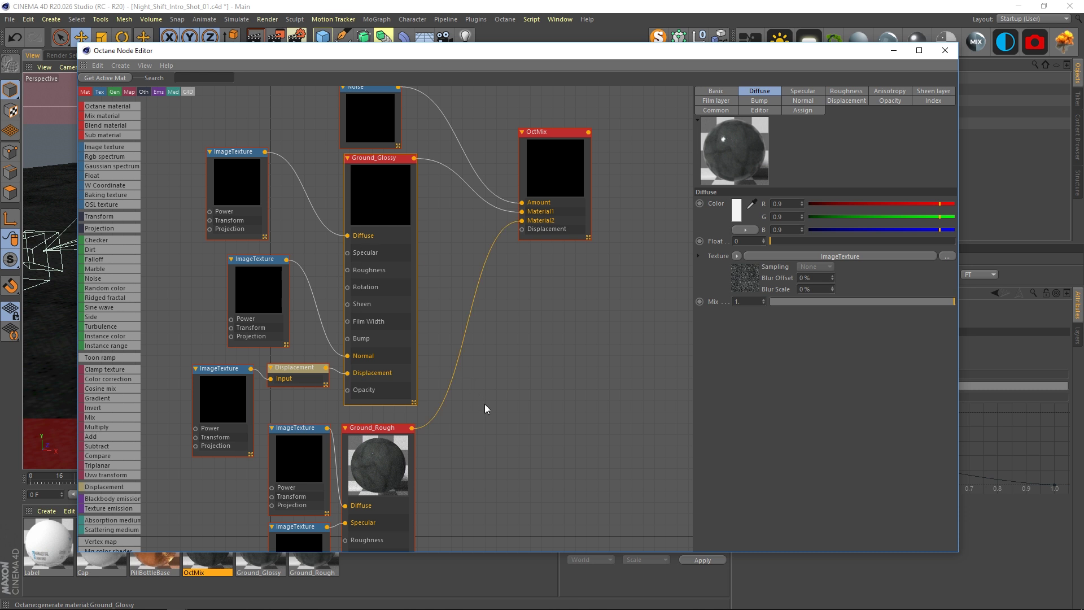
- Spread out the ImageTexture nodes feeding the Ground_Rough material so its Diffuse and Specular connections can be followed
middle_click_drag(482, 406, 485, 235)
left_click(422, 252)
left_click_drag(377, 341, 325, 347)
left_click_drag(444, 267, 446, 267)
left_click_drag(315, 345, 278, 333)
left_click(418, 249)
left_click_drag(363, 263, 423, 251)
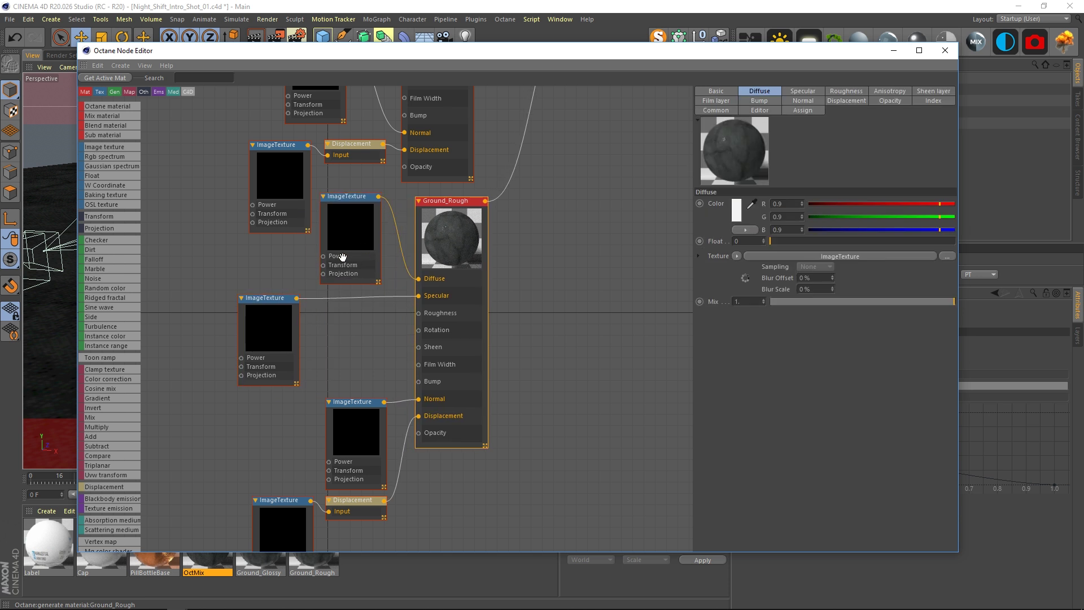
left_click_drag(343, 257, 358, 265)
mouse_move(486, 283)
left_mouse_down()
mouse_move(508, 286)
mouse_move(485, 273)
left_mouse_up()
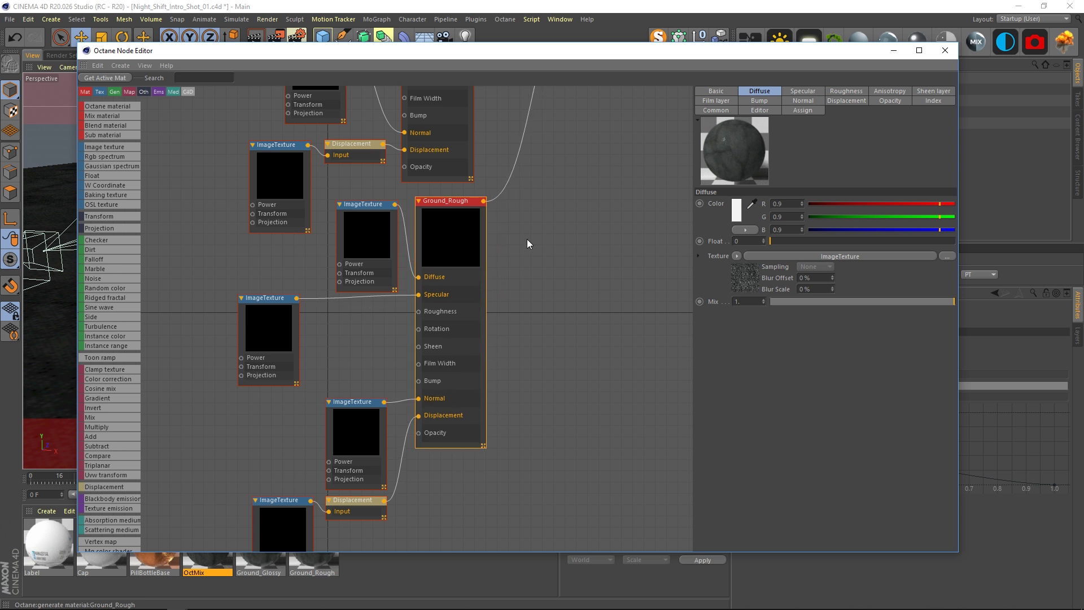
- Show the settings of the Noise node feeding OctMix's Amount input and move the node slightly higher above Ground_Glossy
left_click(510, 257)
middle_click_drag(570, 172, 533, 271)
left_click(529, 226)
left_click(327, 209)
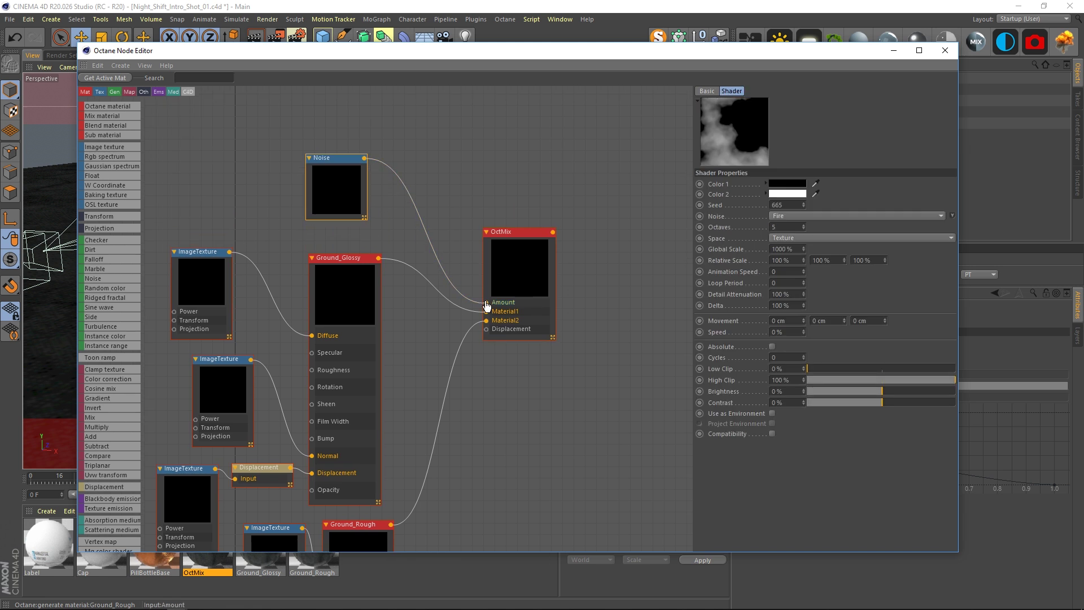
left_click_drag(487, 305, 486, 308)
left_click_drag(320, 190, 351, 183)
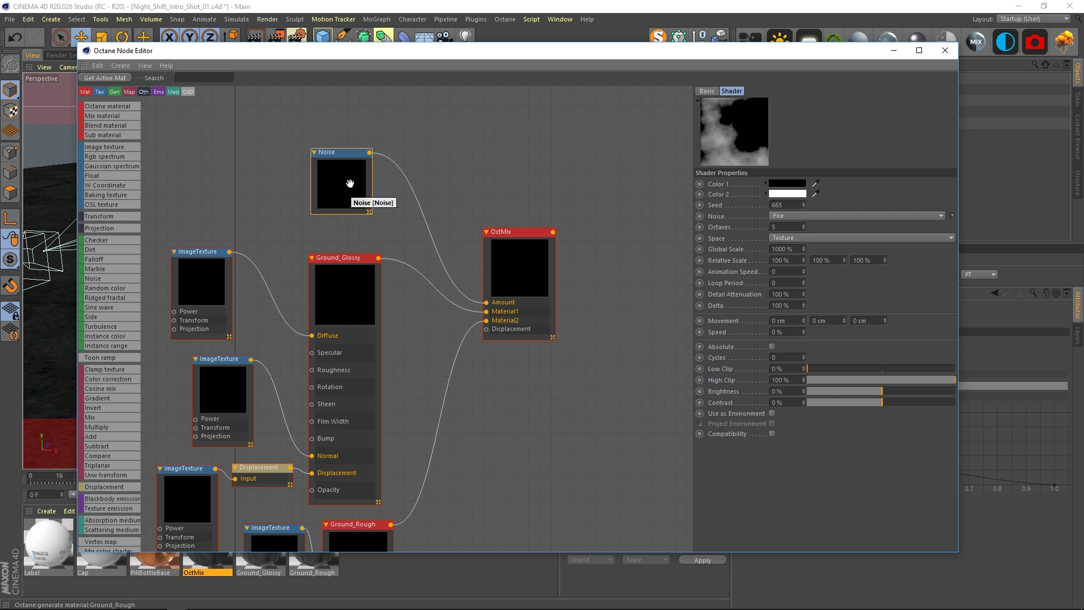
- Add a second Cinema 4D Noise node above the OctMix node and delete it again
scroll(100, 374, "down", 3)
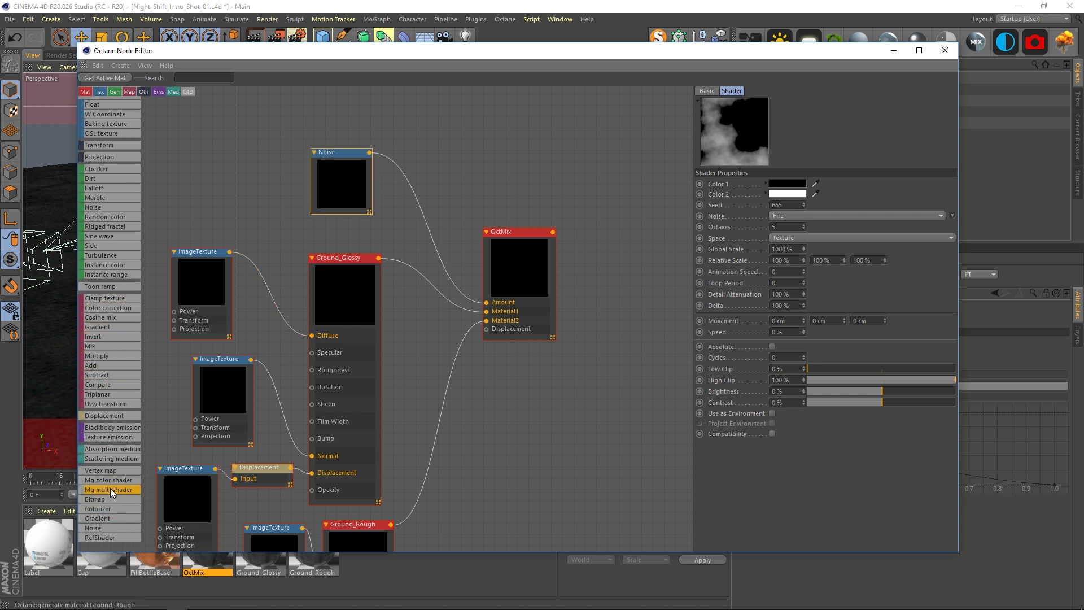
left_click_drag(436, 196, 482, 160)
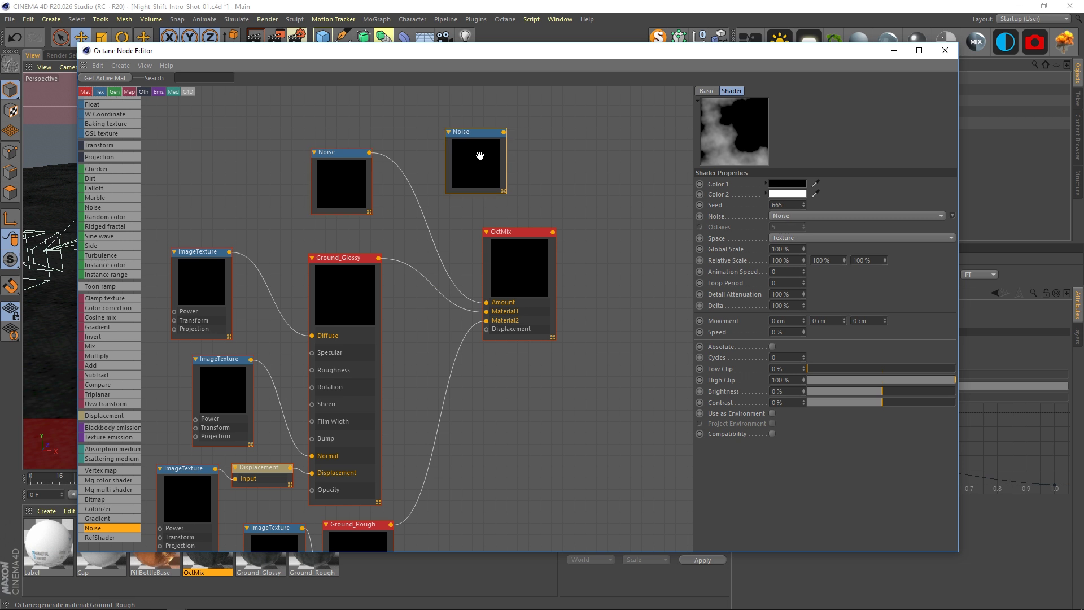
key("Delete")
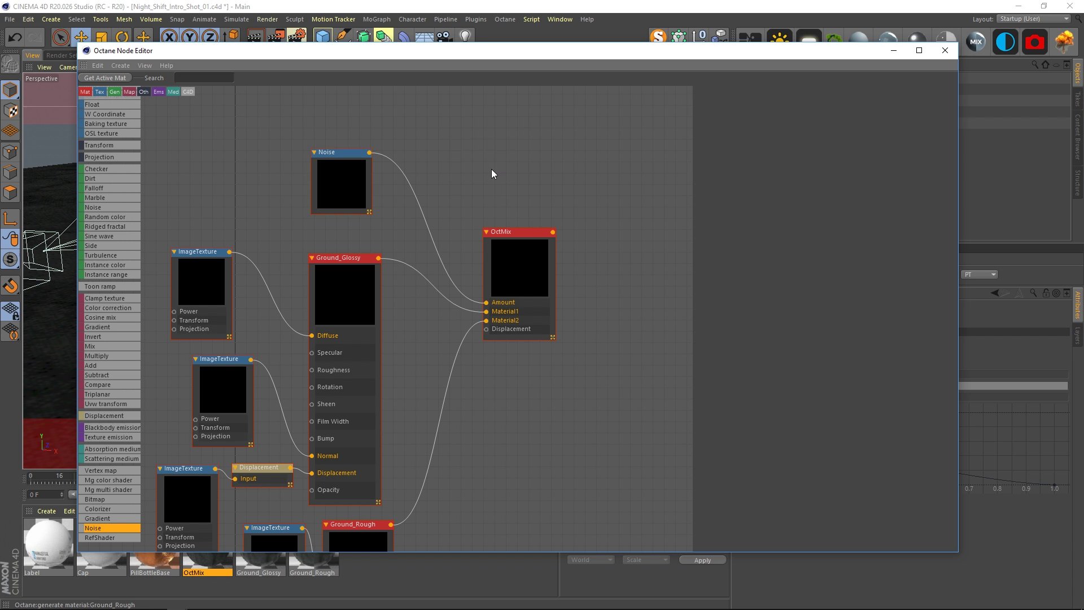
- Examine the settings of the Noise node and the Ground_Glossy material, along with their connections in the graph
left_click(349, 187)
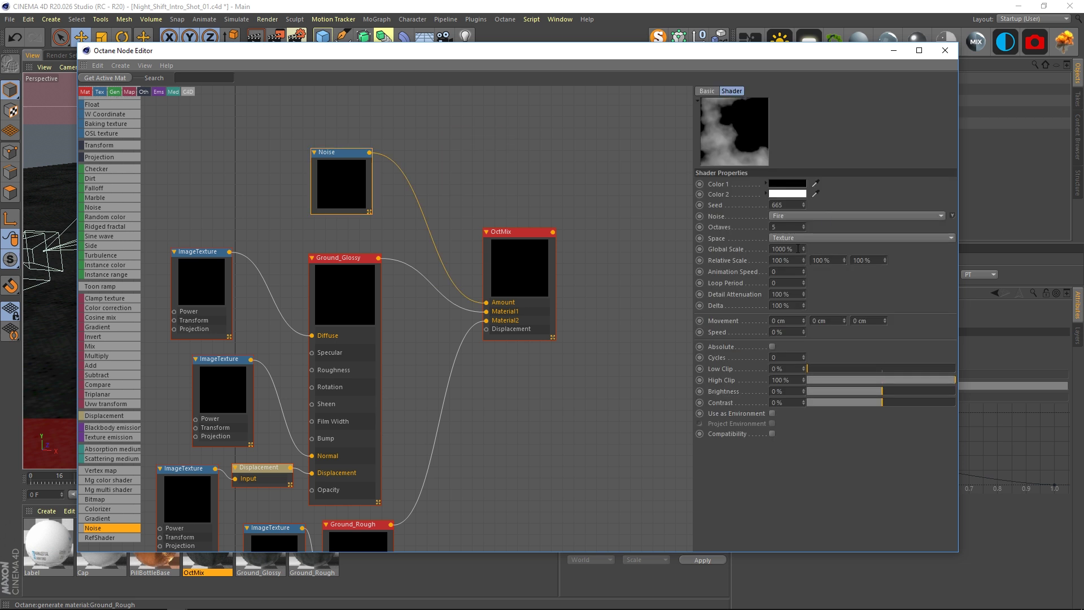
mouse_move(372, 187)
left_mouse_down()
mouse_move(363, 188)
mouse_move(374, 180)
left_mouse_up()
left_click(374, 306)
scroll(409, 418, "down", 4)
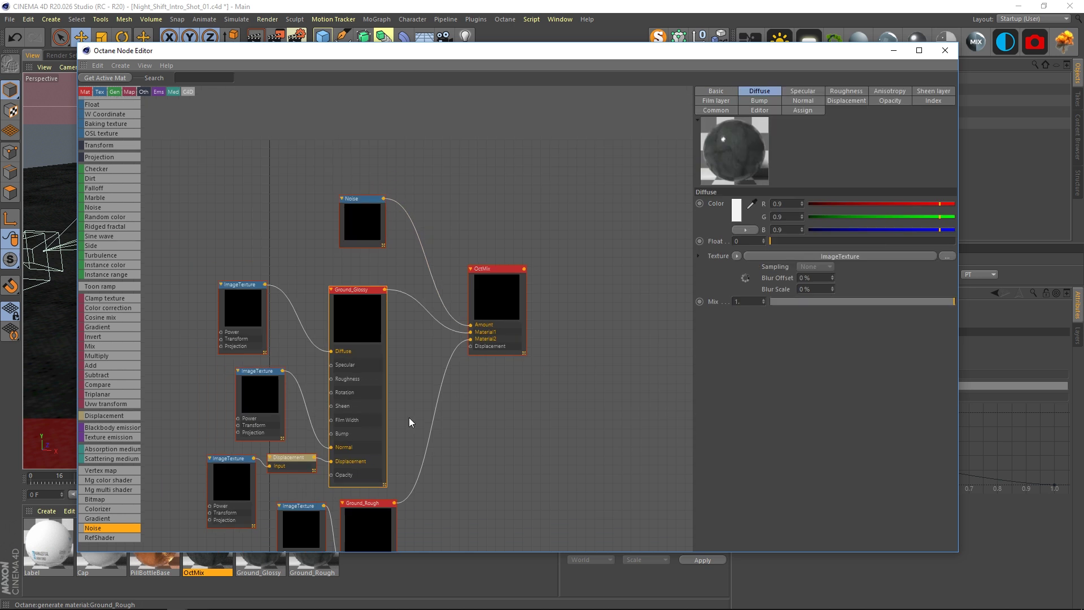
scroll(419, 413, "up", 2)
middle_click_drag(408, 402, 427, 275)
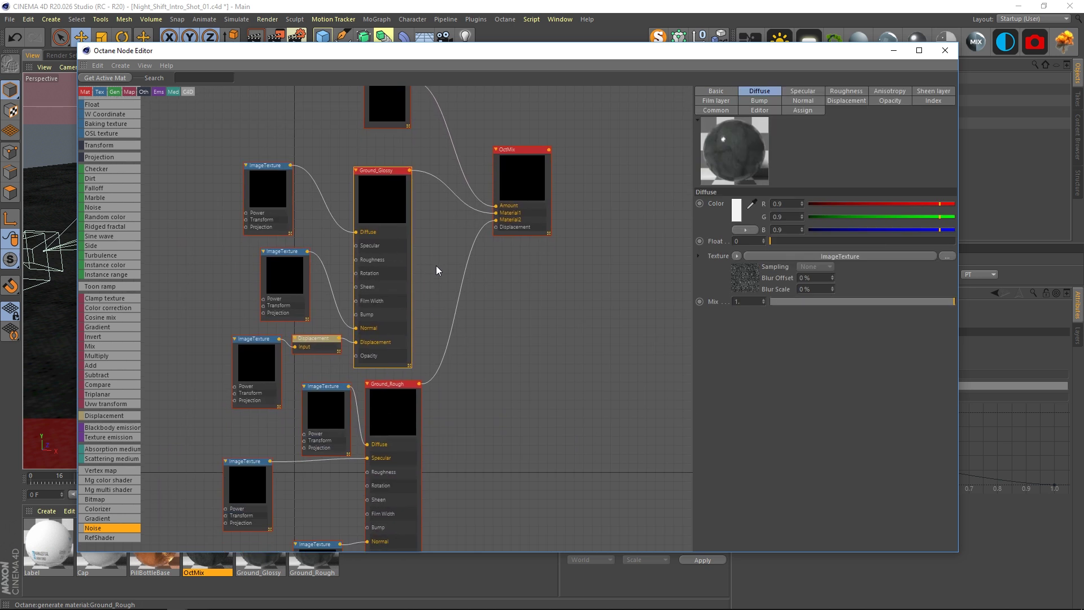
- Reposition the OctMix node beside the Ground_Glossy and Ground_Rough materials in the graph
left_click_drag(542, 145, 555, 219)
left_click(436, 155)
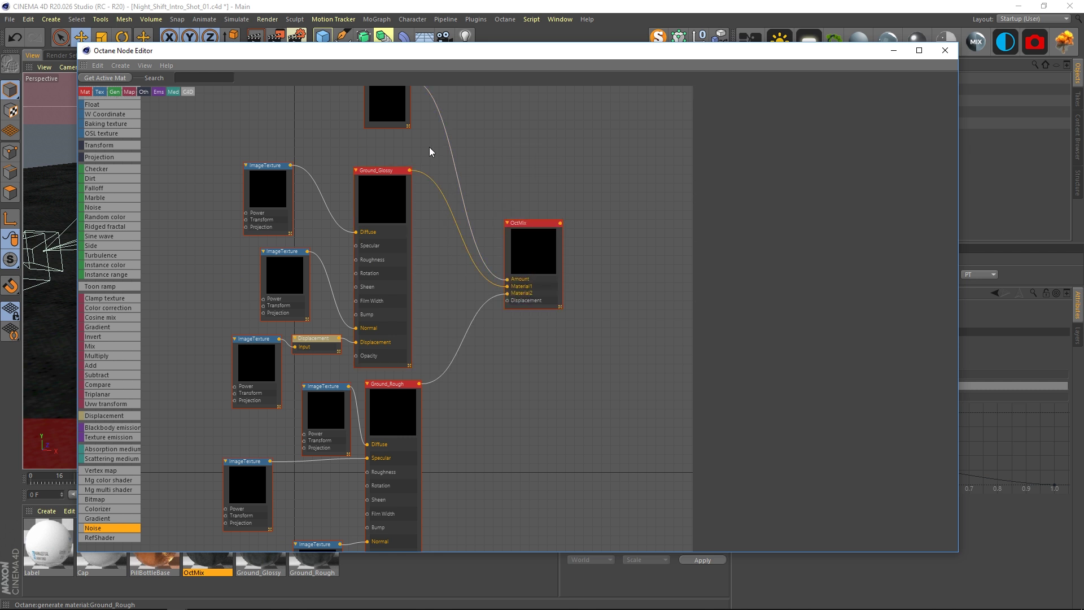
middle_click_drag(431, 148, 435, 192)
left_click_drag(537, 312, 549, 270)
- Compare the Noise node's black-and-white preview with the Ground_Glossy and Ground_Rough materials it blends in the OctMix
left_click(394, 145)
scroll(401, 150, "up", 5)
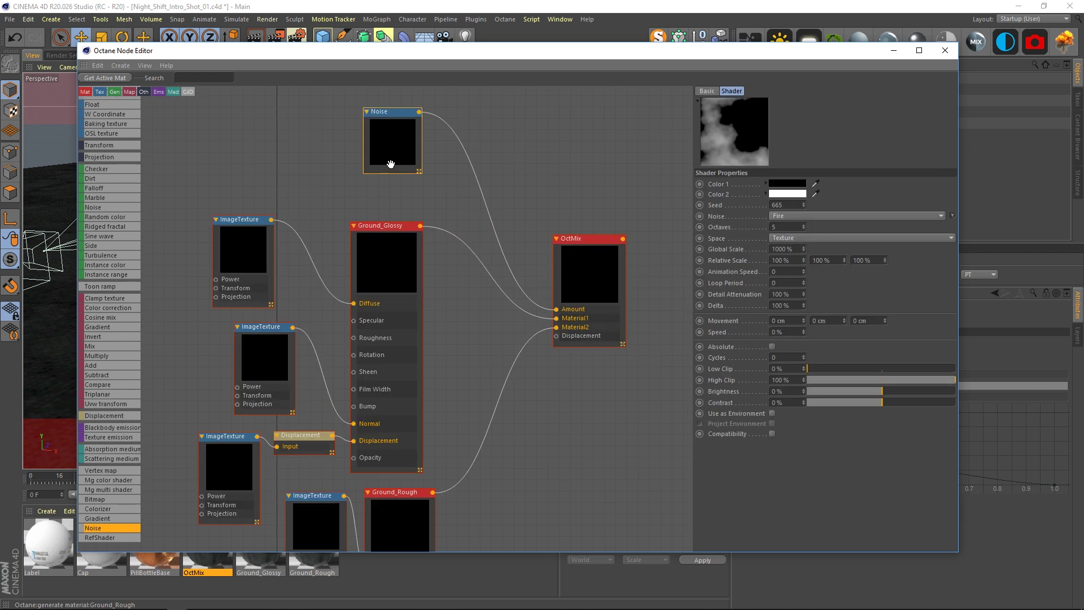
scroll(424, 131, "up", 2)
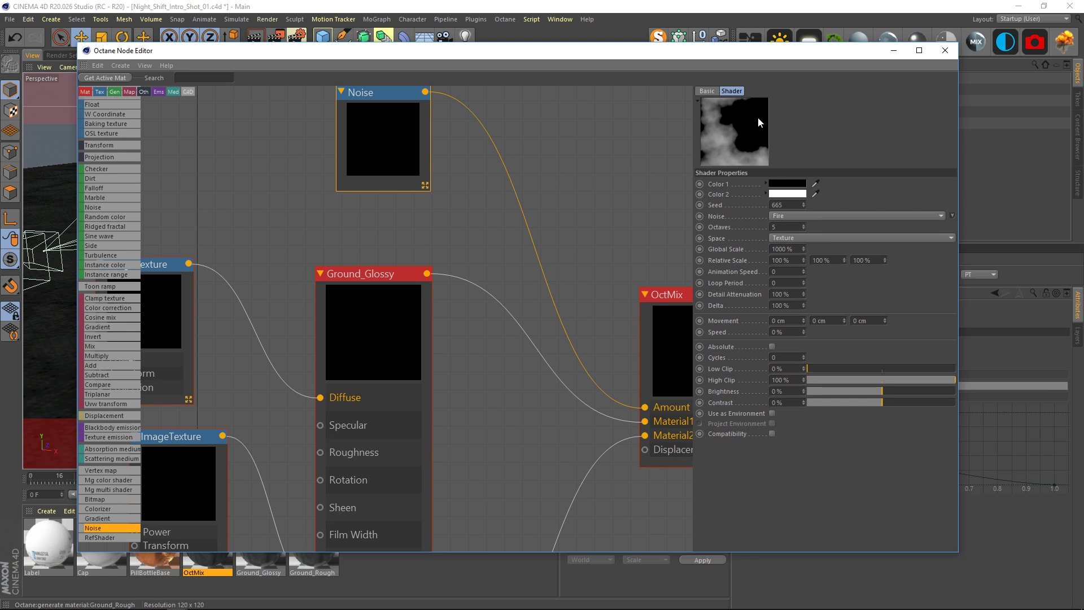
scroll(452, 260, "down", 3)
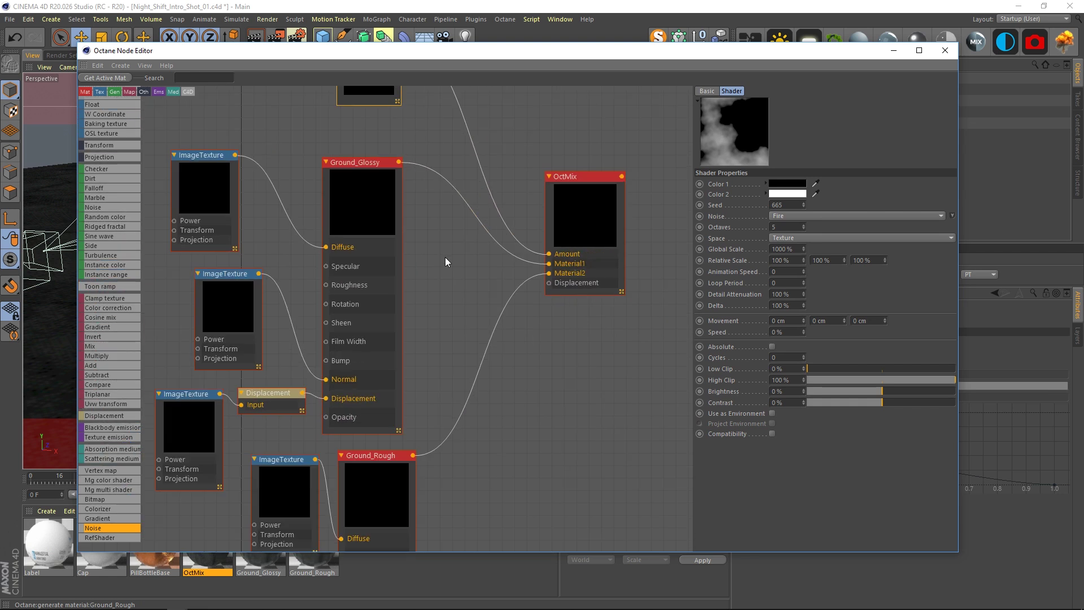
left_click(377, 477)
middle_click_drag(448, 276, 455, 386)
left_click(398, 189)
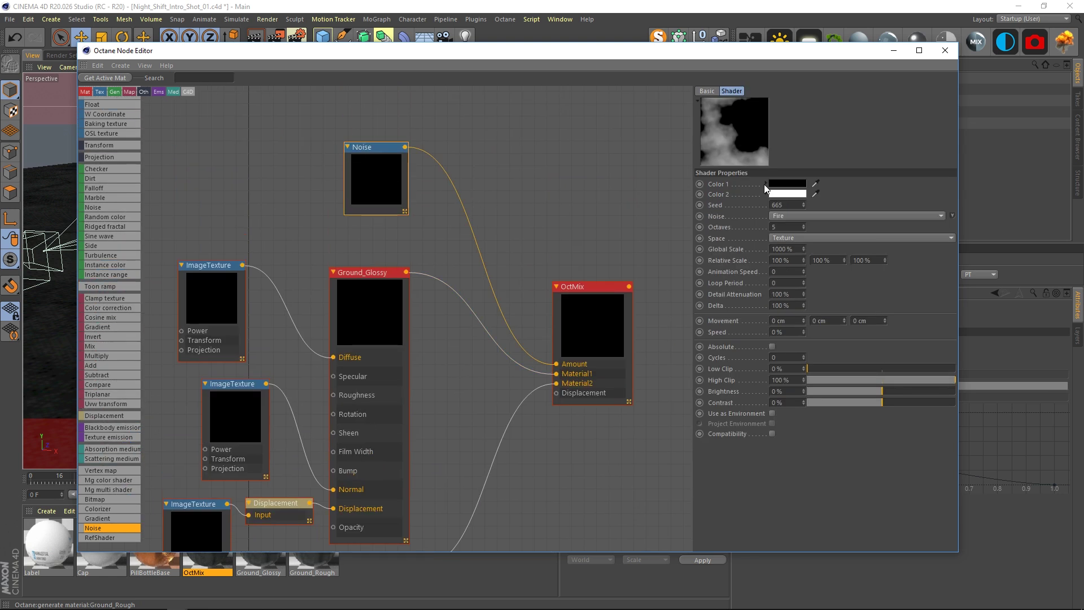
left_click(377, 336)
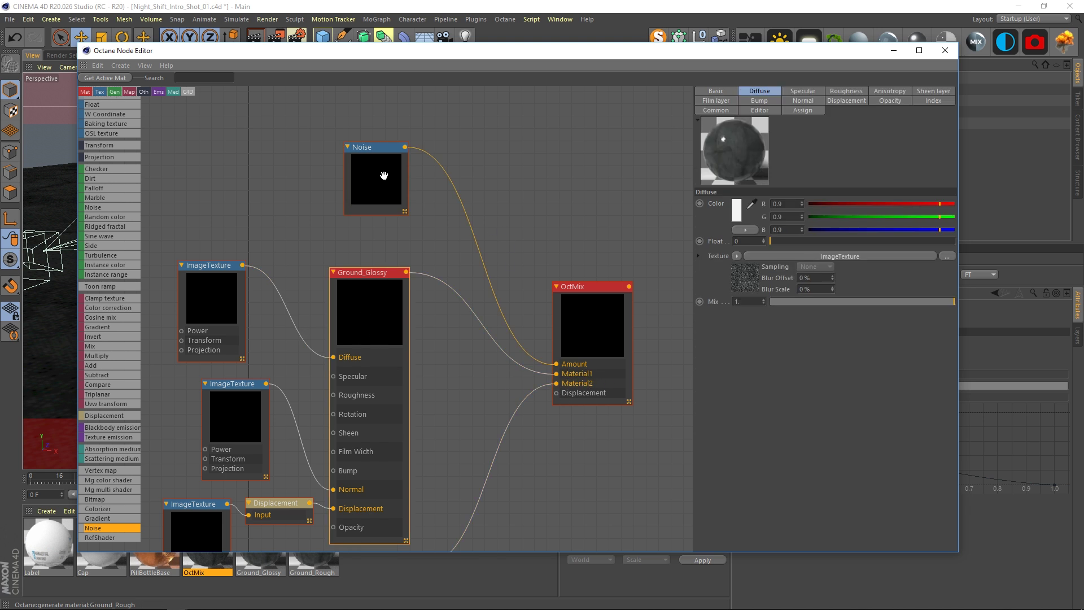
- Reposition the Noise and OctMix nodes in the graph and close the Octane Node Editor
left_click_drag(379, 174, 379, 182)
left_click_drag(573, 305, 578, 273)
left_click_drag(376, 186, 400, 193)
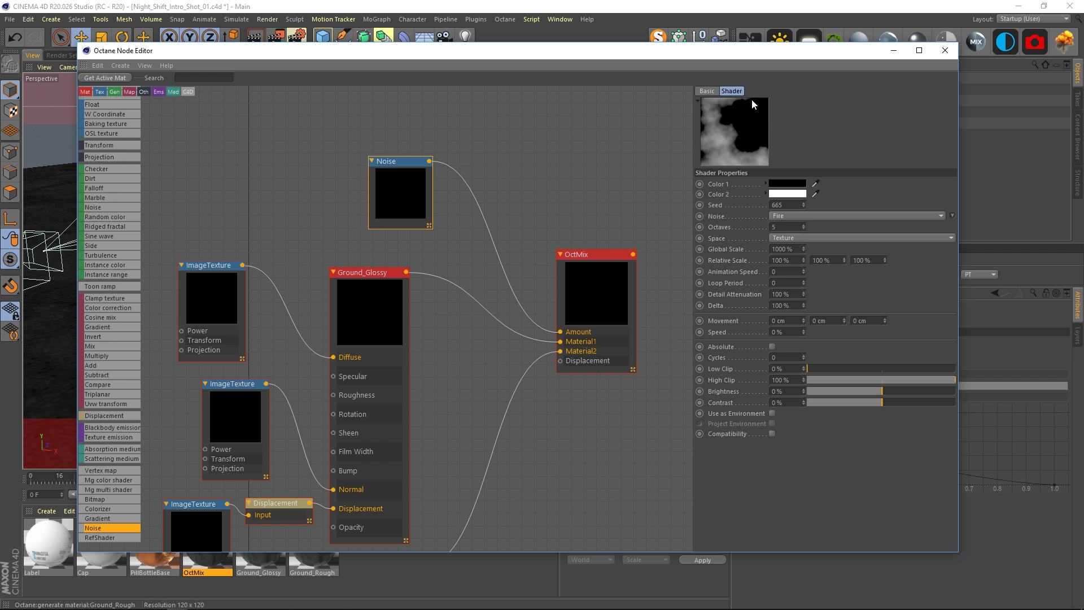
left_click(946, 51)
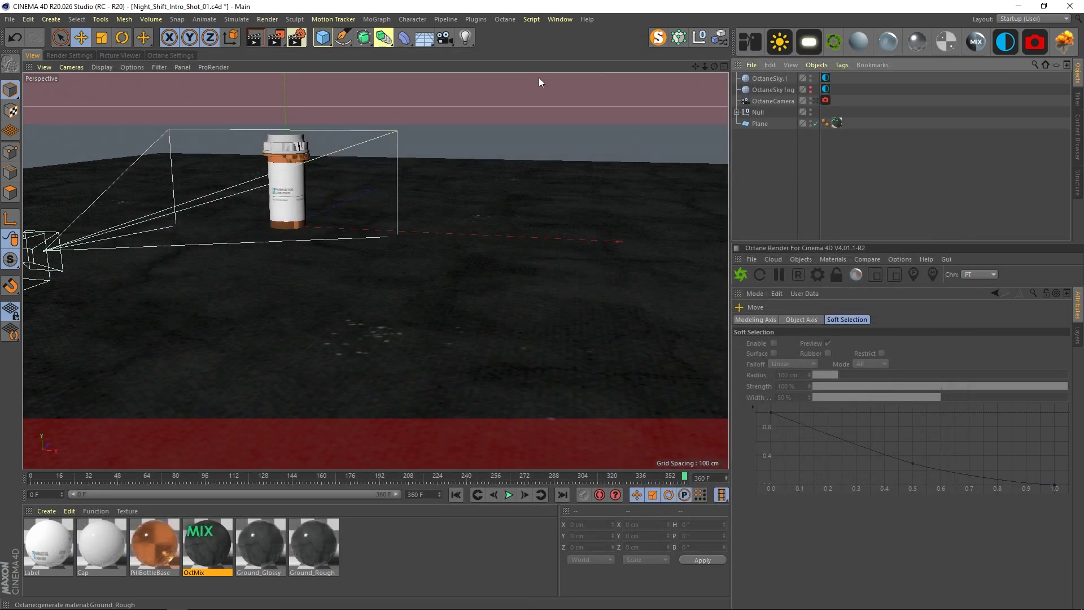
- Examine the ground plane and its texture around the pill bottle and camera from several angles
scroll(405, 270, "down", 3)
middle_click_drag(375, 271, 464, 220, "alt")
scroll(357, 238, "down", 5)
left_click_drag(398, 231, 383, 204, "alt")
middle_click_drag(385, 200, 344, 287, "alt")
right_click_drag(392, 260, 412, 286, "alt")
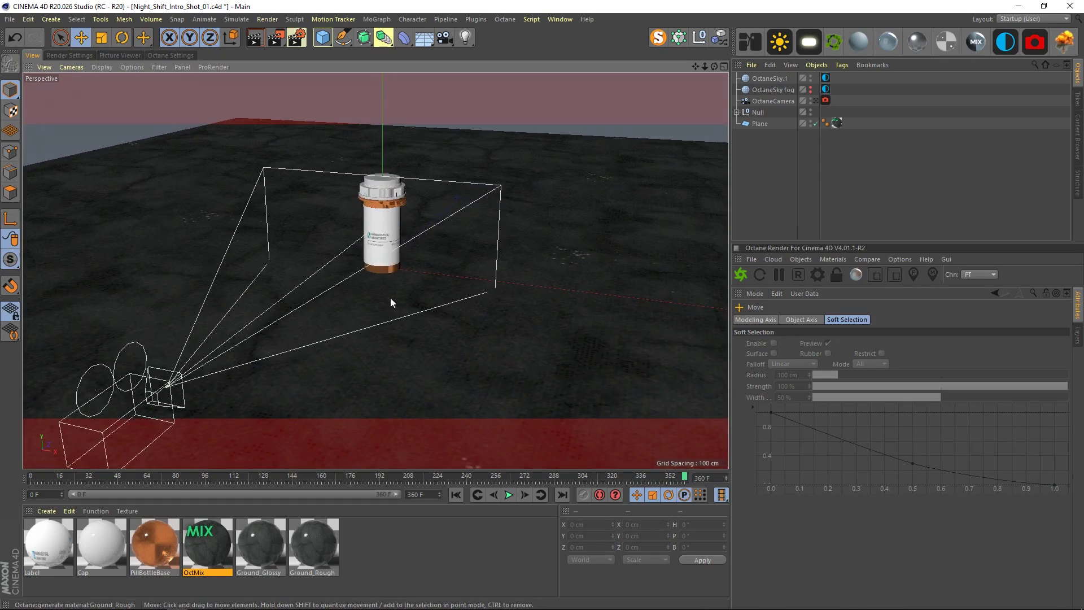
left_click(524, 270)
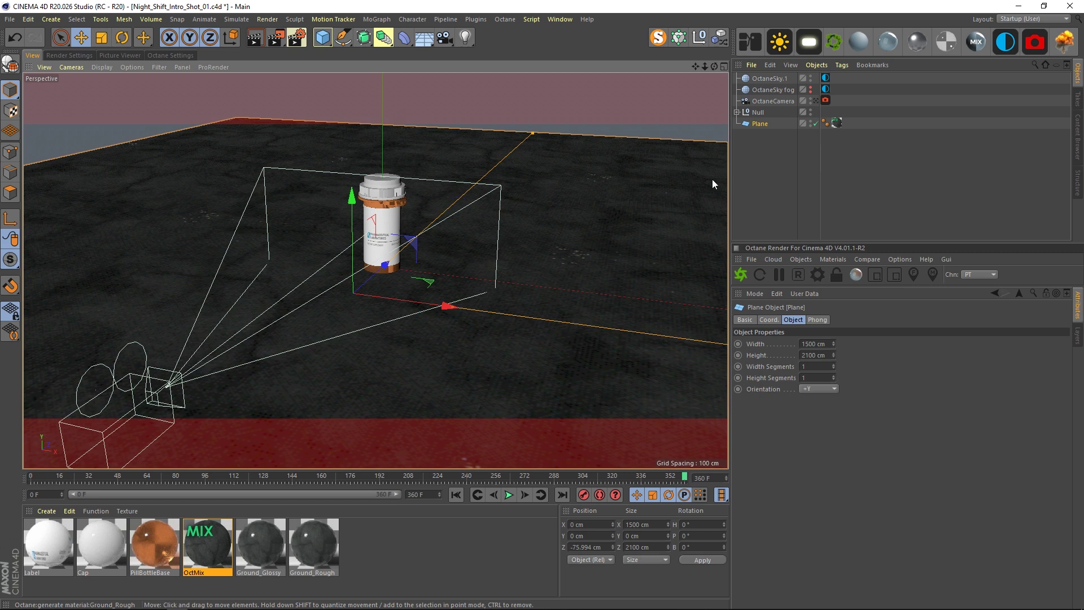
left_click(745, 164)
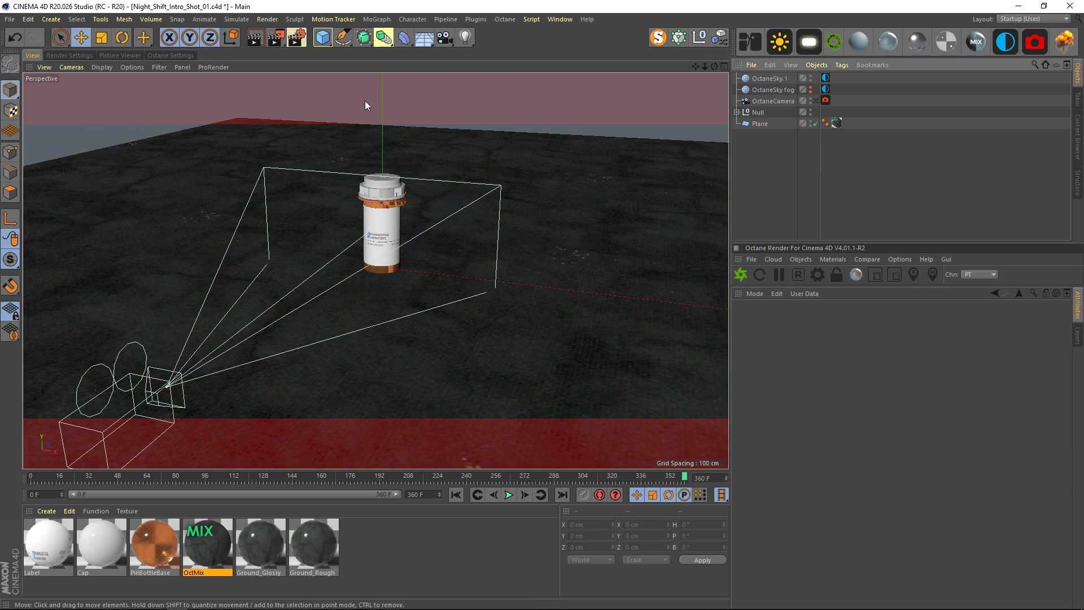
right_click_drag(338, 241, 327, 276, "alt")
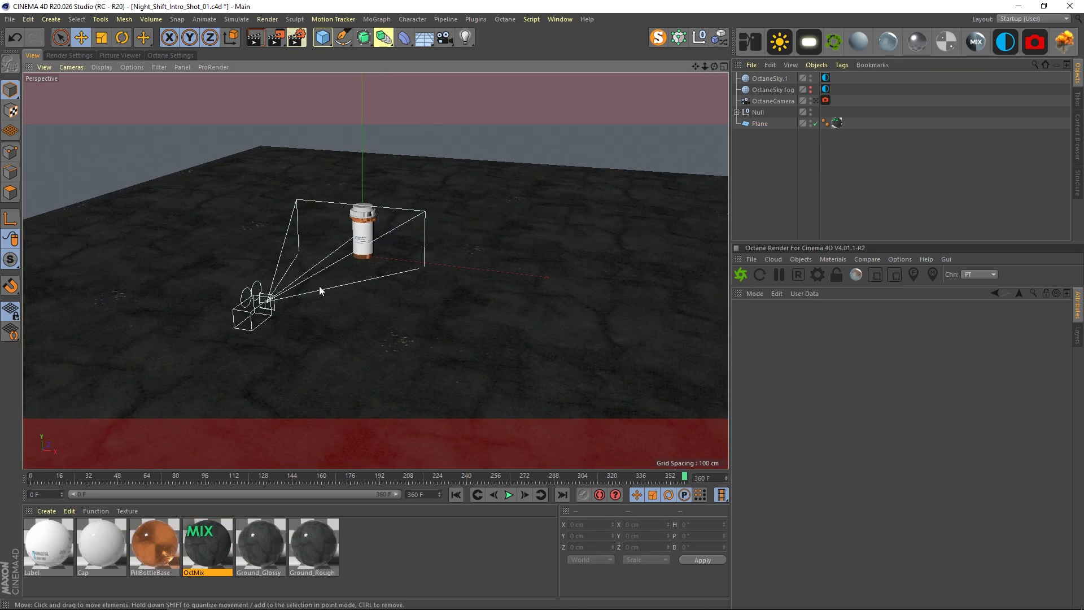
mouse_move(367, 271)
left_mouse_down("alt")
mouse_move(370, 248)
mouse_move(424, 249)
mouse_move(358, 287)
left_mouse_up("alt")
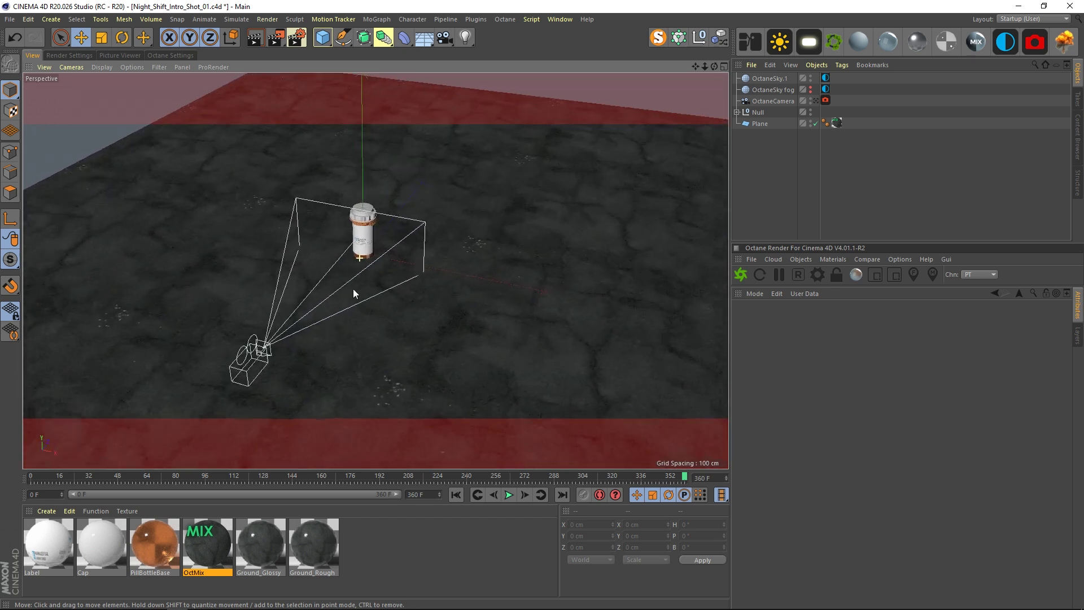
- Switch to the Night_Shift_Intro_Shot_02.c4d project and leave the OctaneCamera's view
left_click(567, 21)
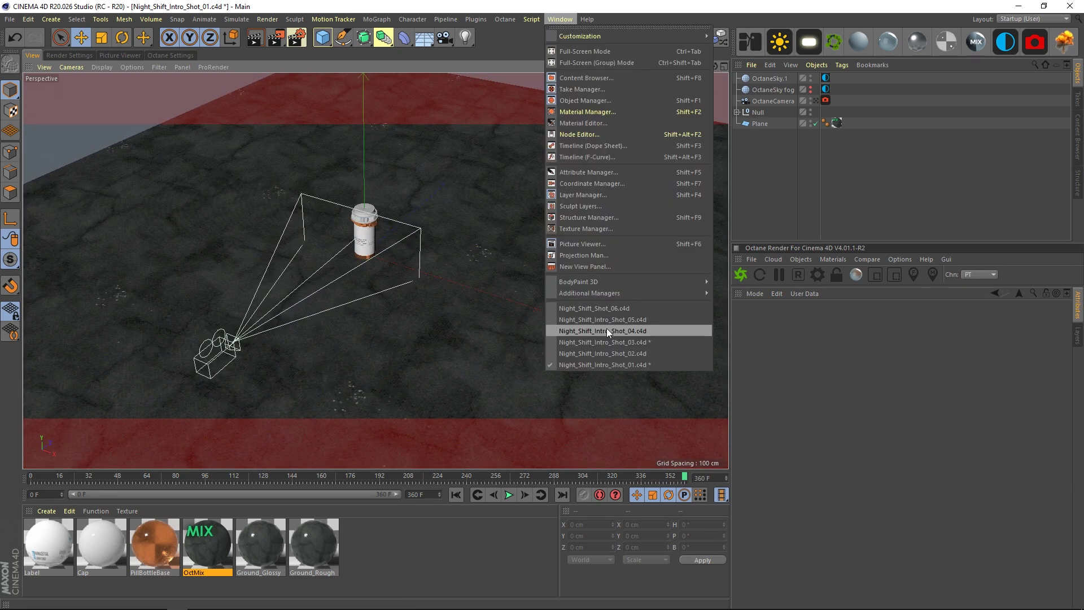
left_click(602, 348)
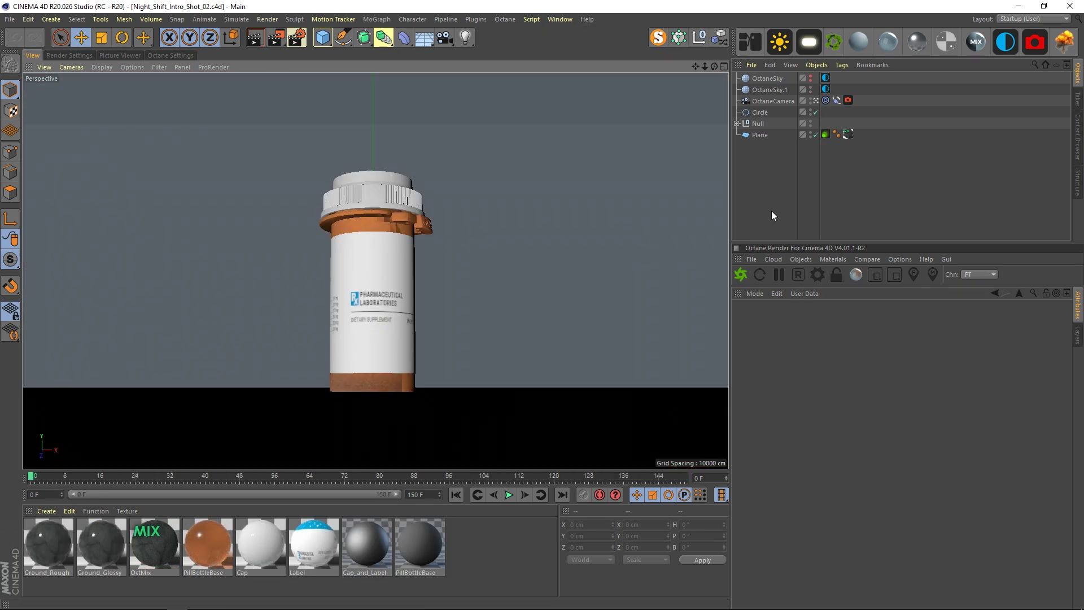
left_click(816, 100)
- Examine the second shot's ground plane, pill bottle and camera placement from outside, checking the Plane object's properties
right_click_drag(430, 311, 249, 333, "alt")
left_click_drag(387, 319, 400, 367, "alt")
right_click_drag(446, 352, 418, 361, "alt")
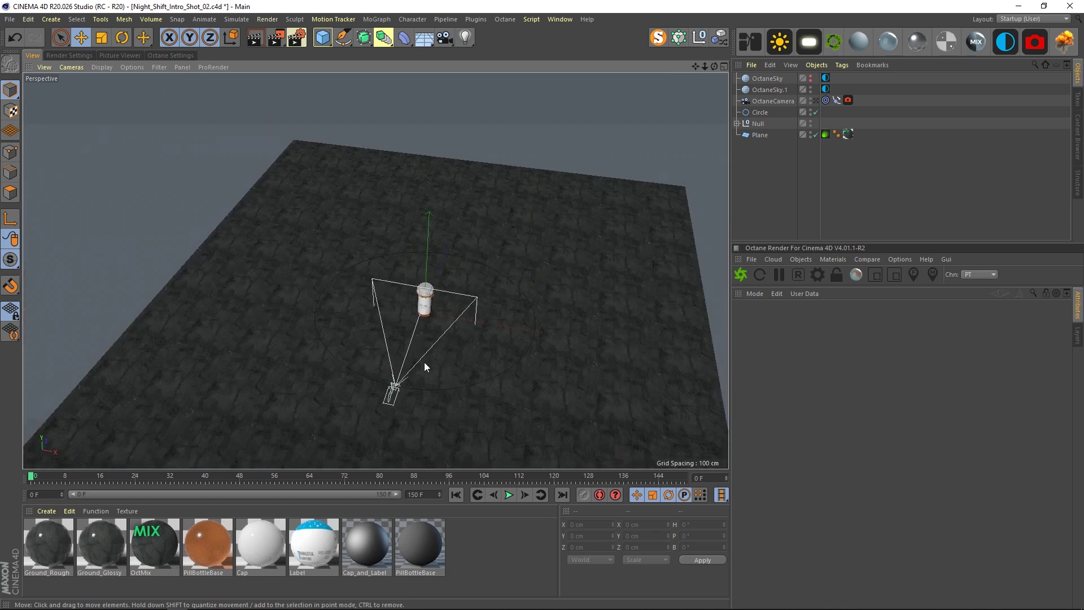
middle_click_drag(424, 347, 388, 260, "alt")
left_click_drag(414, 272, 411, 338, "alt")
left_click(411, 337)
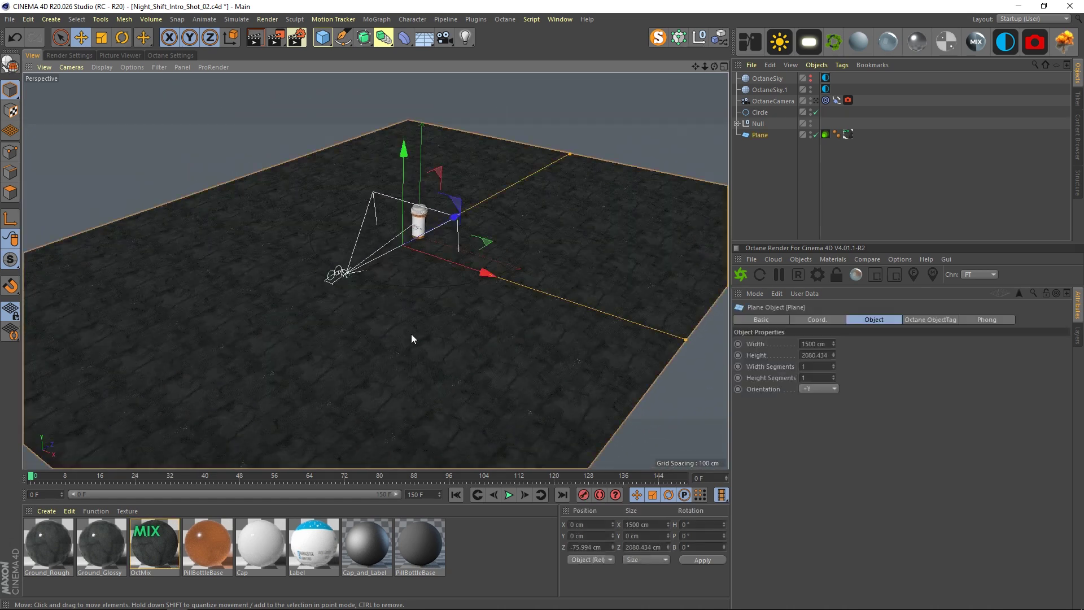
left_click(744, 229)
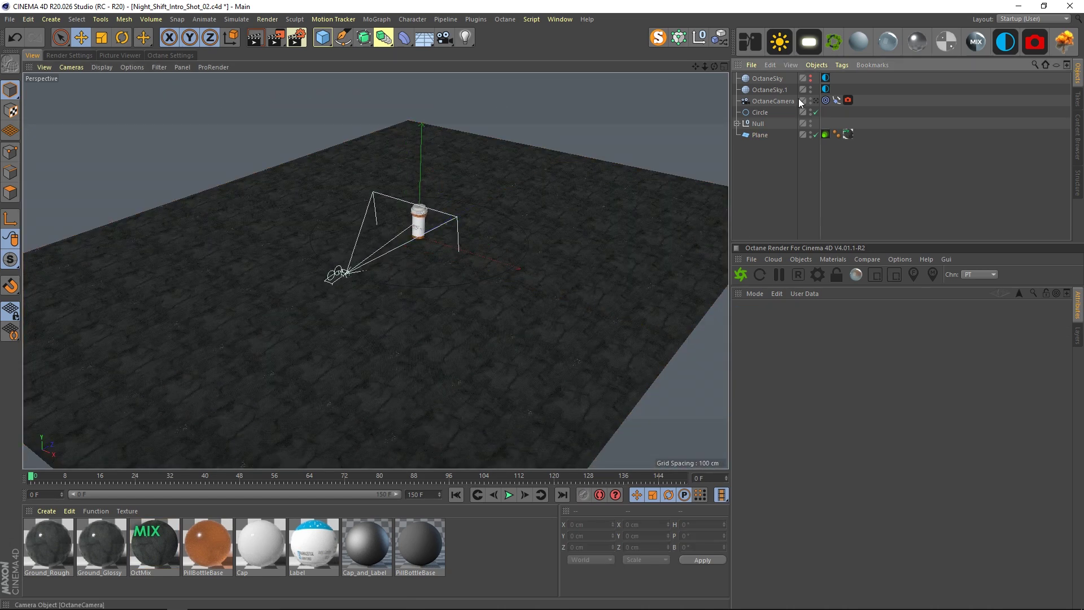
- Check the OctaneSky.1 object, view the bottle and camera up close, and scrub the timeline to frame 1
left_click(780, 89)
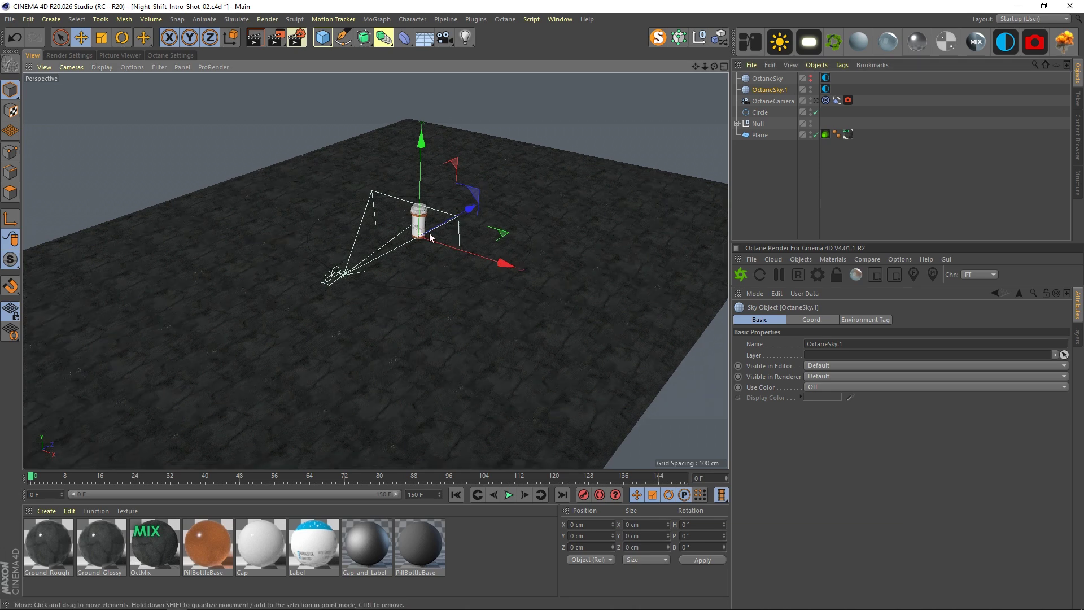
right_click_drag(423, 234, 480, 245, "alt")
mouse_move(435, 254)
left_mouse_down("alt")
mouse_move(445, 237)
mouse_move(433, 237)
left_mouse_up("alt")
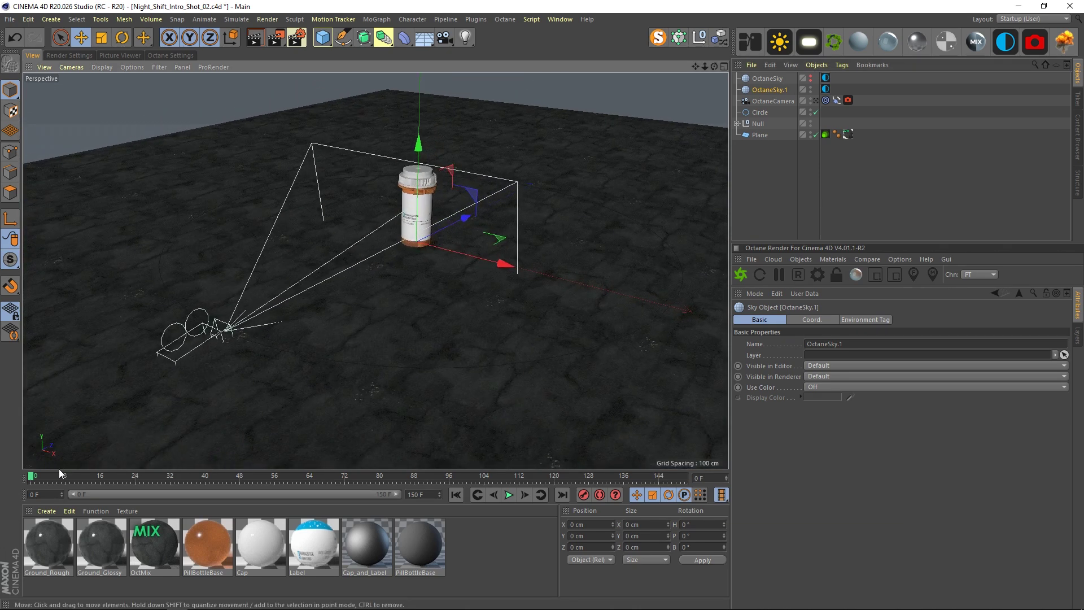
left_click_drag(41, 477, 9, 453)
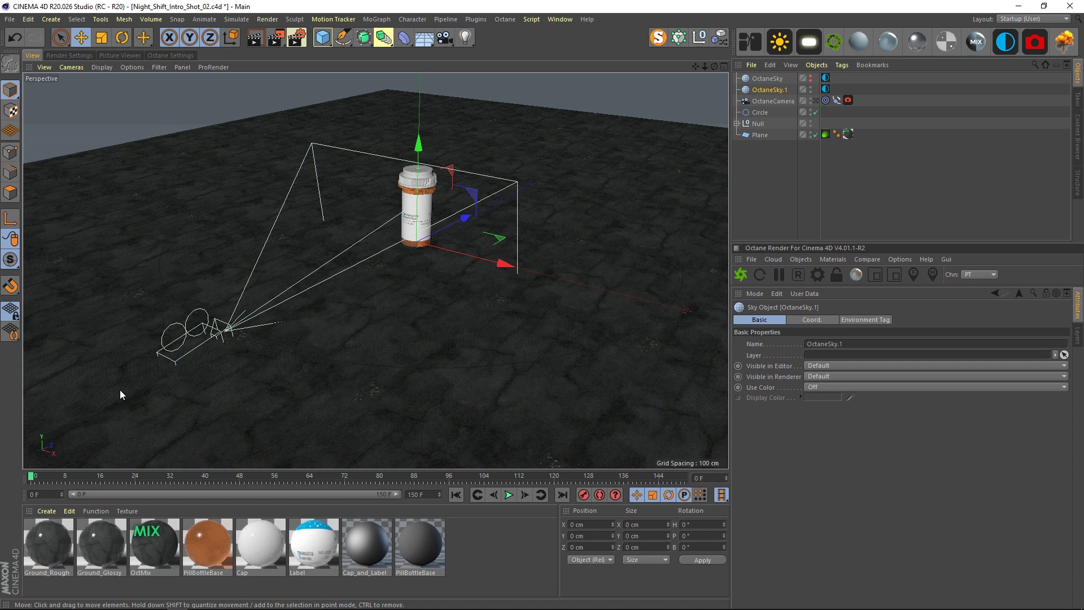
mouse_move(35, 478)
left_mouse_down()
mouse_move(495, 475)
mouse_move(24, 475)
mouse_move(571, 474)
mouse_move(35, 476)
left_mouse_up()
- Hide the OctaneCamera and Circle objects in the viewport and clear the selection
left_click(786, 102)
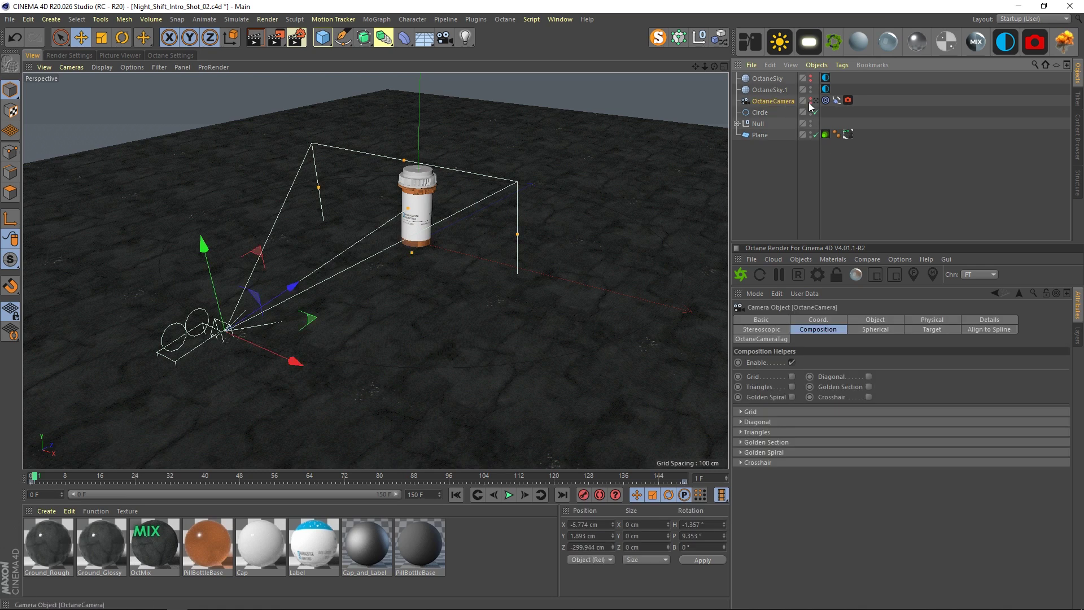
left_click(796, 141)
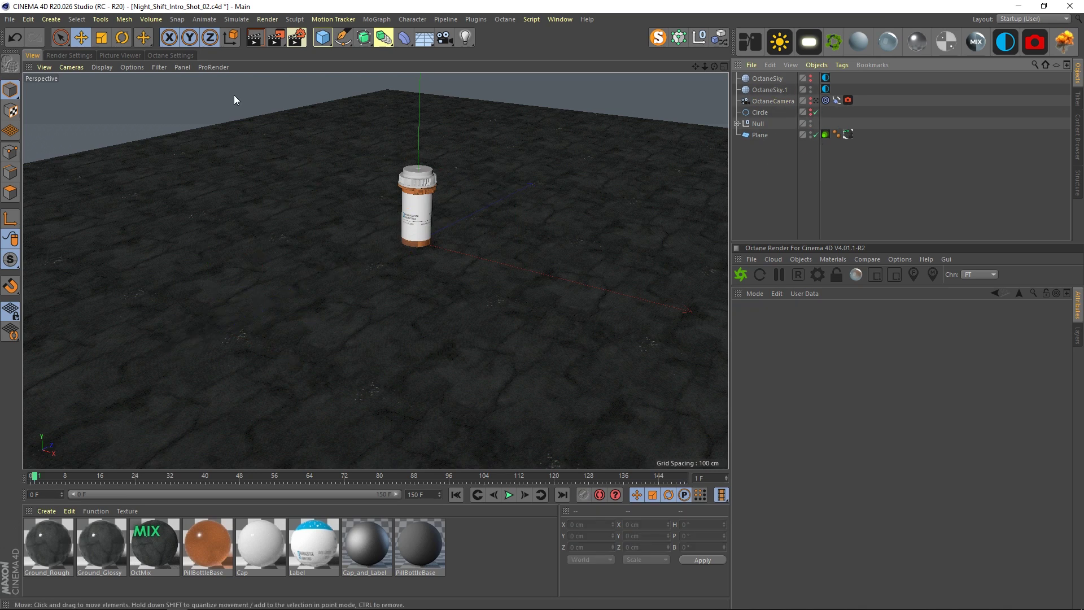
- Create a circle spline around the pill bottle and set its plane to XZ
left_click(343, 38)
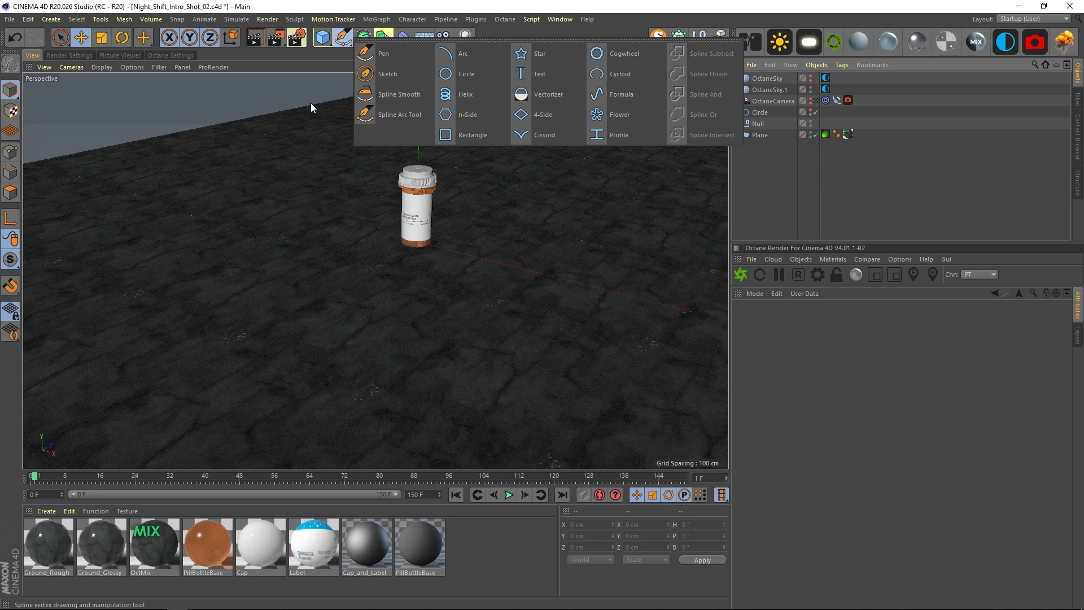
left_click(470, 72)
left_click(864, 399)
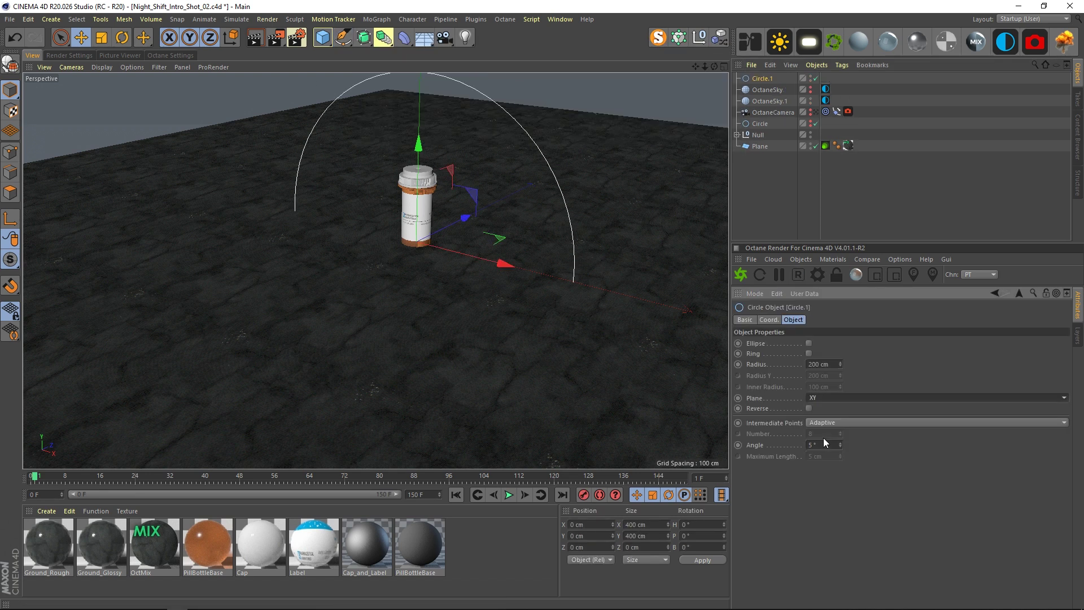
left_click(828, 432)
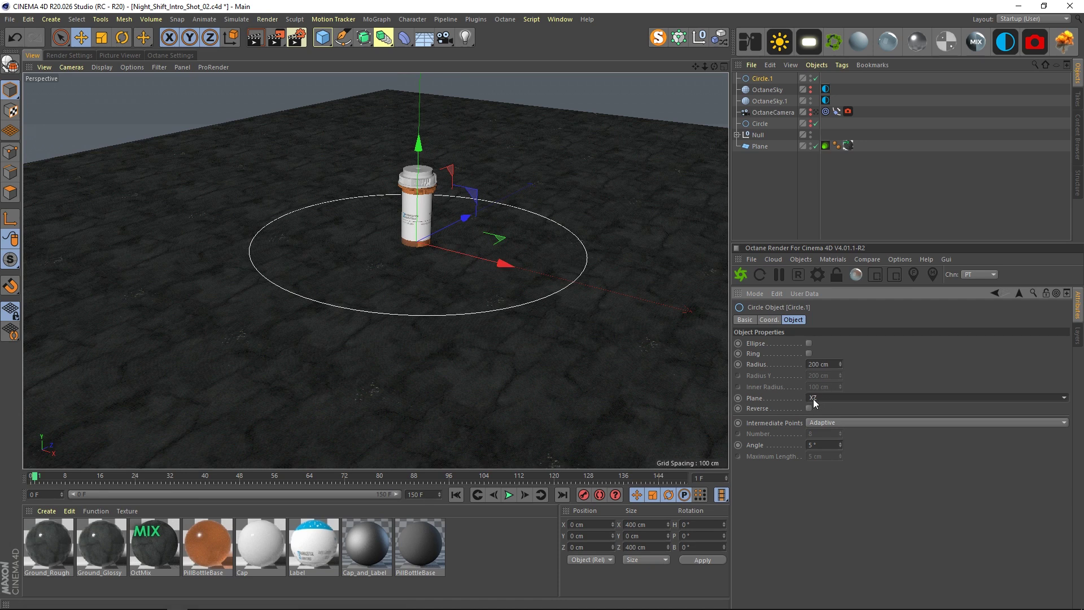
- Try to move the new circle spline vertically beside the bottle, and undo the move
left_click_drag(469, 286, 293, 279, "alt")
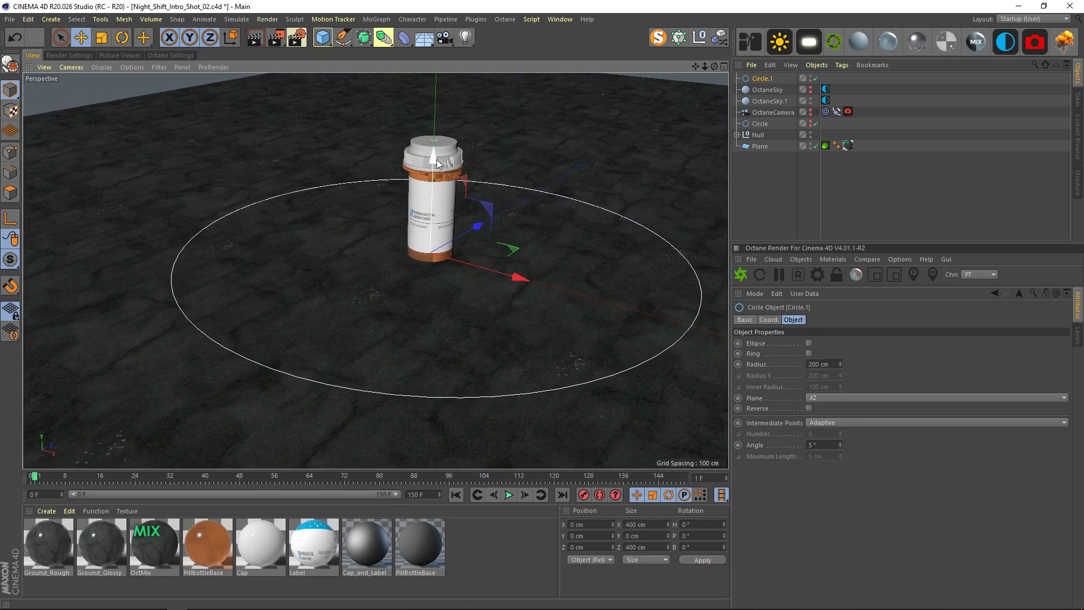
left_click_drag(432, 161, 434, 209)
key("ctrl+z")
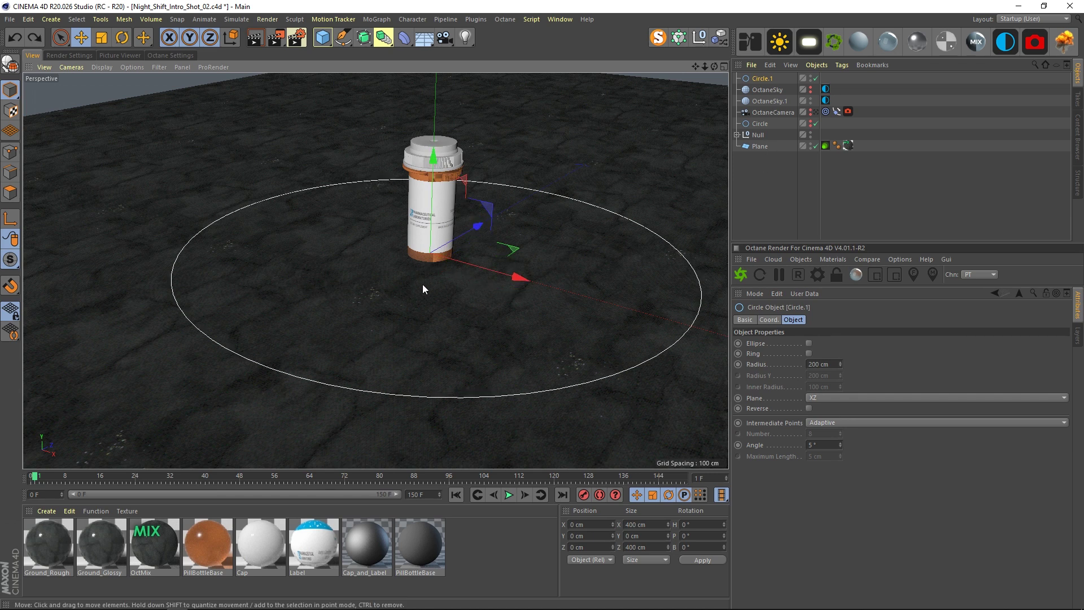
scroll(415, 276, "down", 5)
scroll(429, 238, "up", 5)
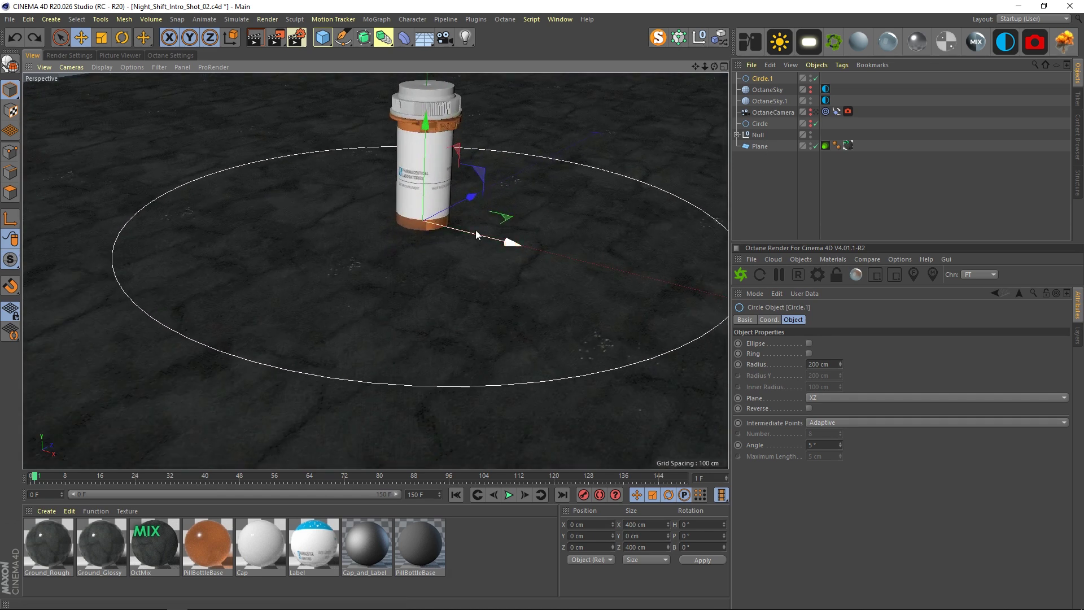
left_click(758, 209)
left_click(759, 79)
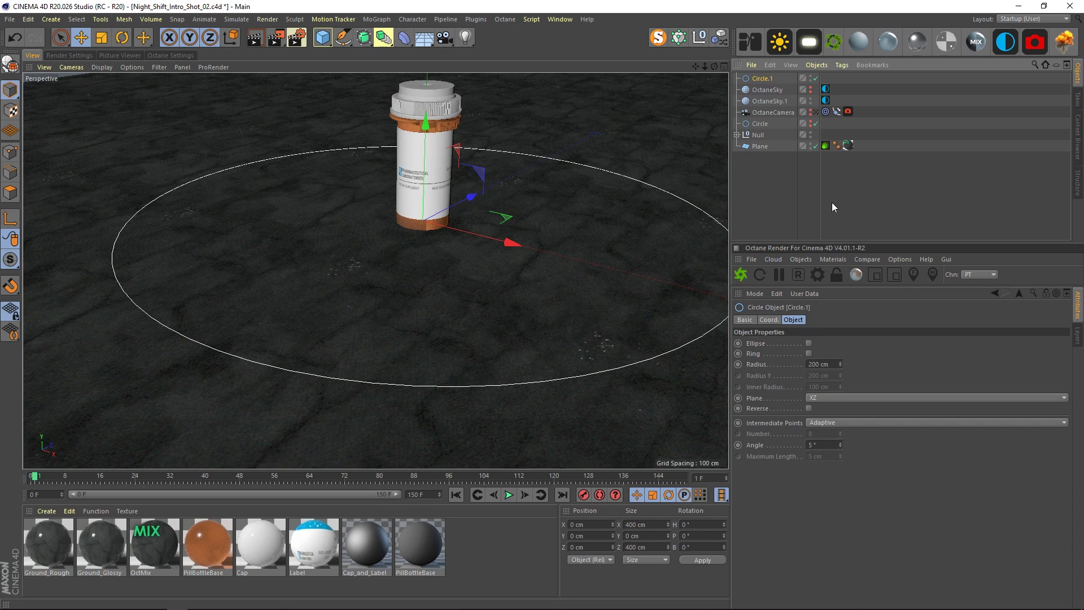
left_click(773, 199)
left_click(760, 78)
left_click(916, 132)
- Add a new Octane camera from the current view and attach an Align to Spline tag to it
left_click(1034, 43)
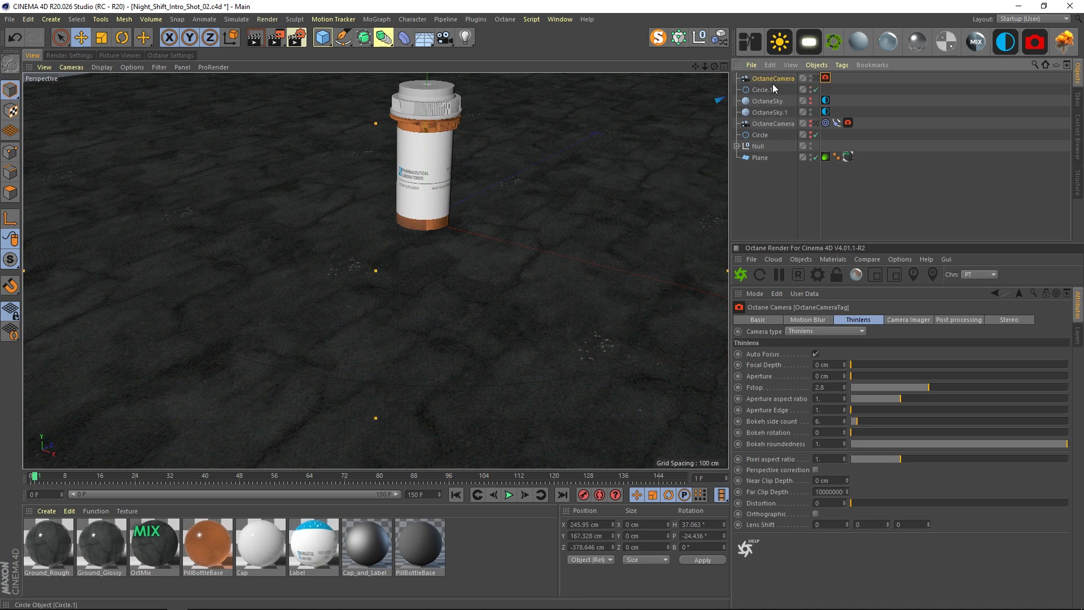
left_click(774, 79)
right_click(774, 76)
mouse_move(815, 83)
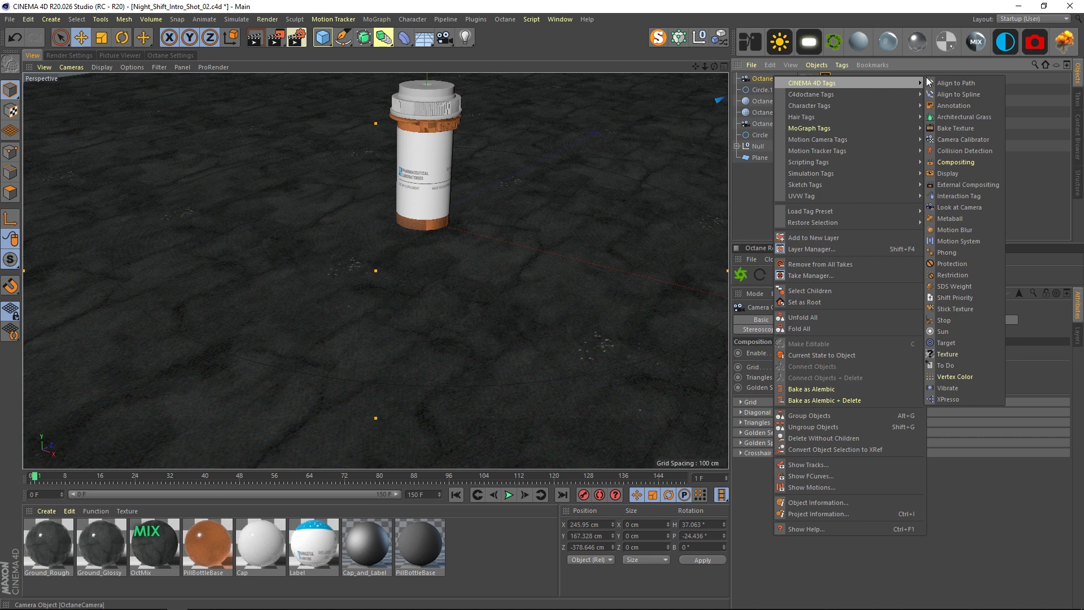
left_click(955, 93)
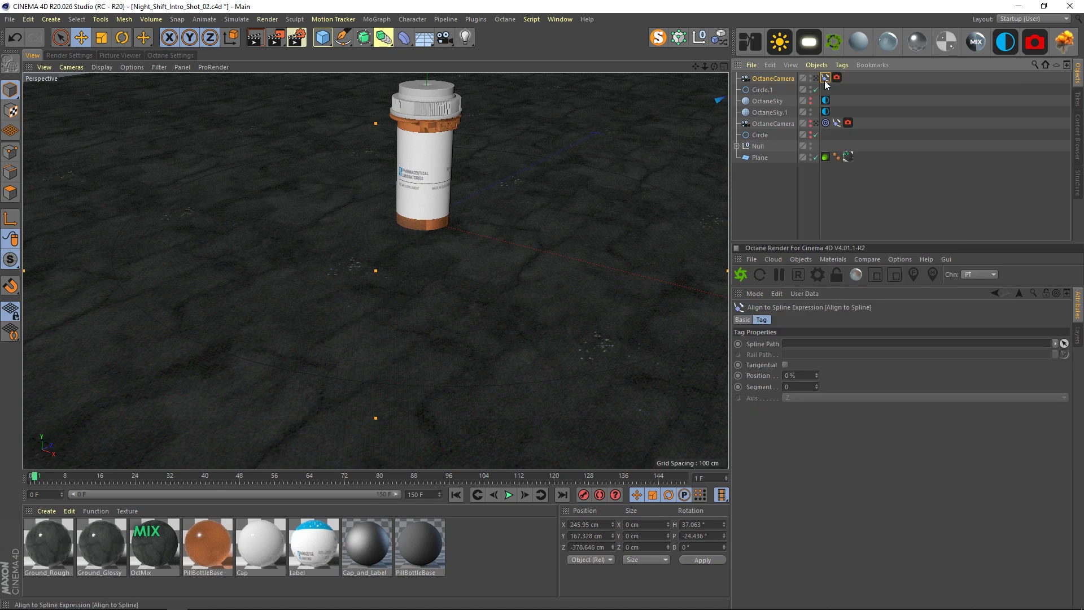
- Assign Circle.1 as the Align to Spline tag's path and slide the camera along it to a position of 78%
left_click(1064, 343)
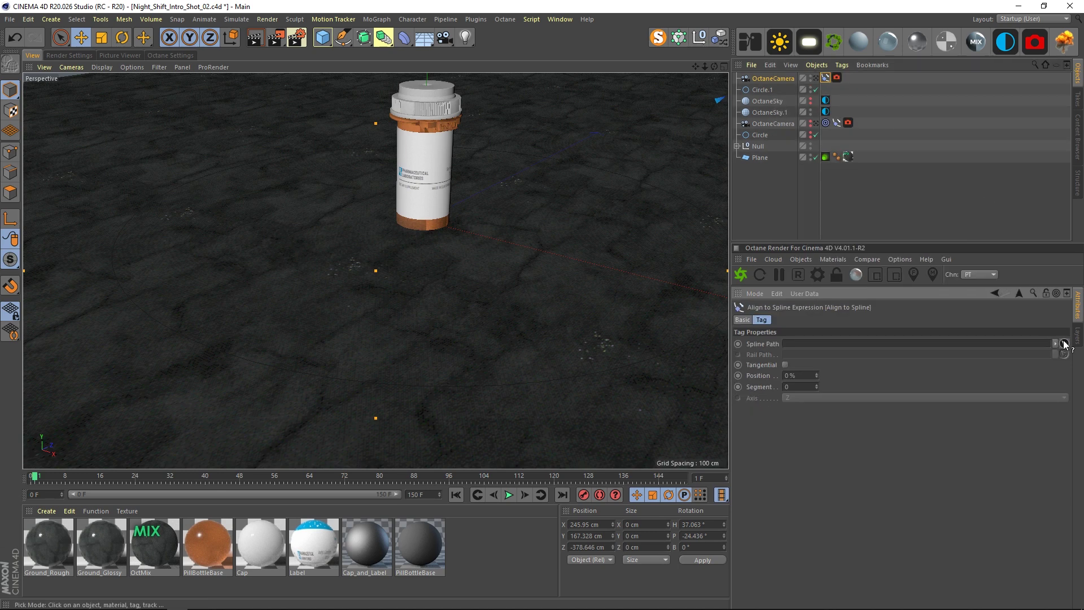
left_click(764, 91)
middle_click_drag(554, 296, 279, 218, "alt")
right_click_drag(426, 207, 316, 212, "alt")
left_click_drag(381, 199, 509, 225, "alt")
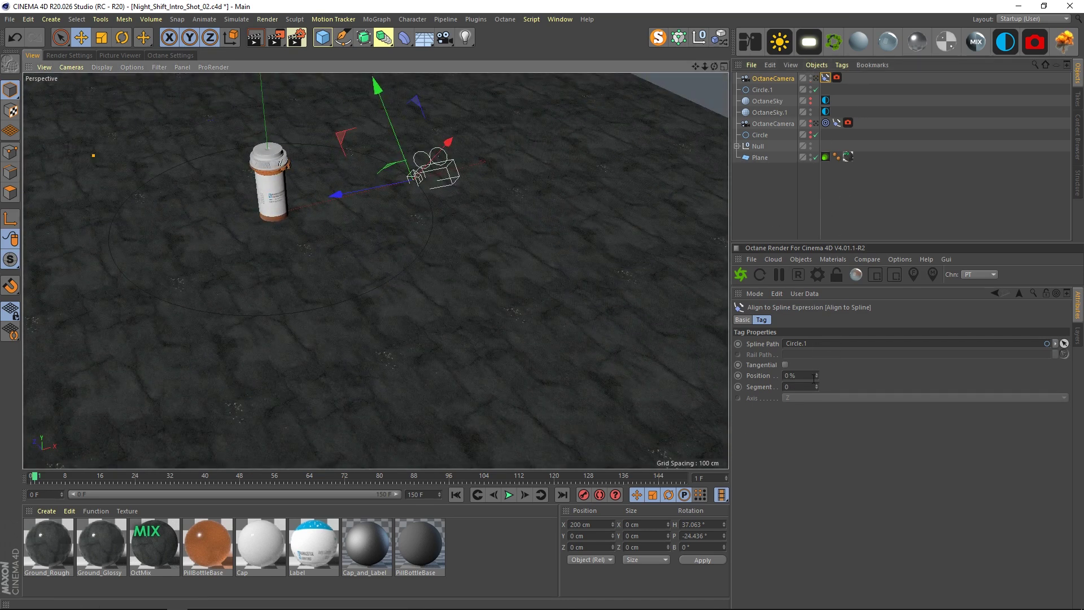
left_click_drag(817, 376, 817, 316)
- Try to rotate Circle.1, undo the rotation and clear the selection
left_click(763, 90)
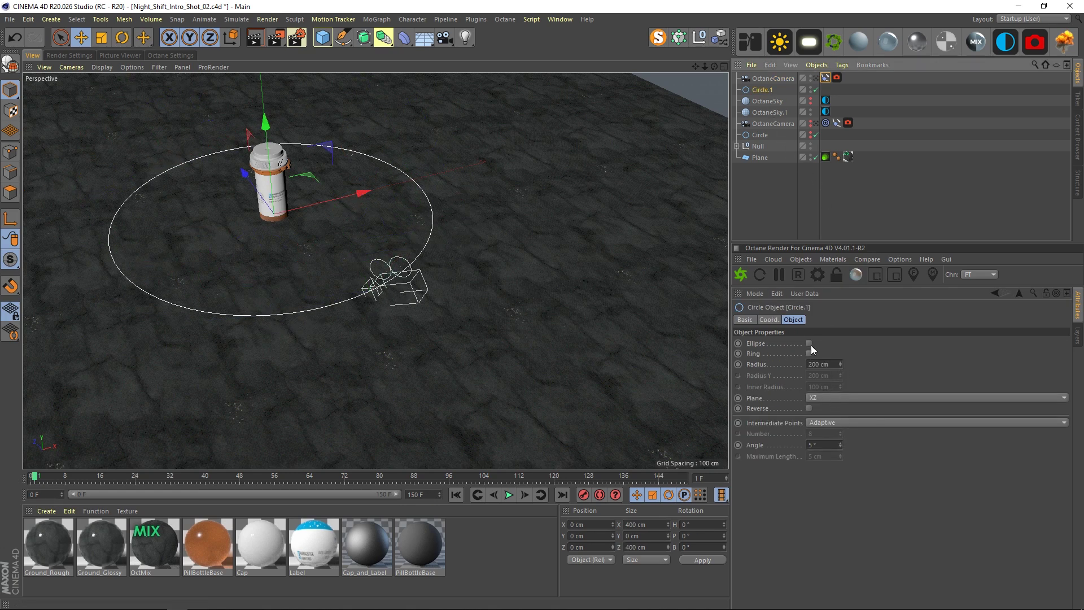
key("r")
left_click_drag(265, 247, 314, 206)
key("ctrl+z")
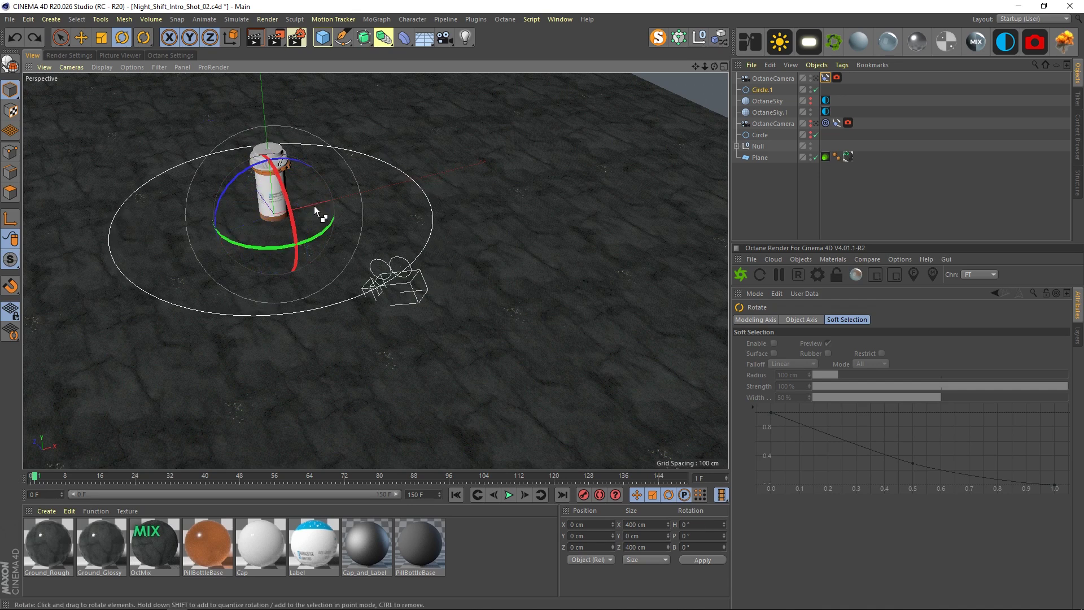
left_click(758, 201)
left_click(764, 91)
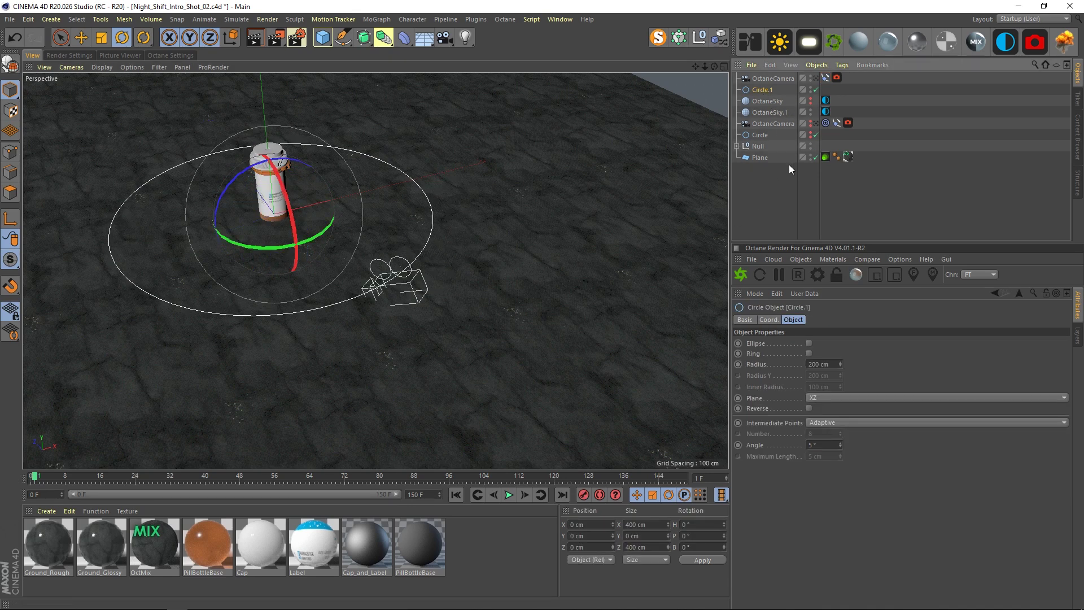
left_click(738, 193)
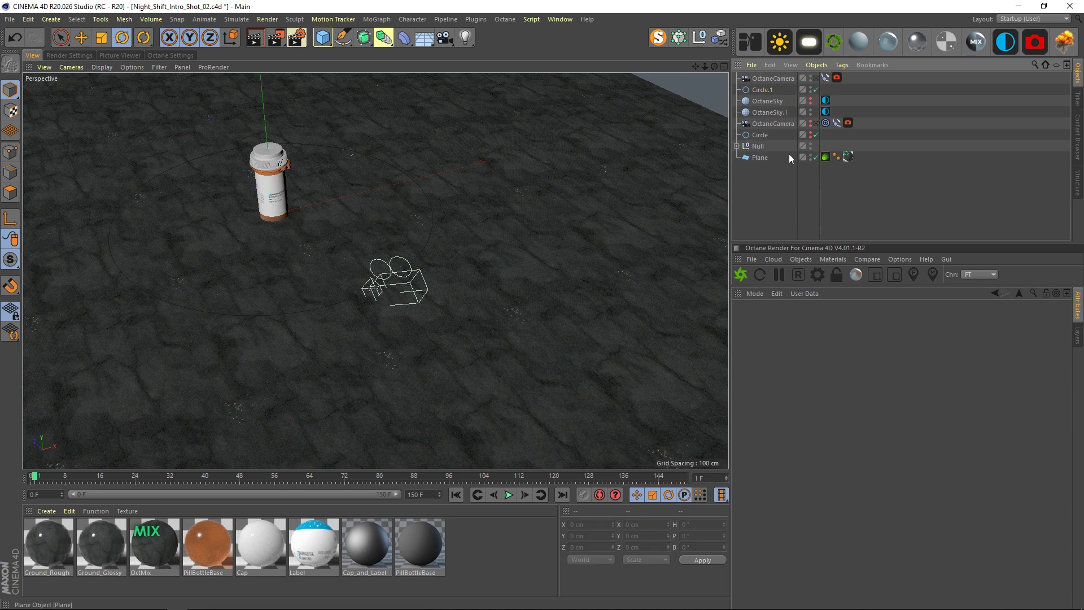
- Set the Align to Spline position of the new OctaneCamera to 0%
left_click(780, 77)
left_click(825, 78)
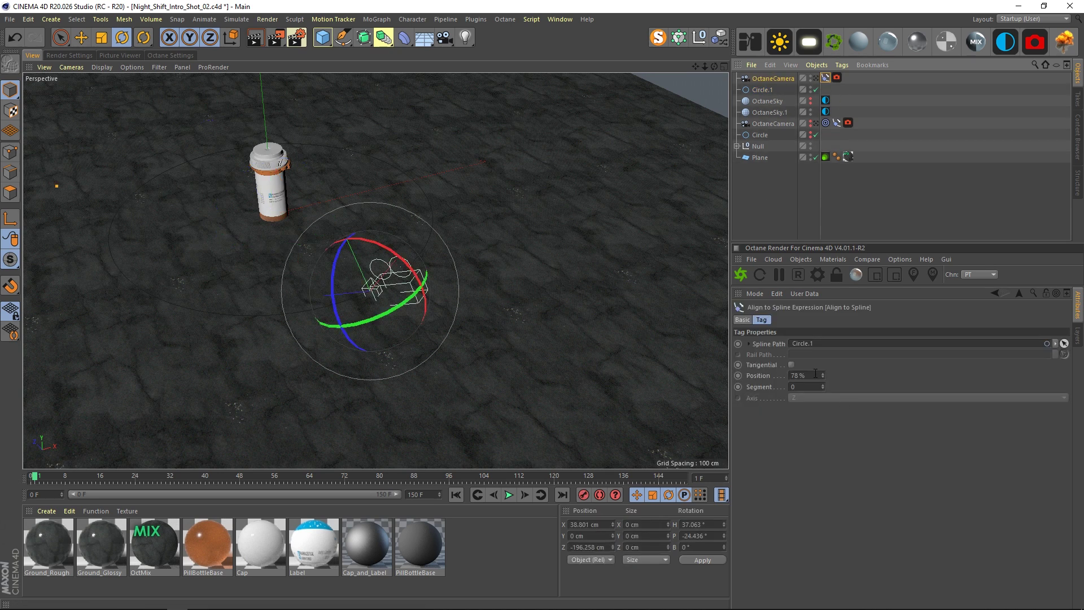
left_click_drag(815, 374, 621, 366)
type("0")
key("Return")
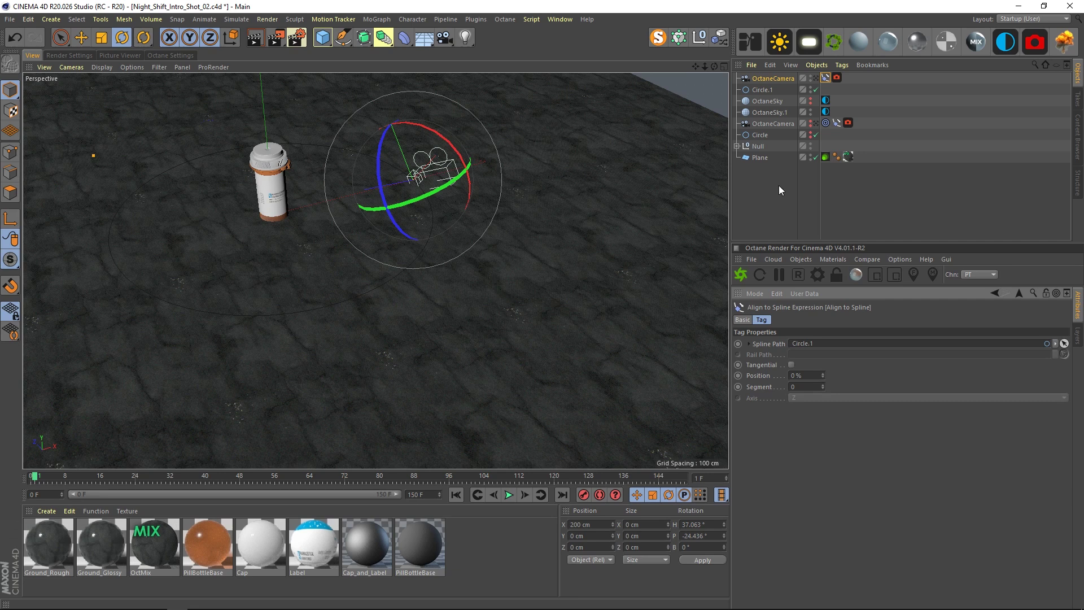
- Check the view through the new OctaneCamera, leave it, and examine the bottle and camera placement from outside
left_click(778, 185)
left_click(816, 78)
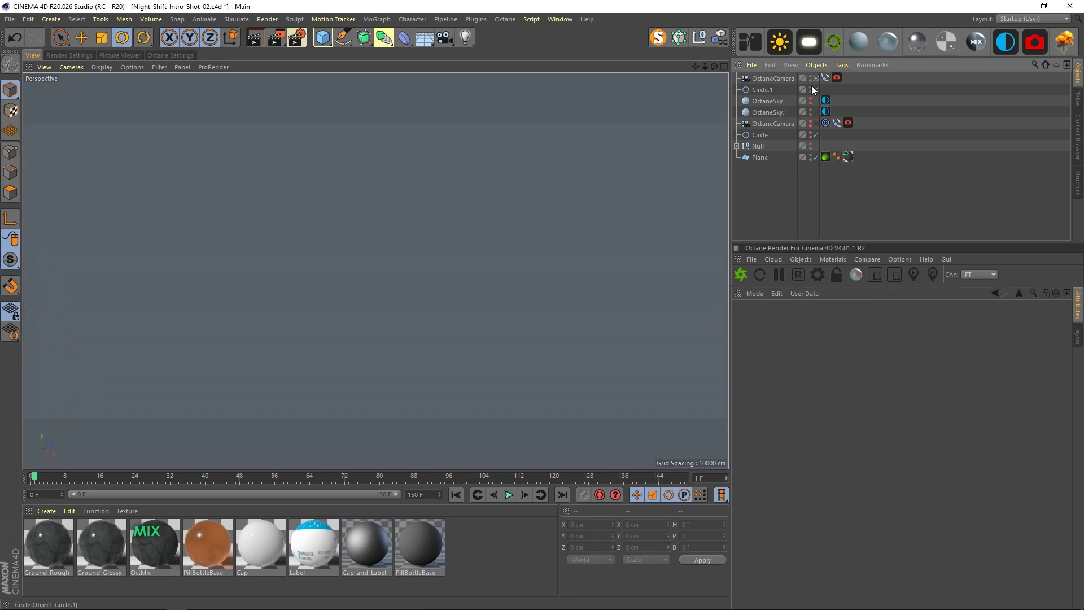
left_click(816, 78)
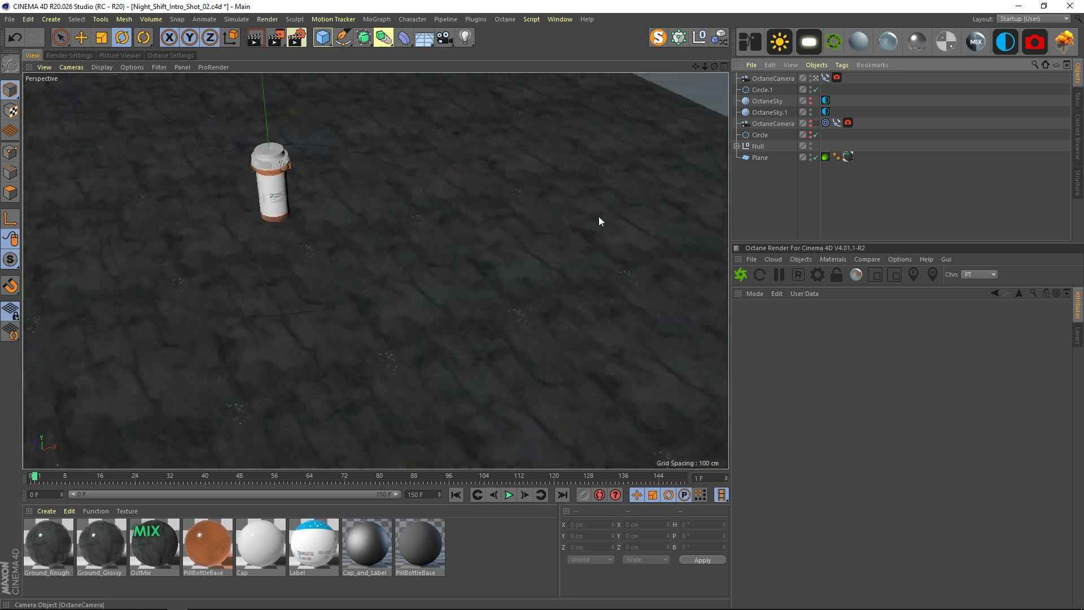
left_click(290, 201)
scroll(294, 180, "up", 6)
middle_click_drag(308, 210, 354, 285, "alt")
scroll(353, 285, "up", 3)
mouse_move(354, 285)
left_mouse_down("alt")
mouse_move(297, 261)
mouse_move(340, 283)
left_mouse_up("alt")
middle_click_drag(340, 283, 404, 215, "alt")
scroll(395, 219, "down", 8)
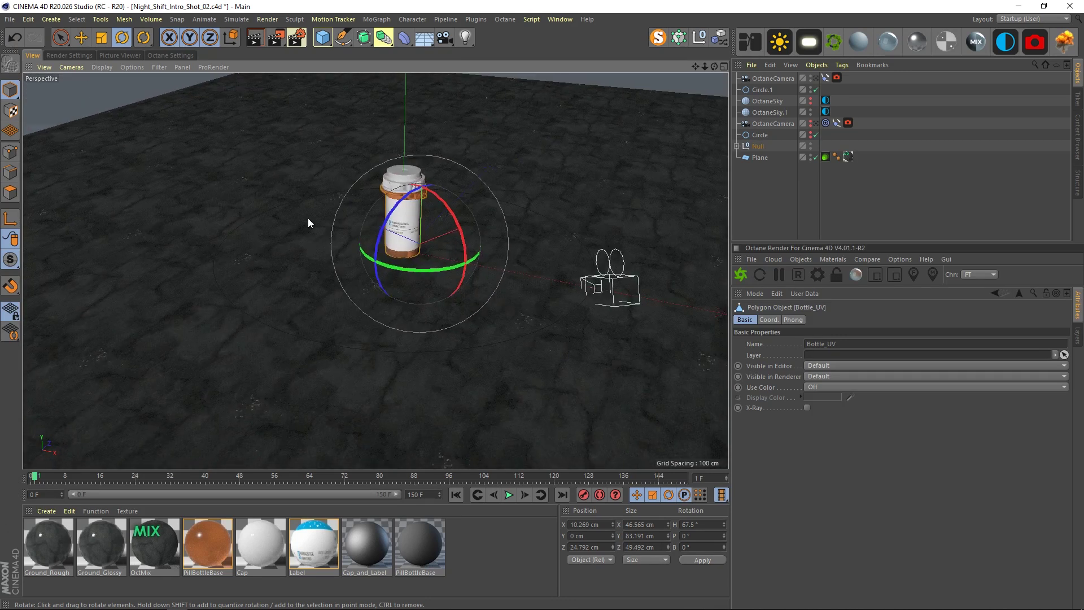
- Add a null object and rename it Camera Target
left_click(768, 197)
left_click(699, 38)
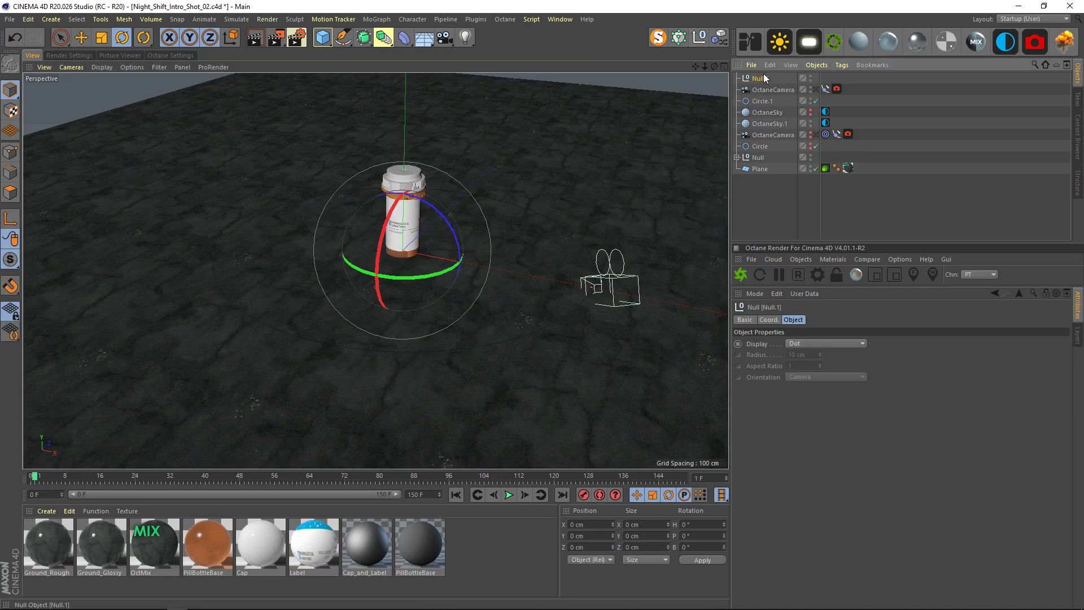
double_click(764, 78)
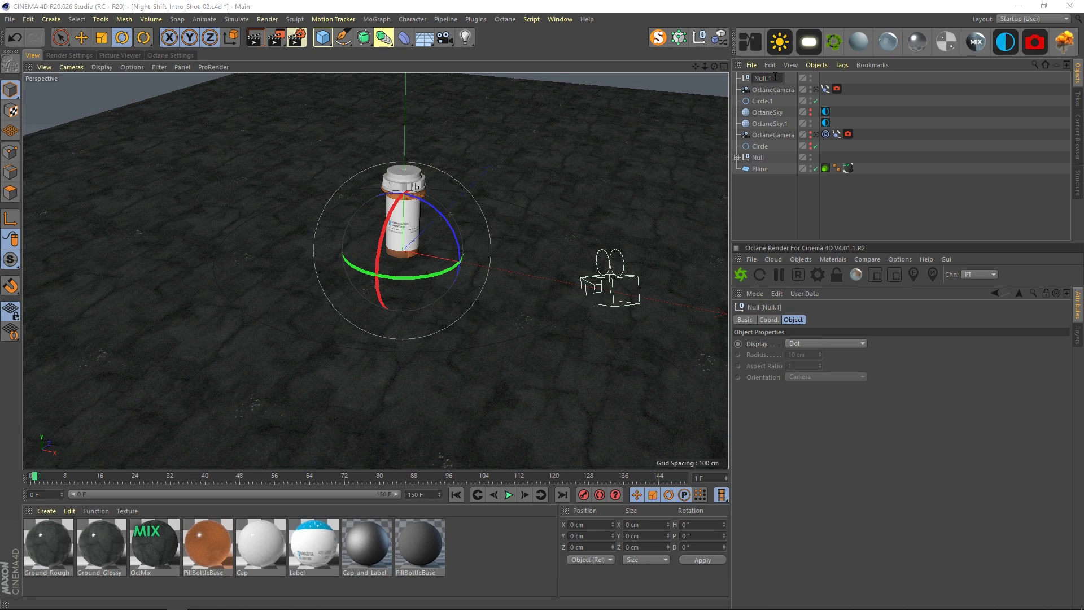
type("Camera Target")
key("Return")
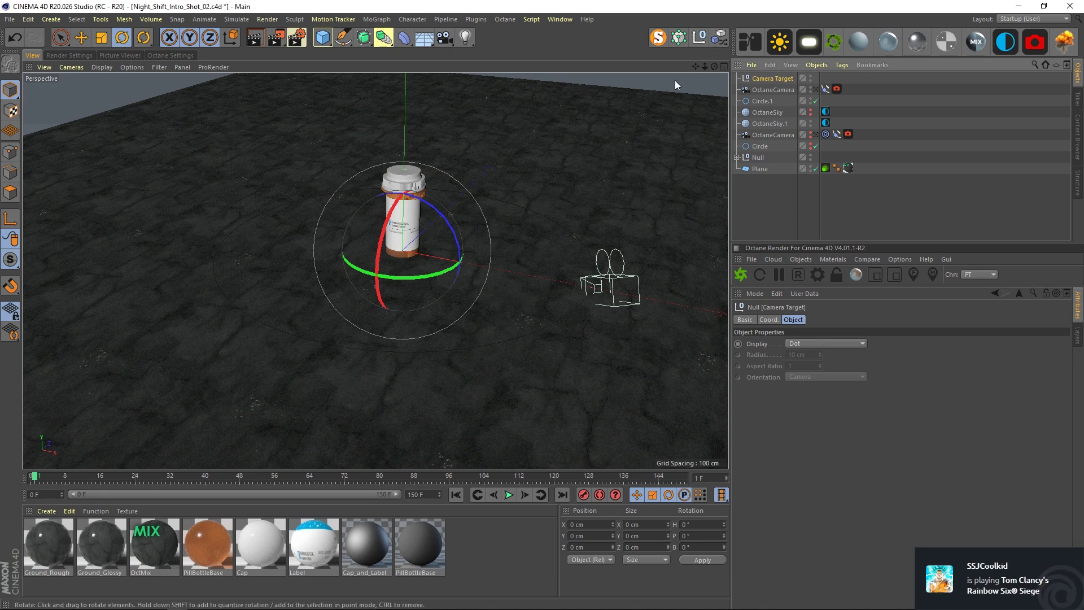
- Examine the Camera Target null's coordinates and its placement at the base of the pill bottle up close
key("e")
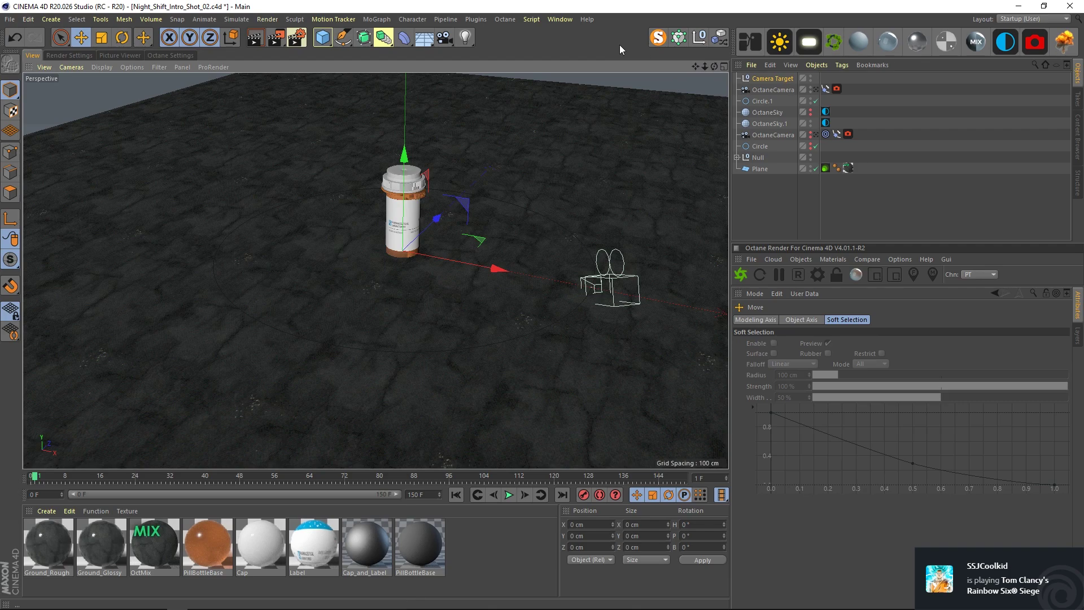
left_click(783, 79)
left_click(751, 321)
left_click(767, 321)
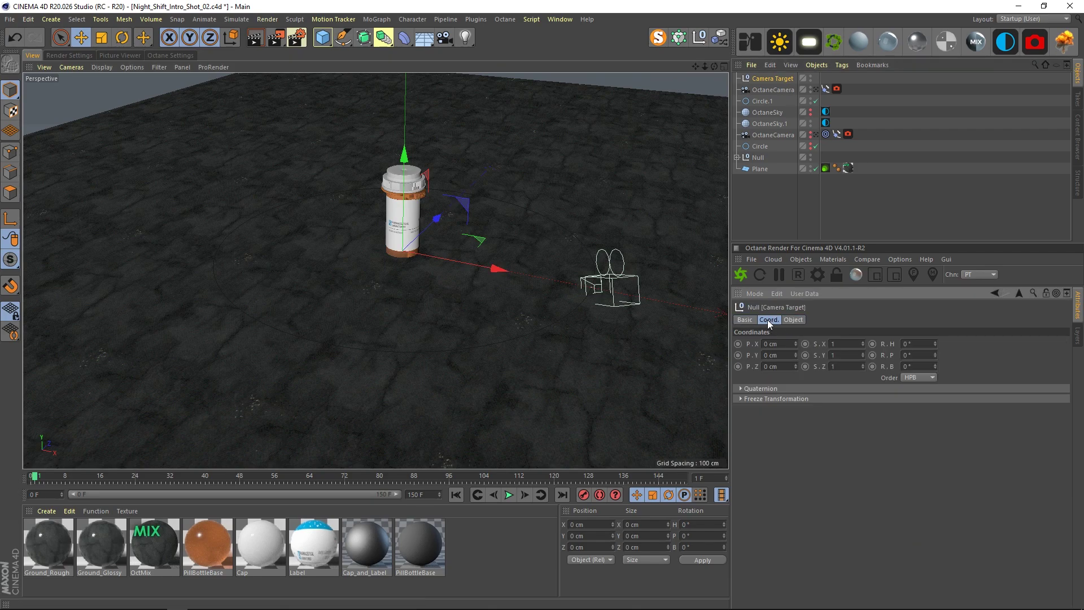
left_click_drag(433, 272, 415, 262, "alt")
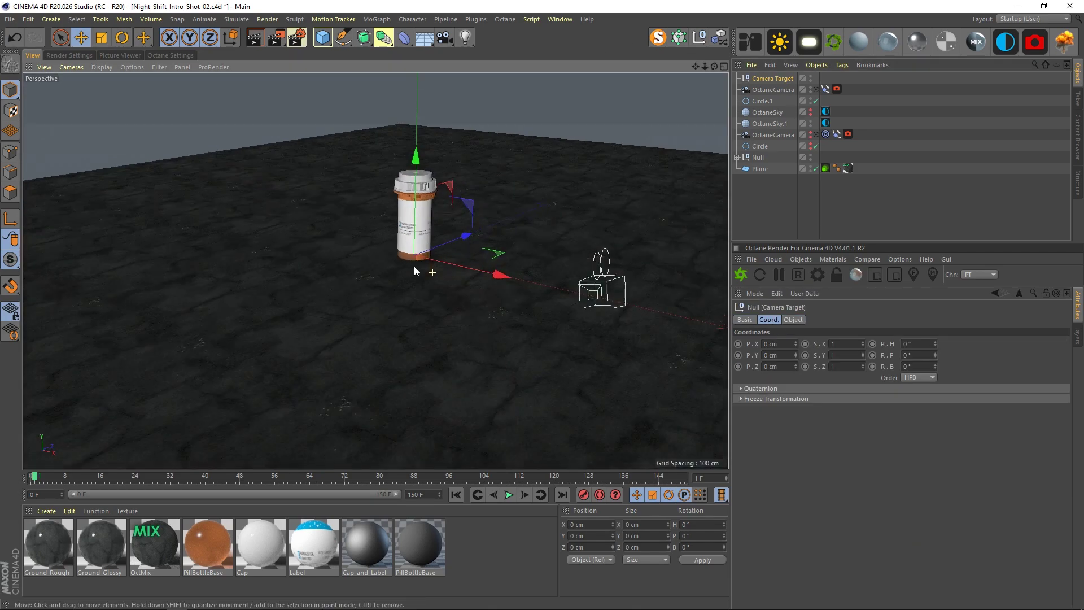
scroll(415, 262, "up", 3)
scroll(496, 300, "up", 3)
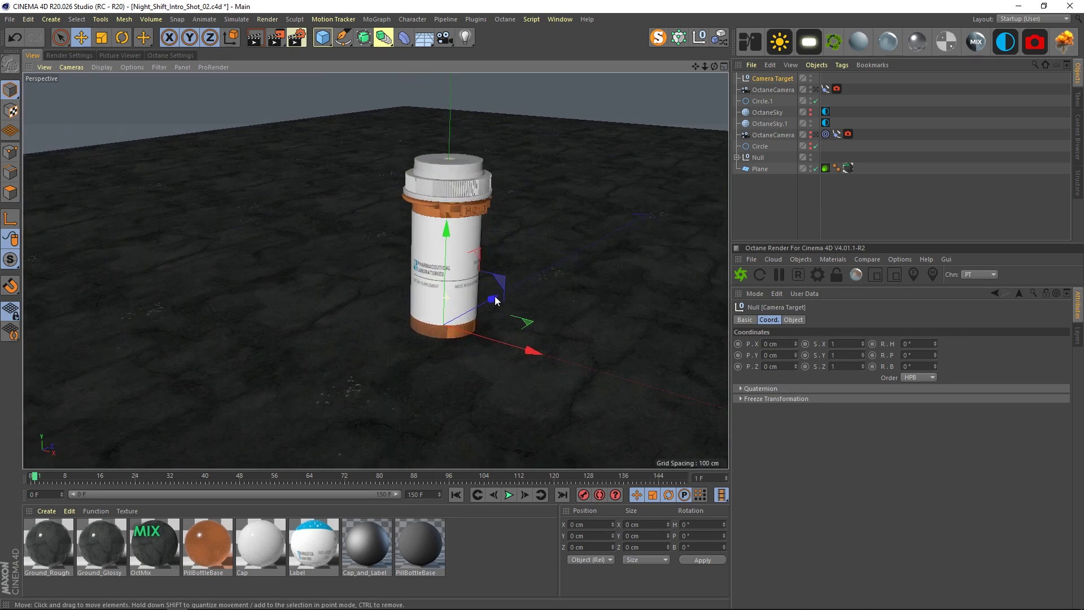
scroll(496, 300, "up", 2)
- Attach a Target tag to the new OctaneCamera and set Camera Target as its target object
left_click(781, 91)
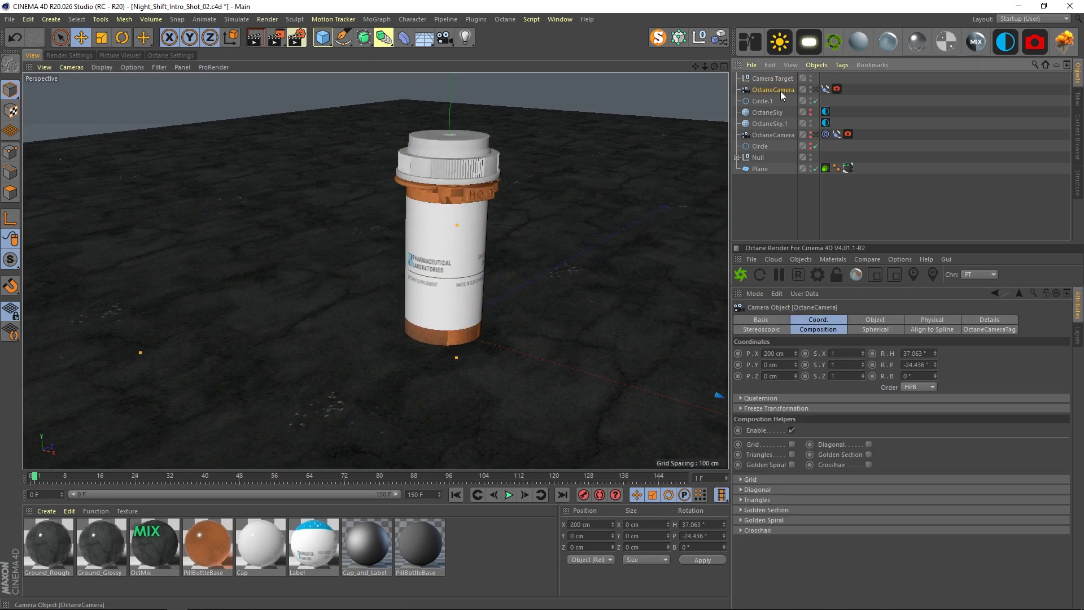
right_click(758, 93)
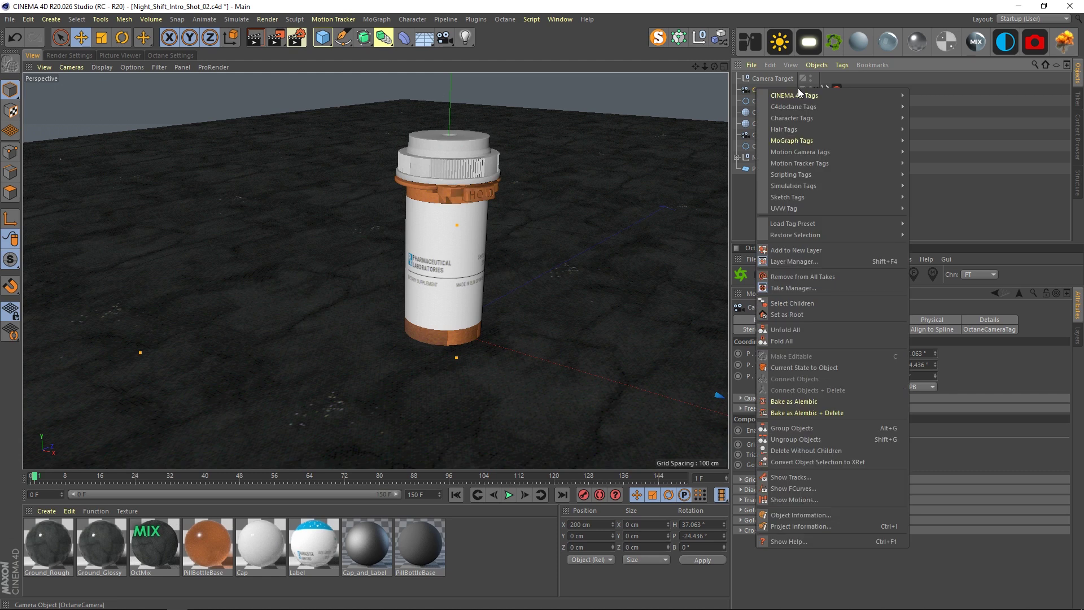
mouse_move(797, 95)
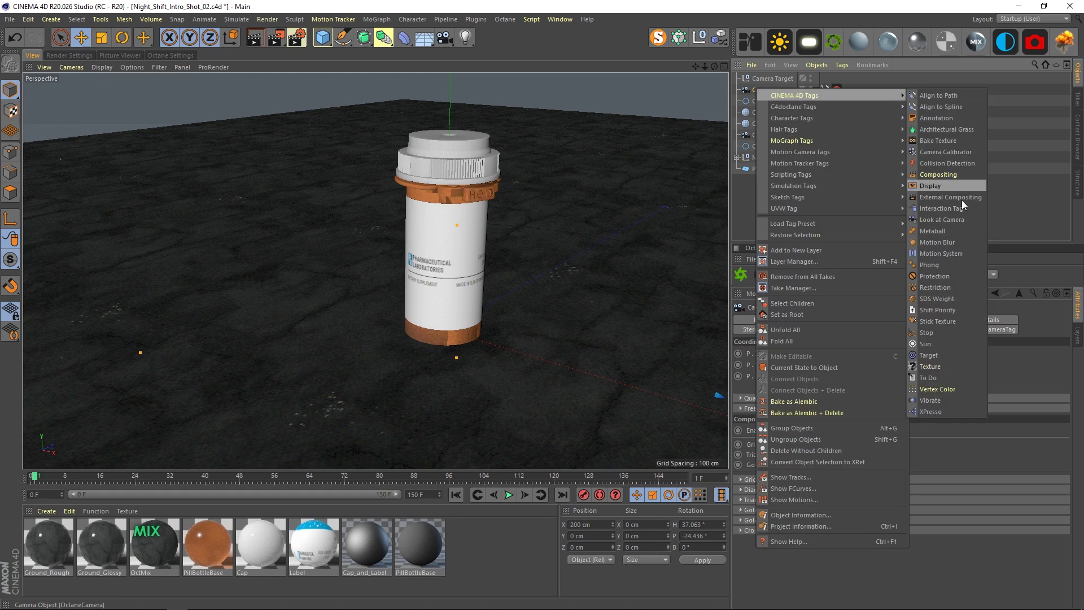
left_click(935, 359)
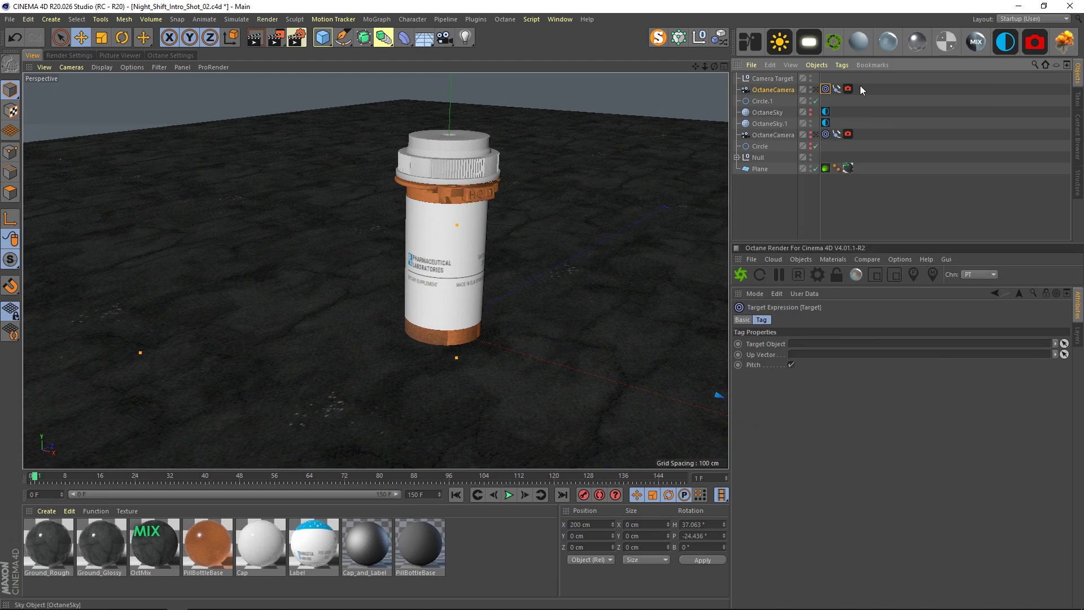
left_click(1064, 344)
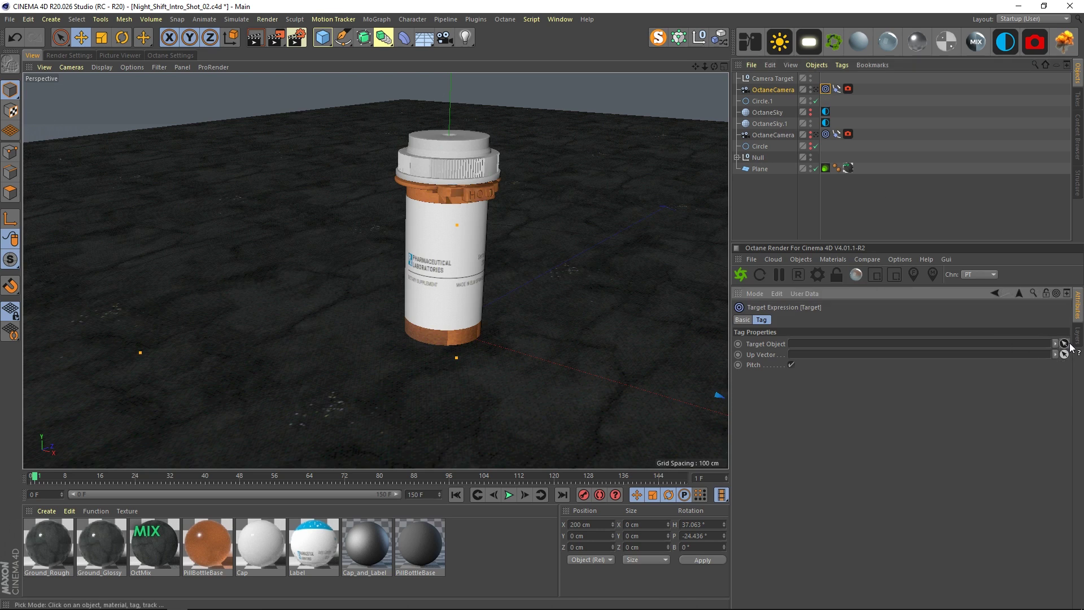
left_click(779, 79)
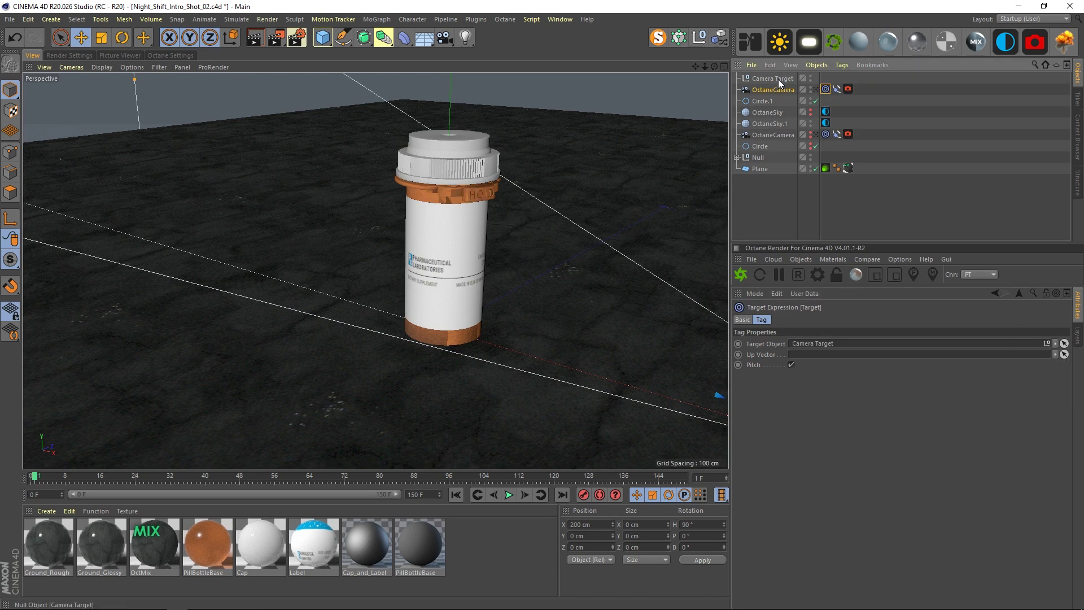
scroll(531, 313, "down", 3)
middle_click_drag(469, 323, 388, 244, "alt")
left_click_drag(388, 248, 479, 257, "alt")
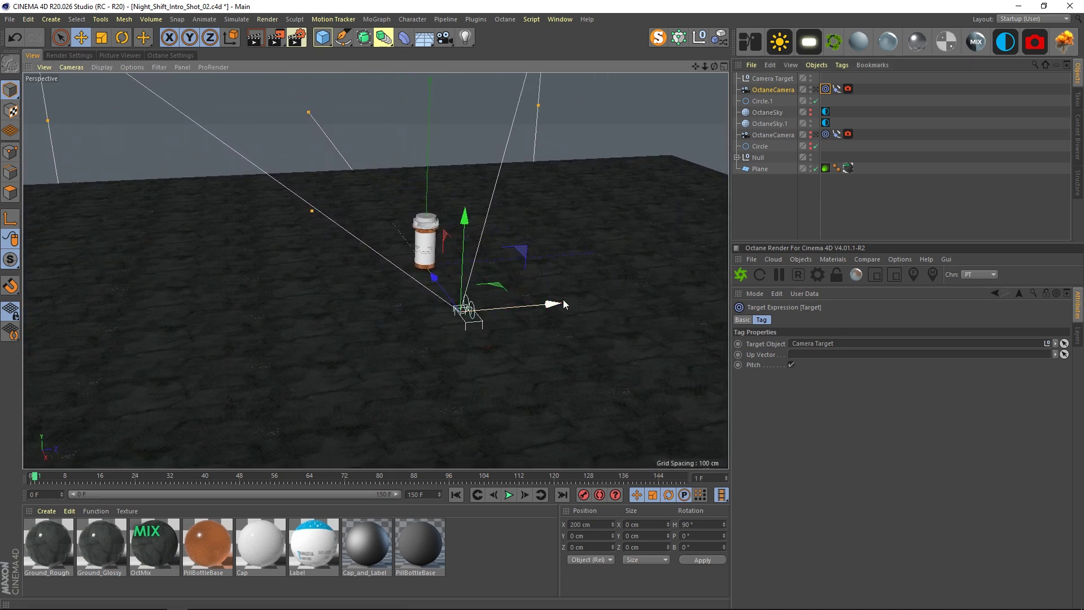
- Assign Circle.1 as the spline path of the new OctaneCamera's Align to Spline tag
left_click(836, 88)
left_click_drag(773, 100, 825, 376)
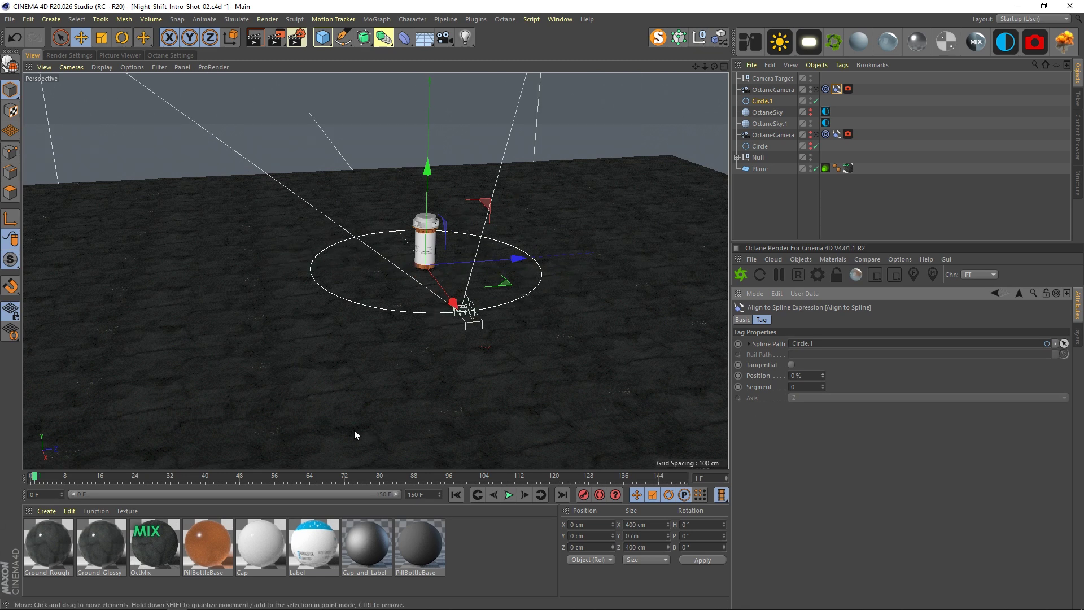
- Scrub the timeline to frame 149 and examine the pill bottle's motion relative to the camera up close
left_click(40, 478)
left_click_drag(64, 479, 647, 468)
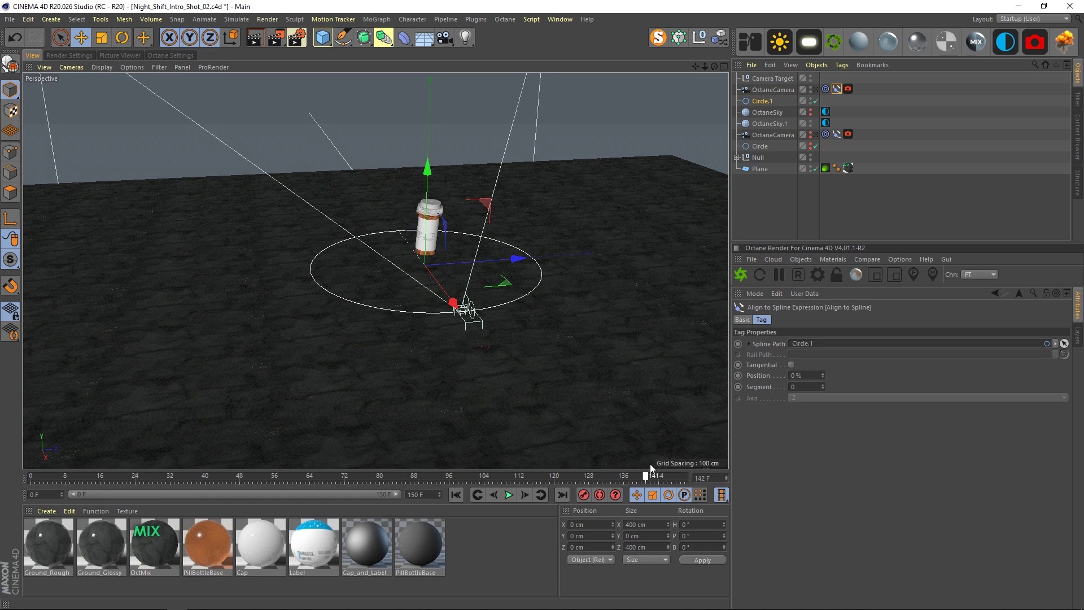
right_click_drag(433, 263, 500, 231, "alt")
left_click_drag(413, 230, 442, 201, "alt")
left_click_drag(682, 475, 684, 445)
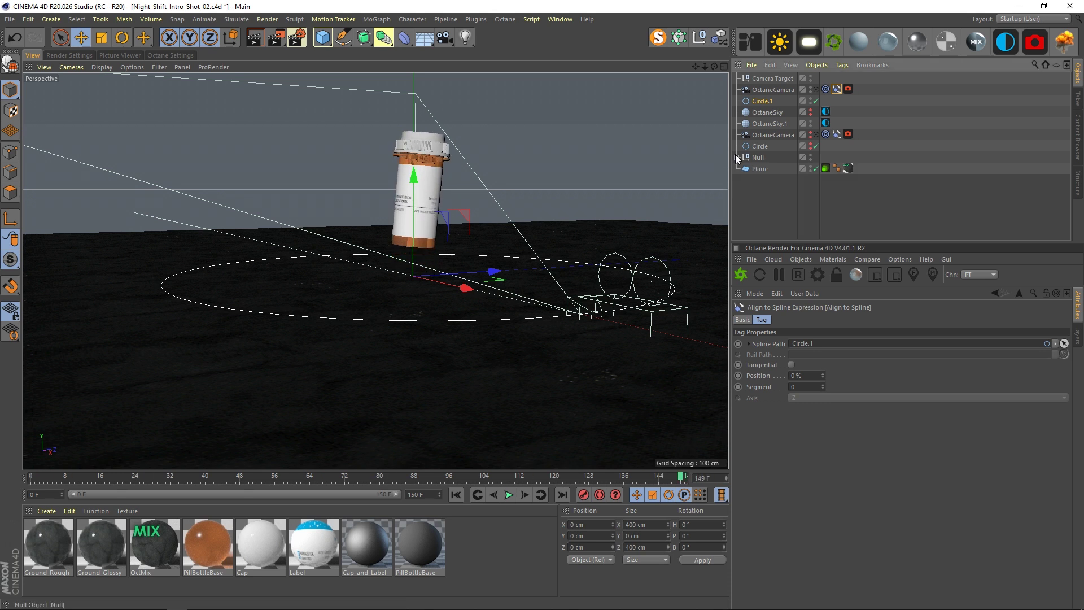
- Rename the null holding the bottle parts as Pill Bottle, expand it, and inspect its Allign Null child
left_click(758, 158)
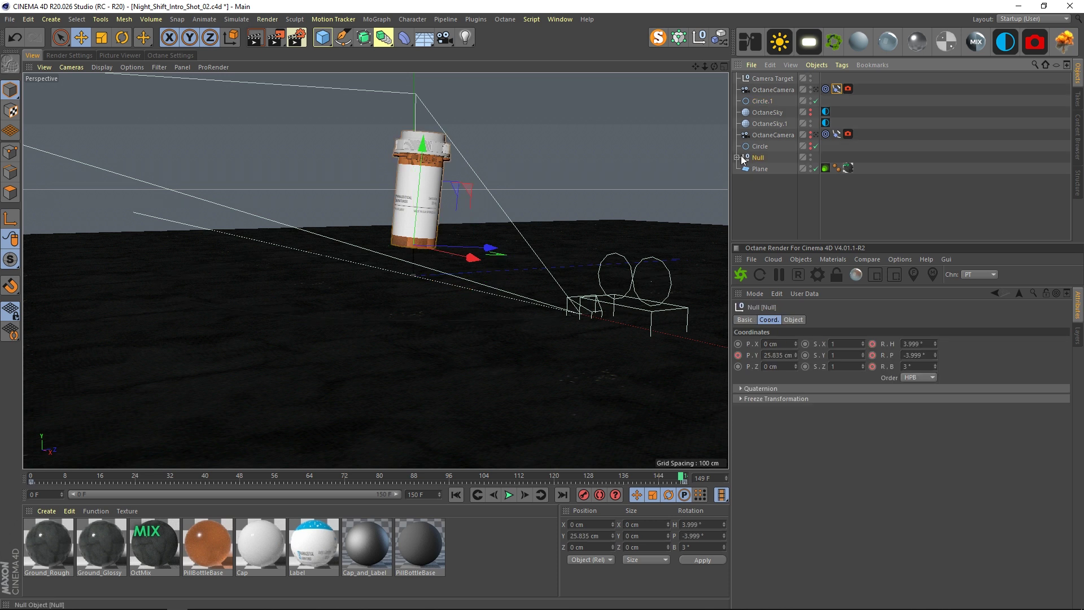
left_click(737, 158)
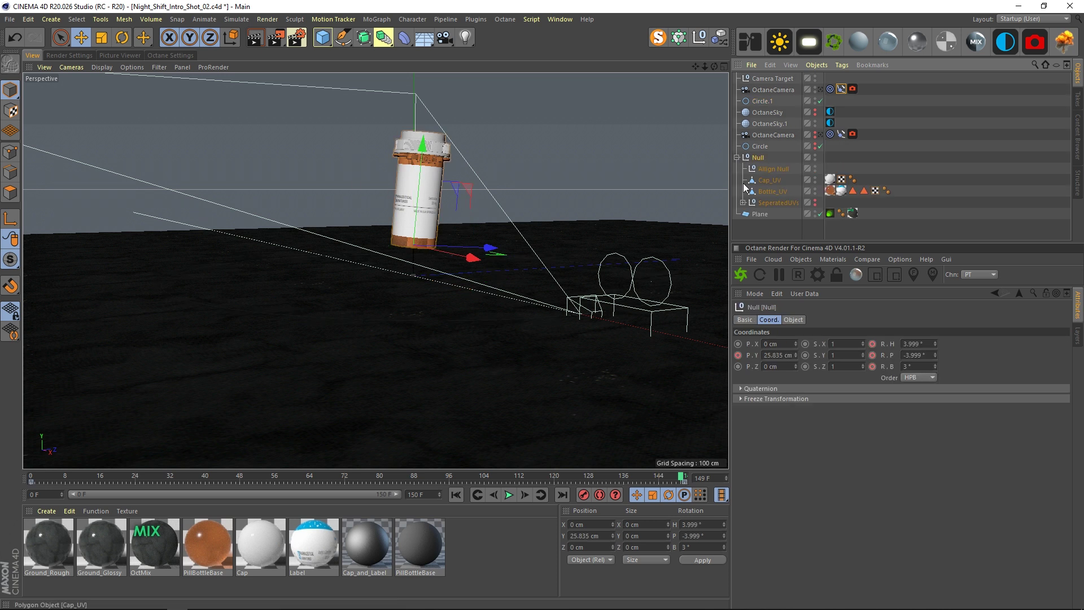
double_click(760, 157)
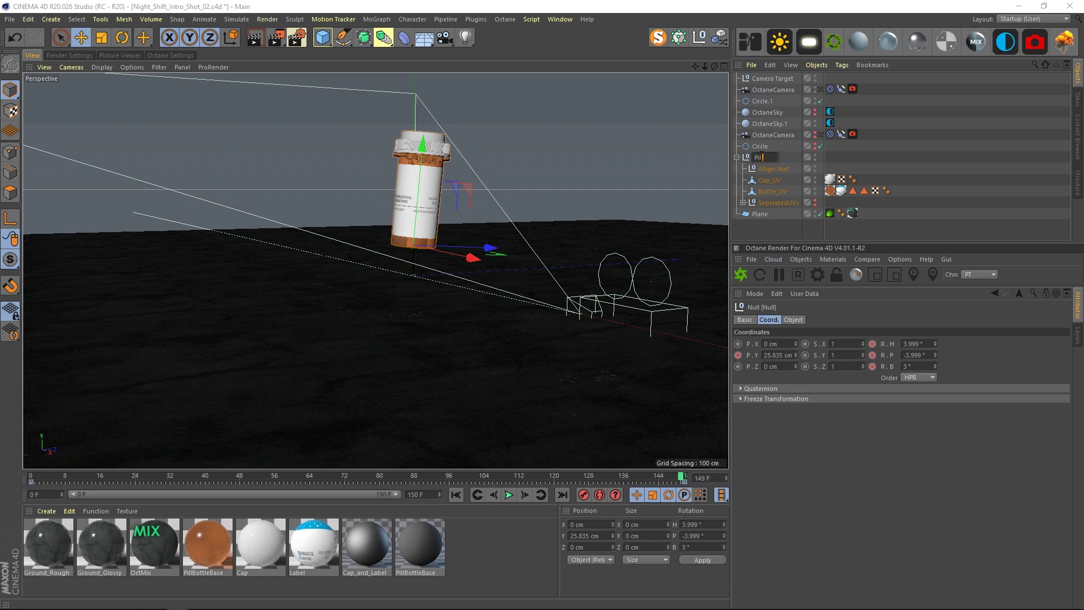
type("Pill Bottle")
key("Return")
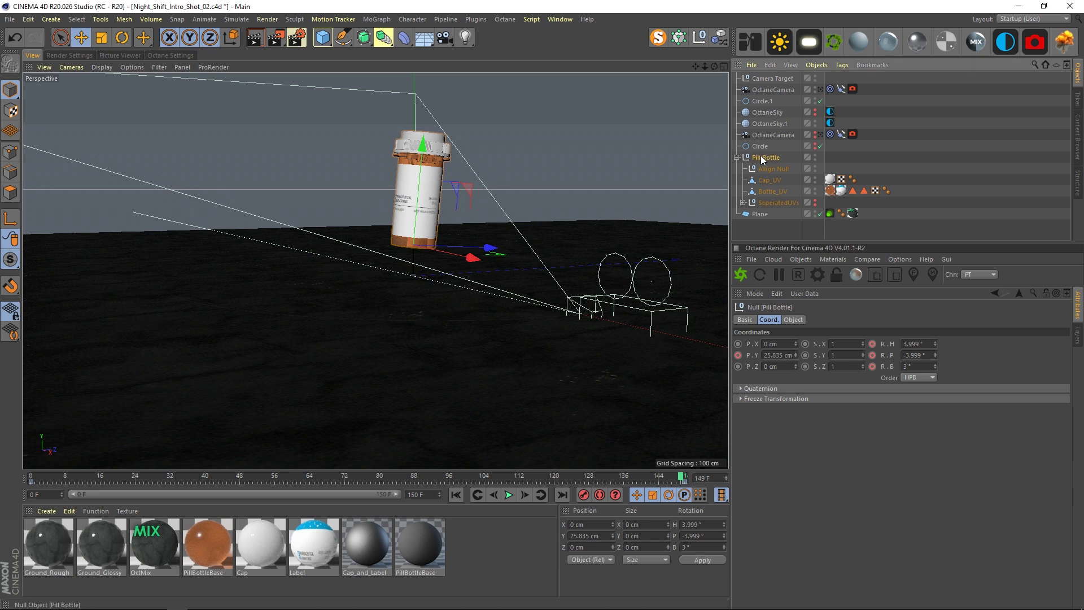
left_click(761, 222)
left_click(760, 170)
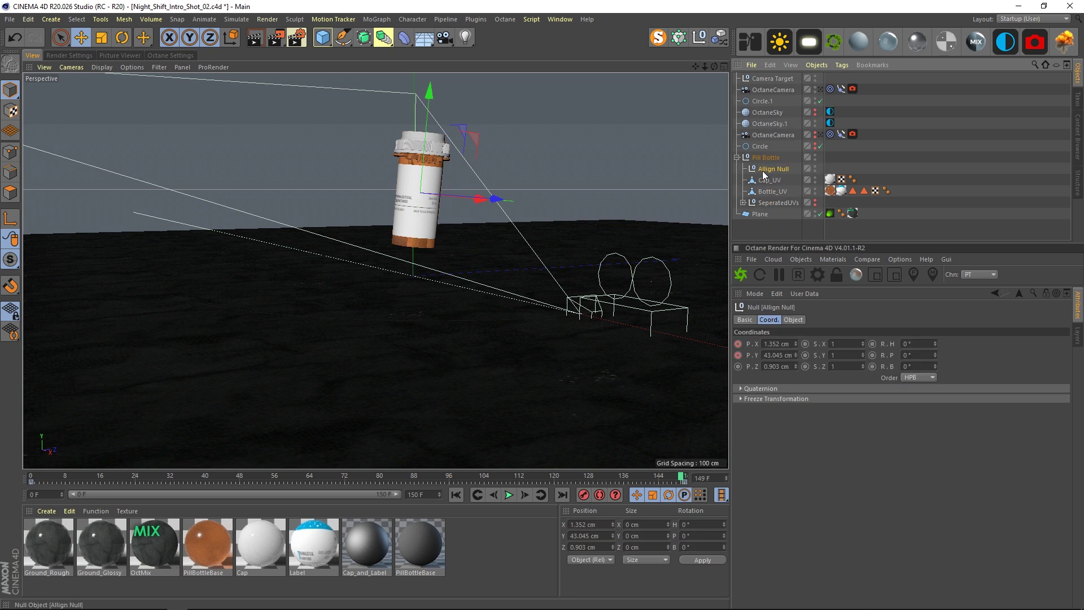
- Try nesting Camera Target under Pill Bottle at frame 149, compare both objects' coordinates, and undo the nesting
left_click(779, 80)
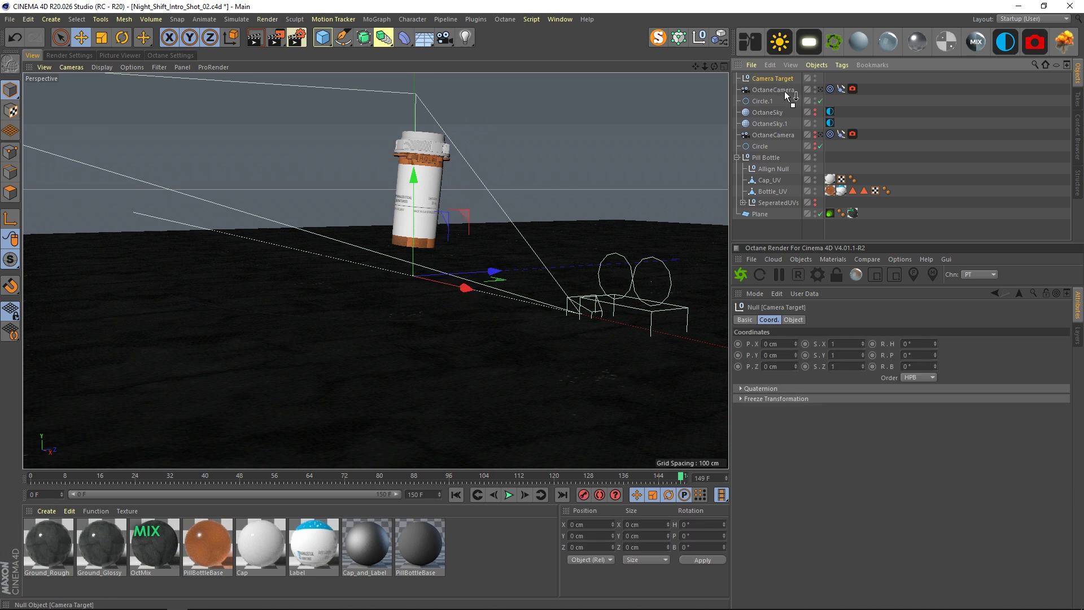
left_click_drag(775, 164, 775, 165)
left_click(759, 146)
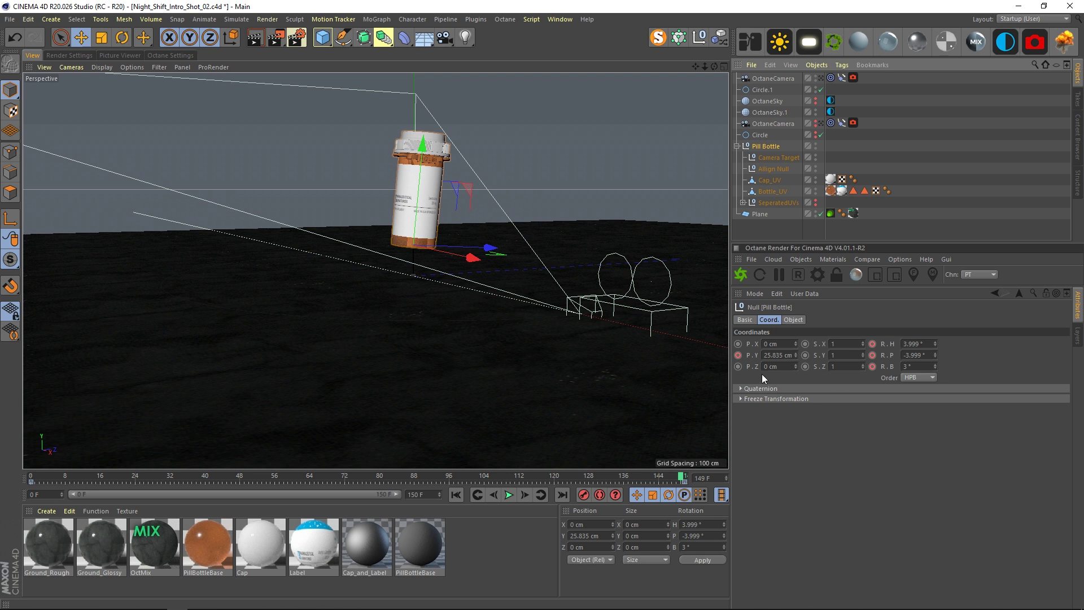
left_click(776, 159)
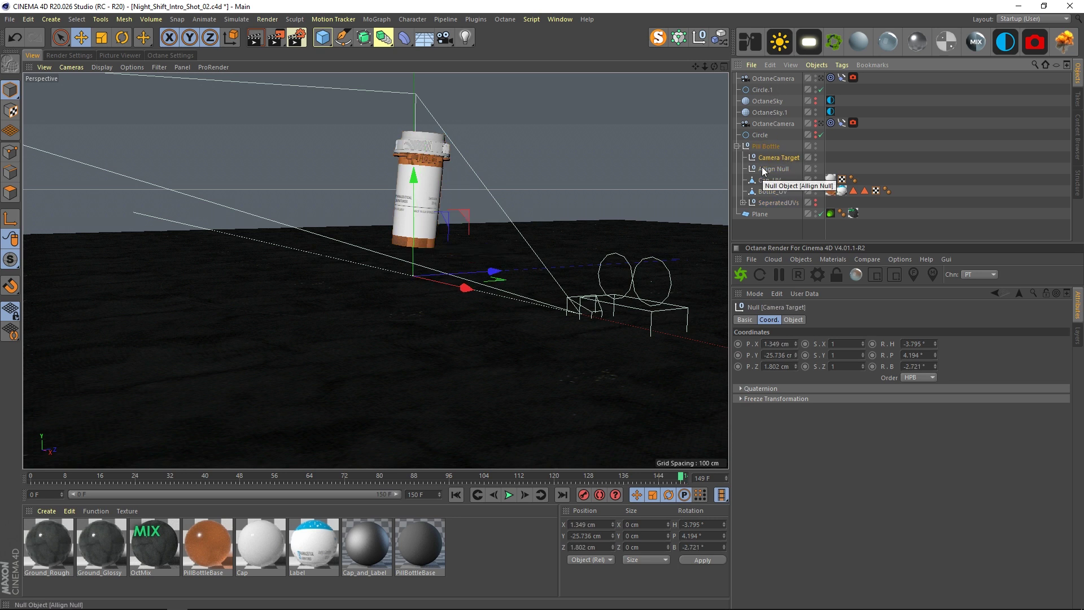
left_click(773, 149)
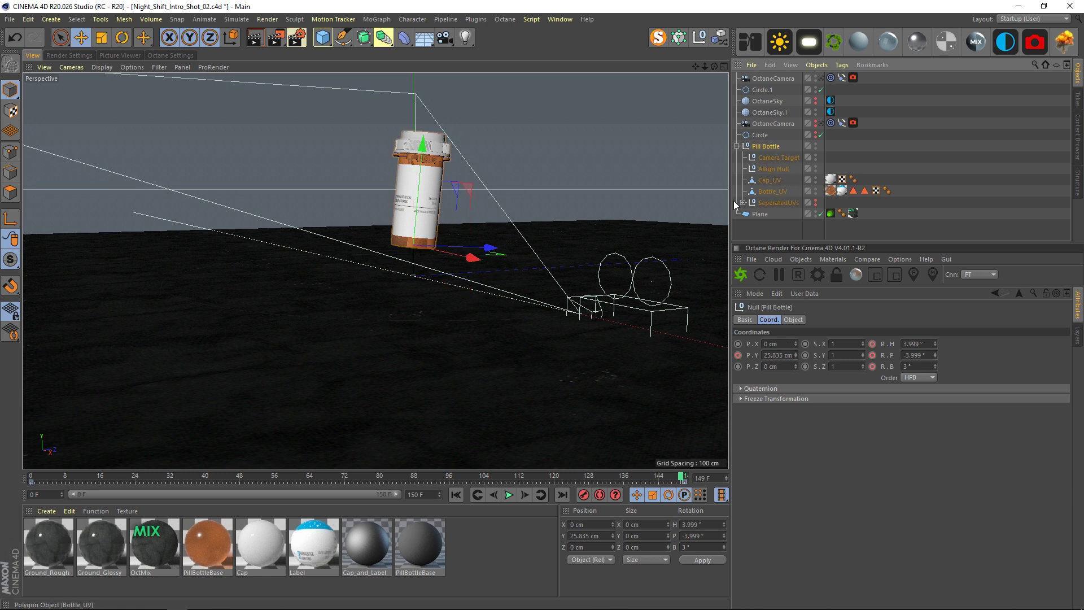
left_click(772, 155)
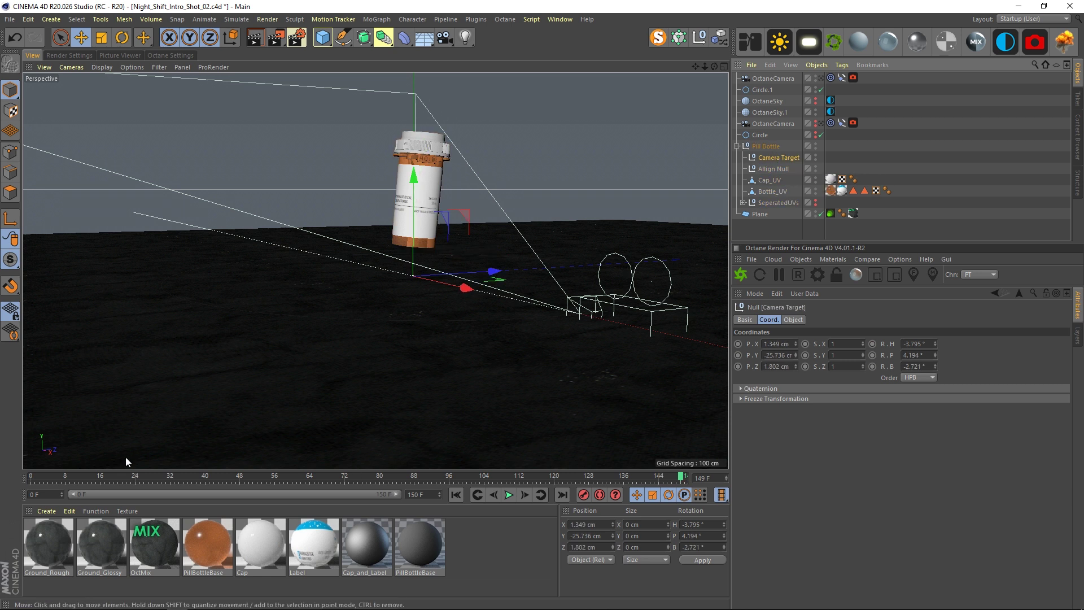
left_click_drag(670, 481, 781, 487)
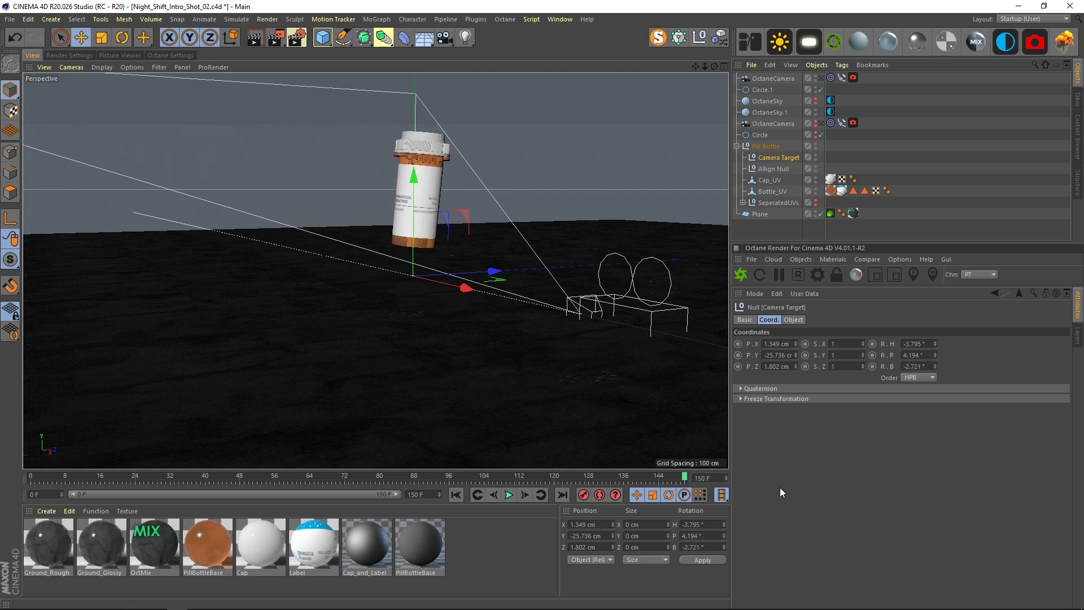
key("ctrl+z")
- Return the timeline to frame 0 and make Camera Target a child of the Pill Bottle null
left_click_drag(684, 478, 2, 455)
left_click(772, 156)
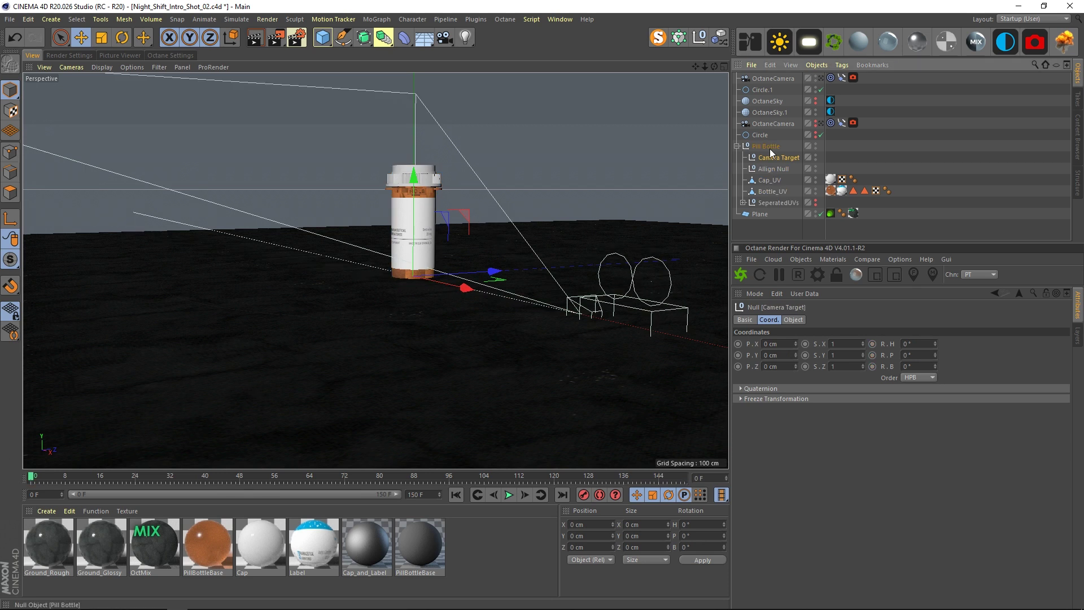
mouse_move(47, 477)
left_mouse_down()
mouse_move(595, 475)
mouse_move(107, 467)
mouse_move(571, 463)
mouse_move(181, 416)
mouse_move(427, 428)
mouse_move(16, 441)
left_mouse_up()
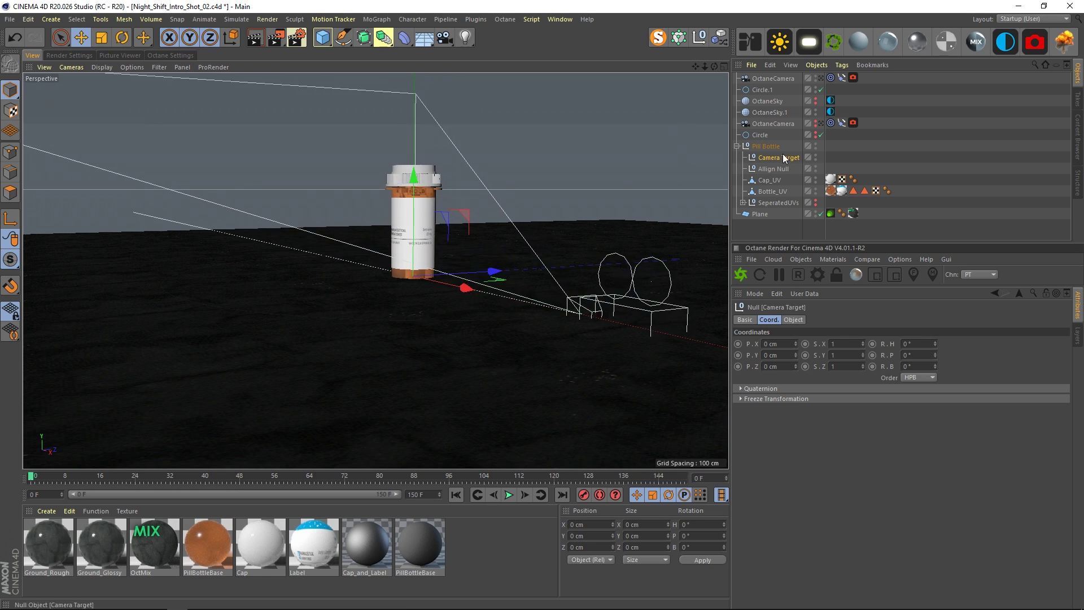
- Raise Camera Target to about 36 cm in Y at the bottle's middle, and check it over time and through the camera
left_click_drag(415, 176, 423, 119)
scroll(406, 241, "up", 2)
scroll(406, 241, "up", 3)
scroll(449, 242, "down", 4)
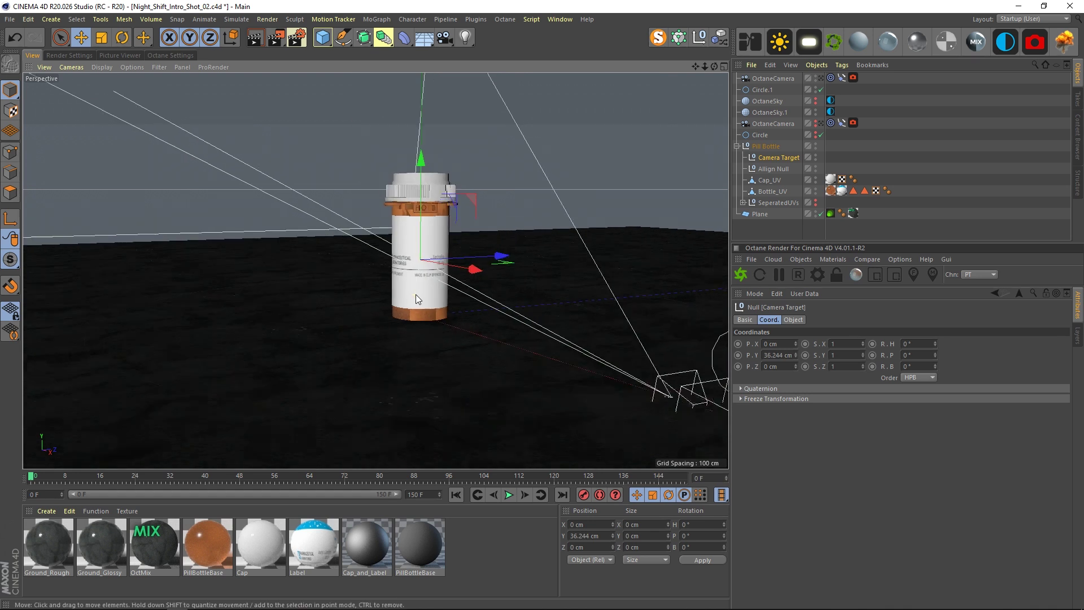
left_click_drag(43, 476, 687, 476)
left_click_drag(764, 457, 28, 477)
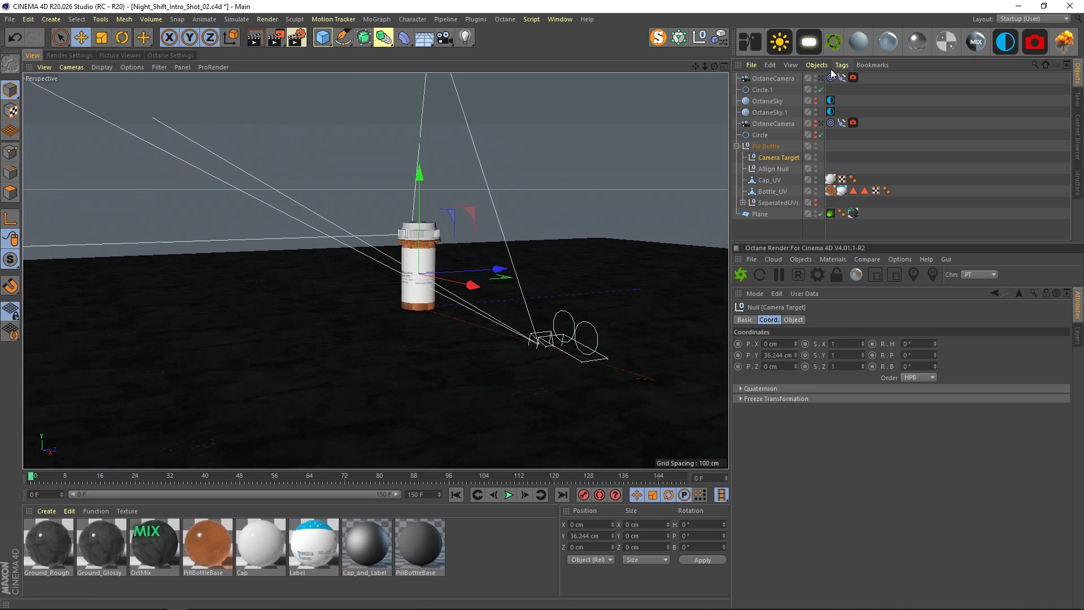
left_click(821, 78)
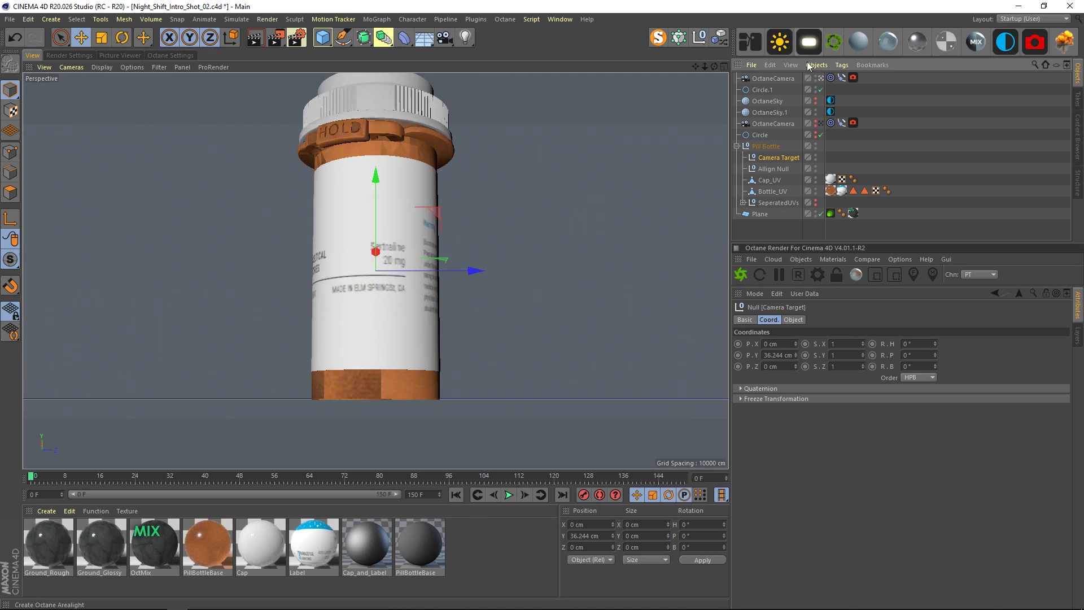
left_click(822, 78)
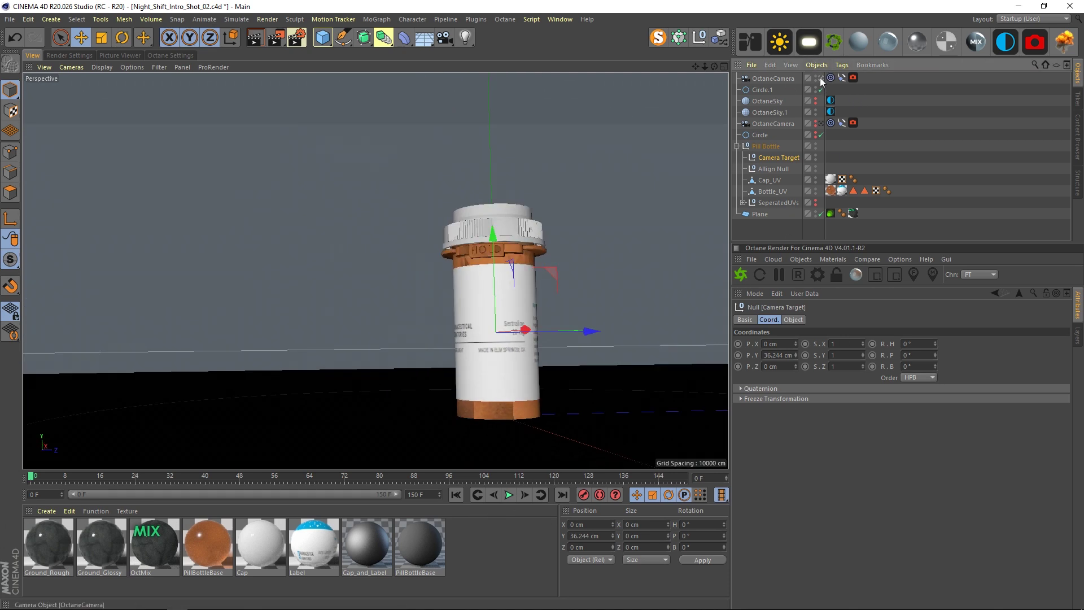
- Keyframe the new camera's Align to Spline position at 0% on frame 0 and 42% on frame 150
left_click(842, 77)
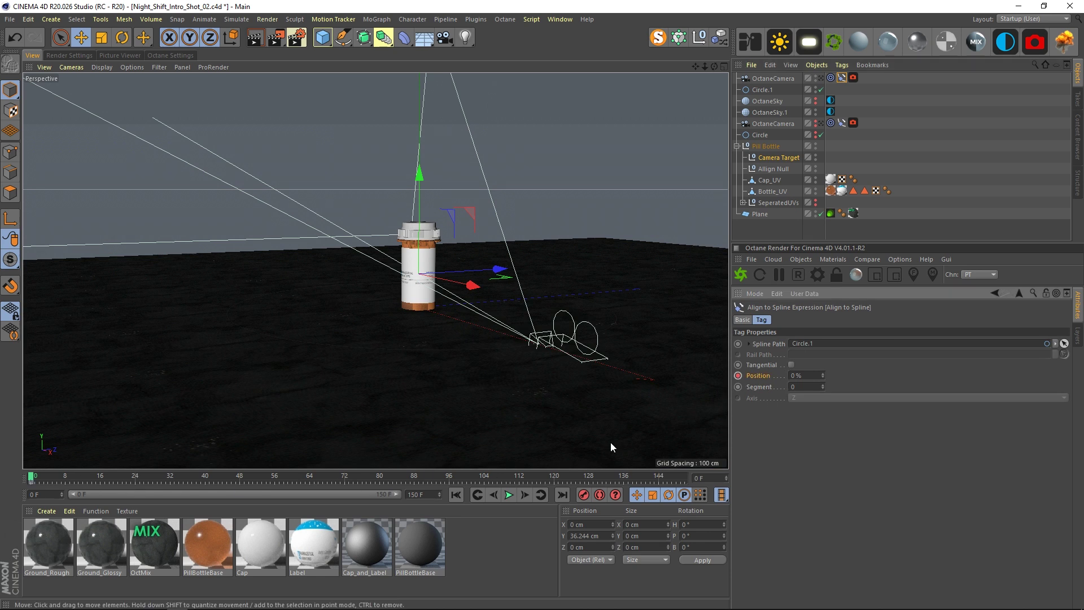
left_click_drag(427, 476, 714, 476)
mouse_move(823, 375)
left_mouse_down()
mouse_move(823, 349)
mouse_move(811, 383)
left_mouse_up()
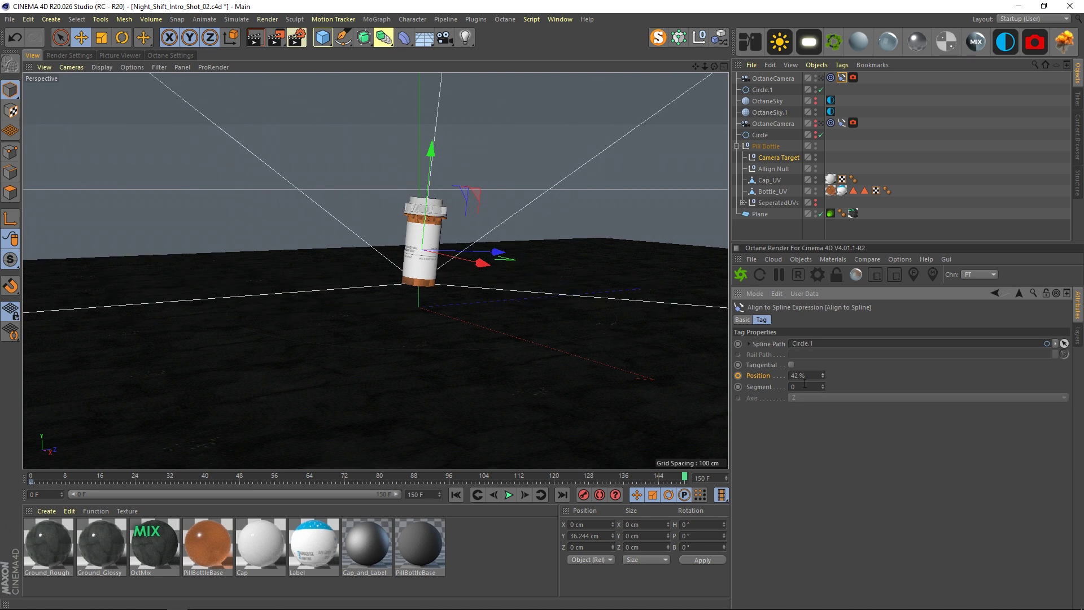
left_click(739, 375)
left_click_drag(639, 477, 16, 470)
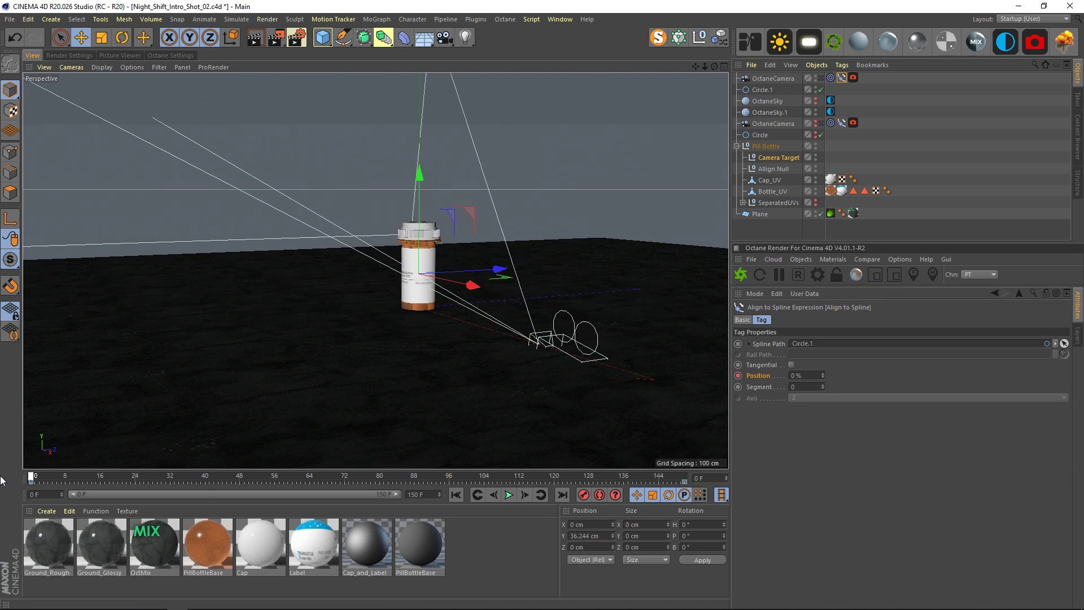
- Play the orbit animation through the new OctaneCamera, rewind to the first frame, and leave the camera view
left_click(821, 79)
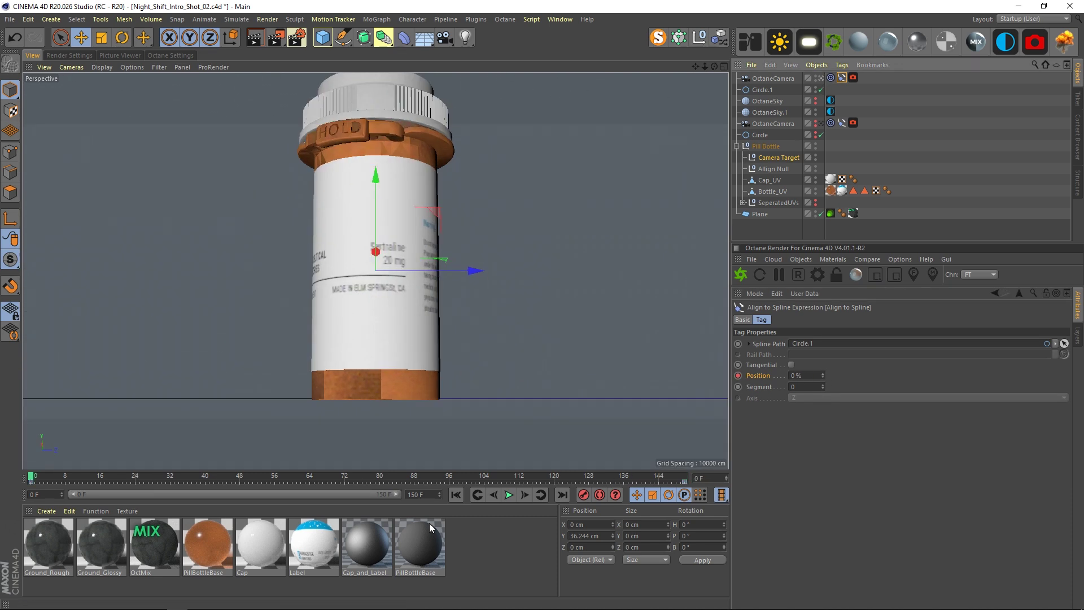
left_click(509, 496)
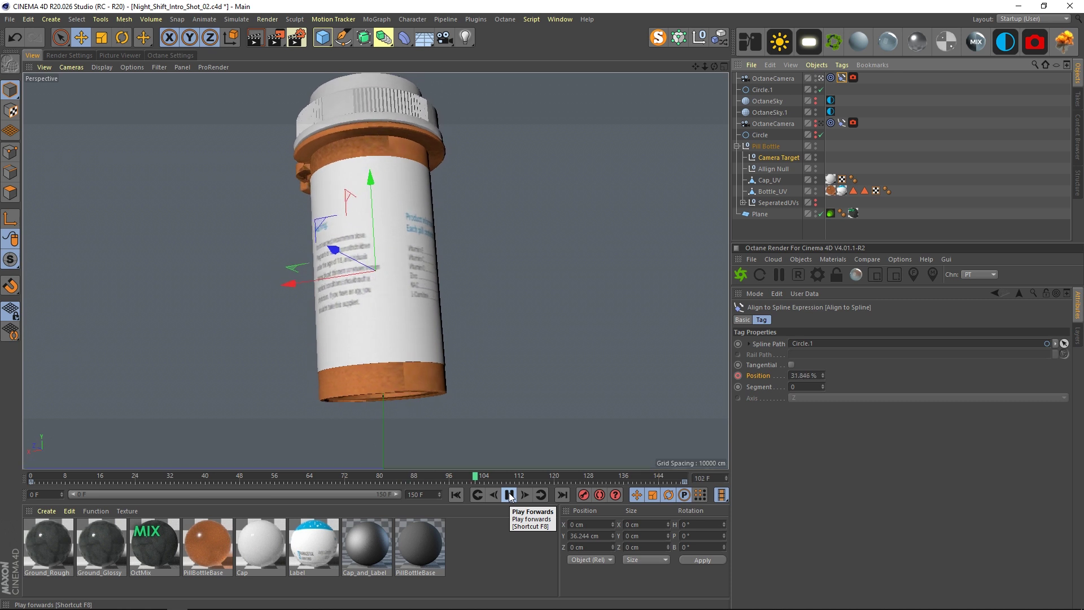
left_click(509, 494)
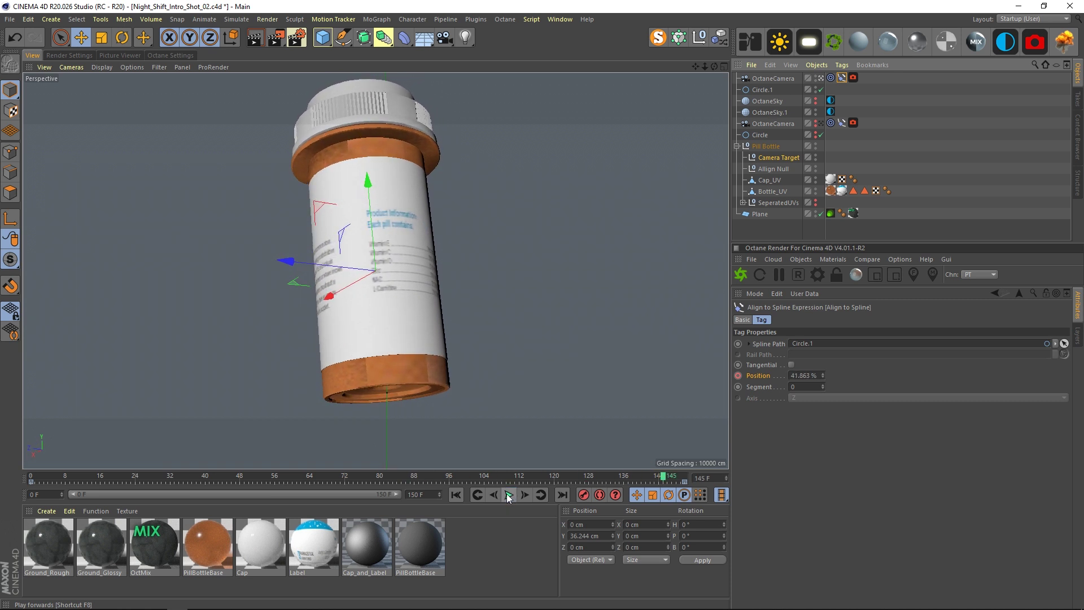
left_click(456, 495)
left_click(822, 77)
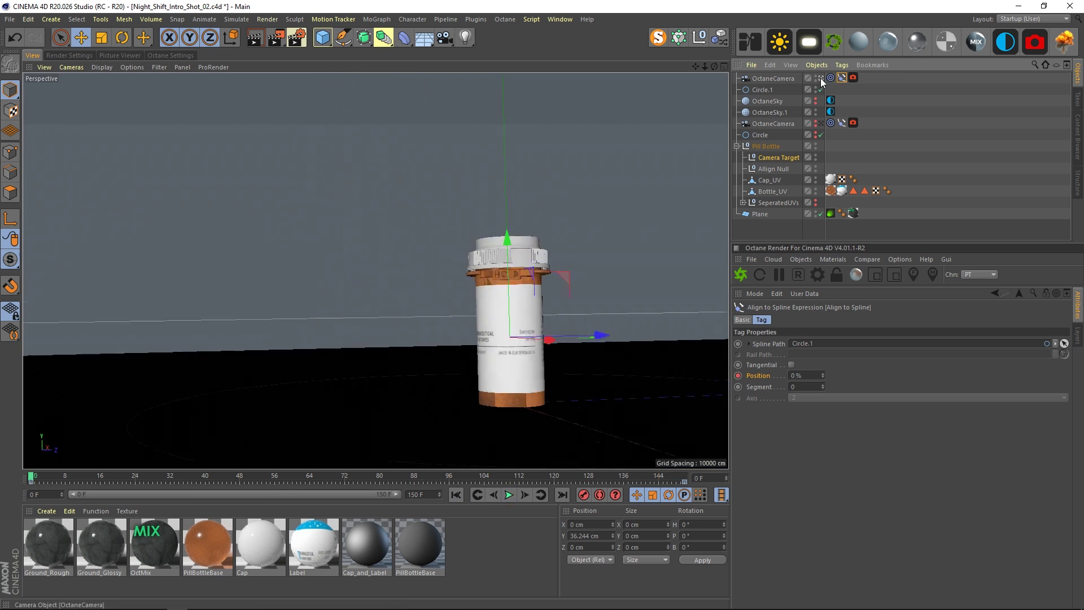
- Raise the Circle.1 spline to about 9.7 cm in Y so the camera path sits above the ground plane
left_click(762, 89)
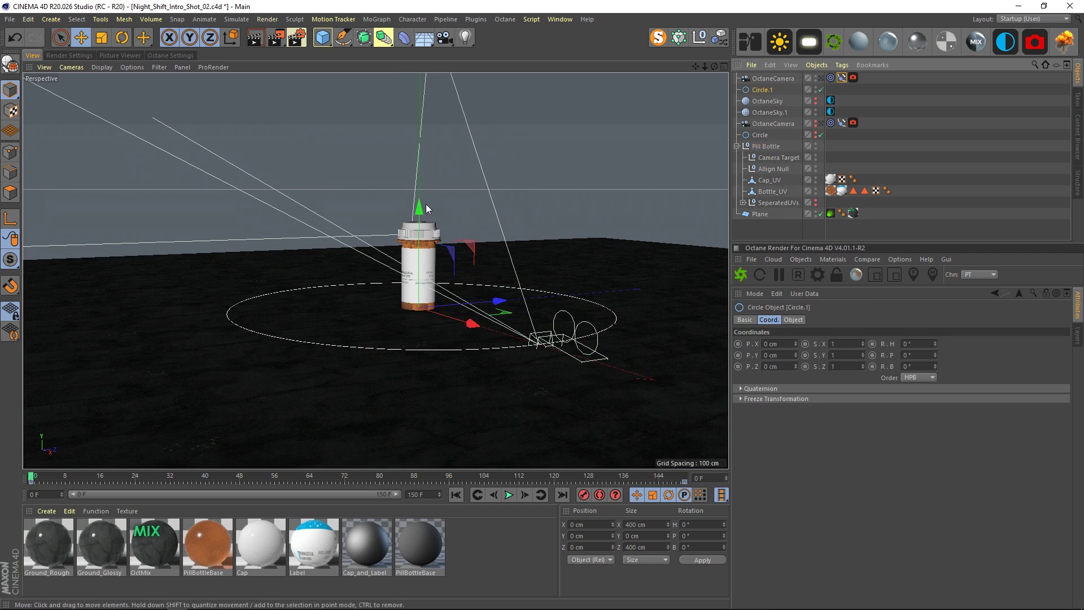
left_click_drag(418, 210, 422, 212)
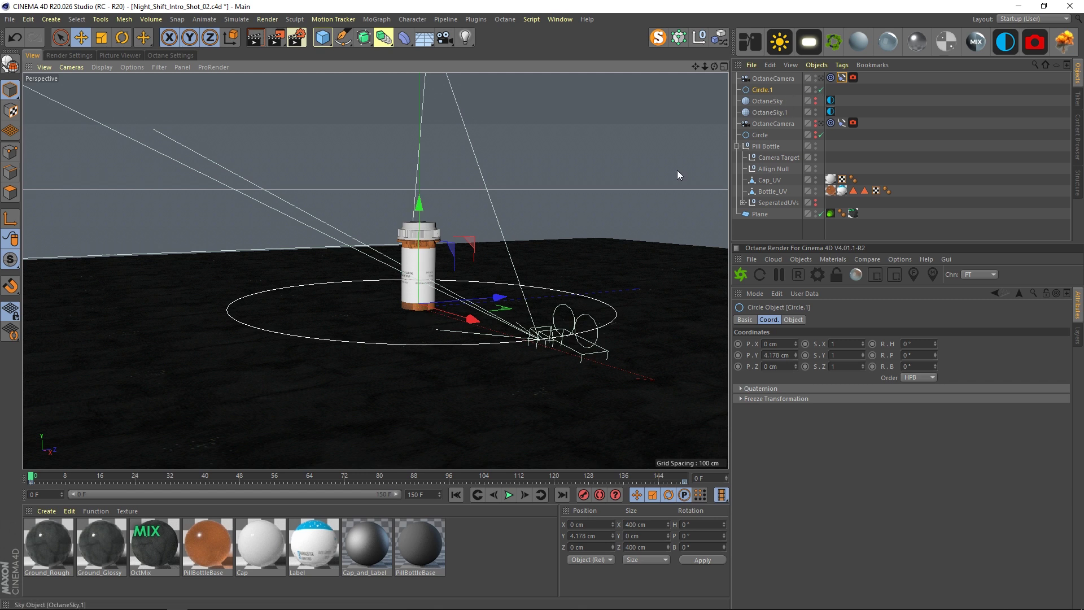
left_click_drag(419, 205, 368, 202)
- Preview the raised camera path through the OctaneCamera, rewind to frame 0, and view the whole setup from outside
left_click(822, 78)
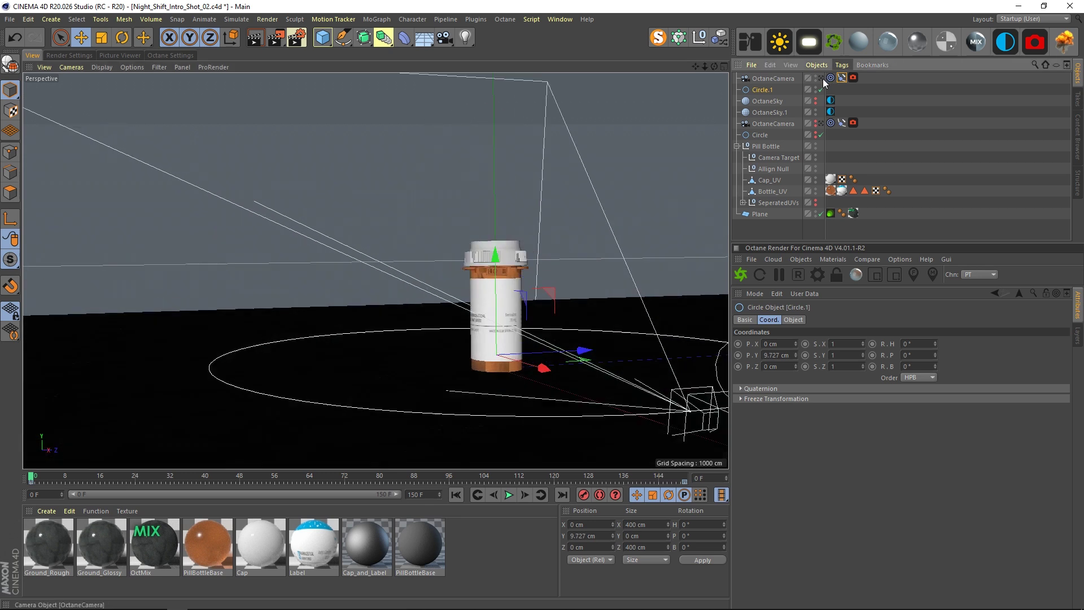
left_click(509, 494)
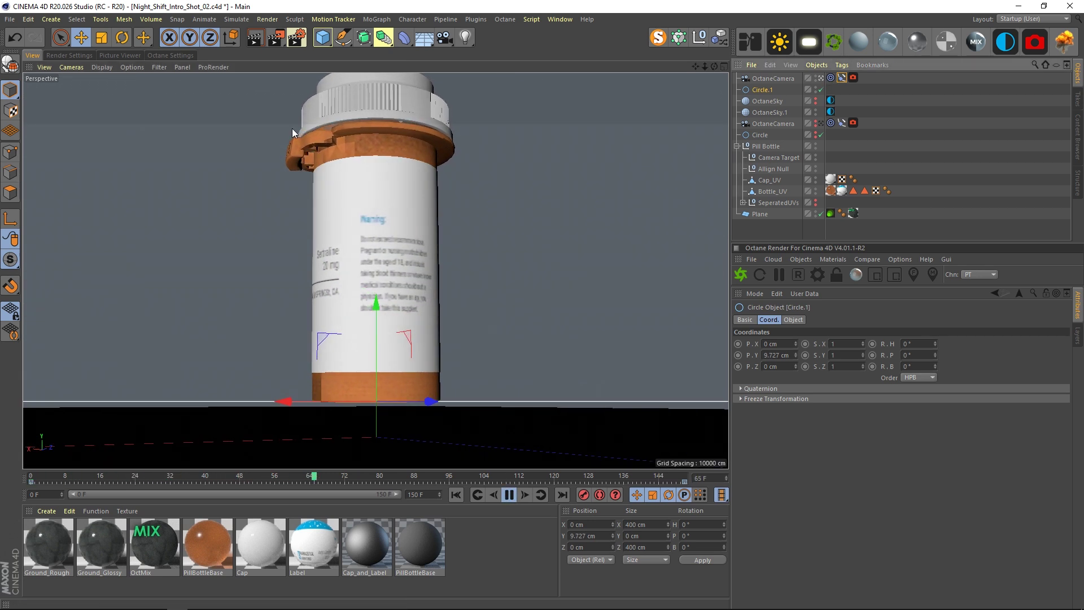
left_click(509, 496)
left_click(482, 494)
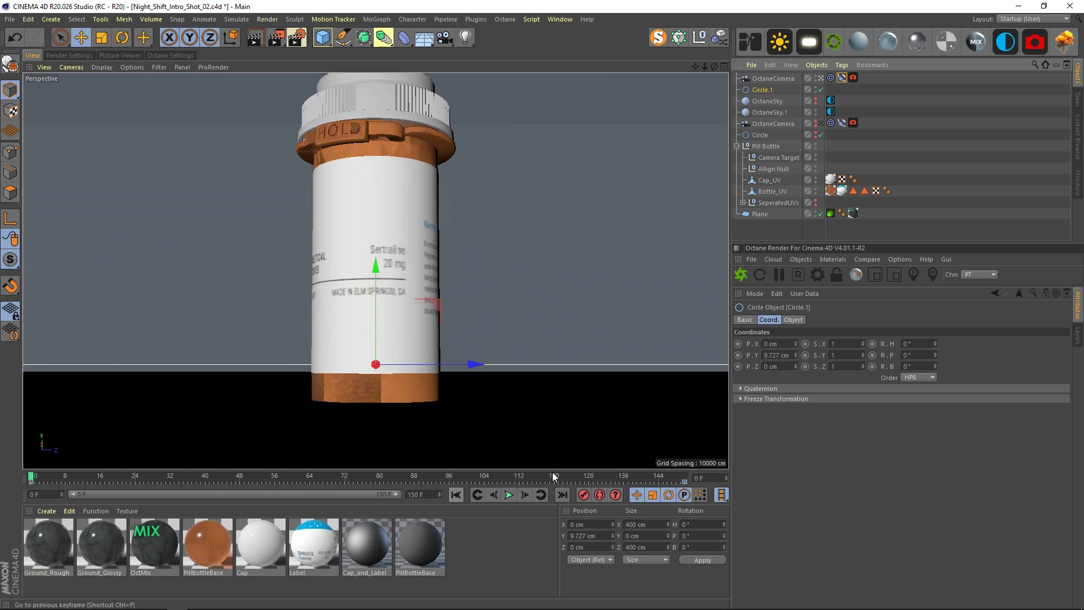
left_click(821, 78)
left_click_drag(499, 344, 494, 380, "alt")
right_click_drag(494, 380, 436, 314, "alt")
middle_click_drag(435, 314, 477, 330, "alt")
left_click_drag(479, 309, 515, 295, "alt")
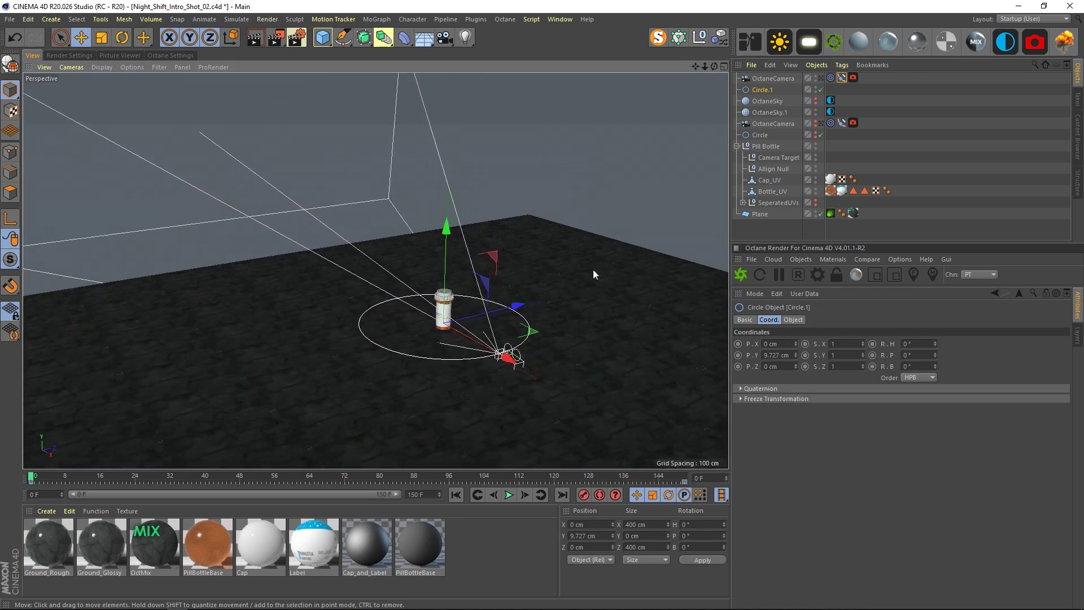
- Select OctaneSky.1 to view its settings, collapse the Pill Bottle hierarchy, and clear the selection
left_click(831, 111)
left_click(763, 113)
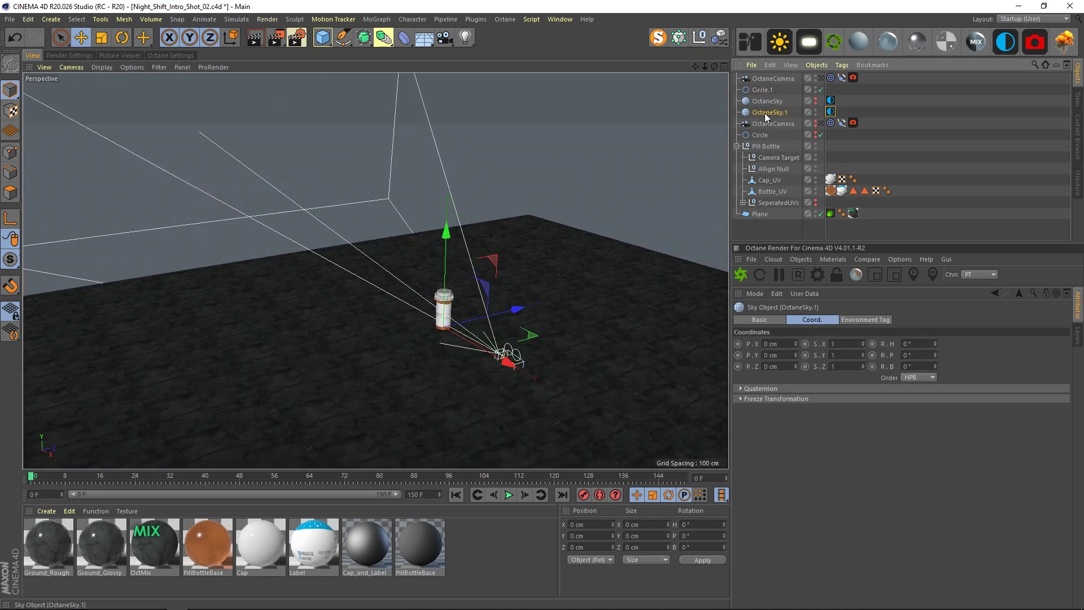
left_click(737, 146)
left_click(781, 174)
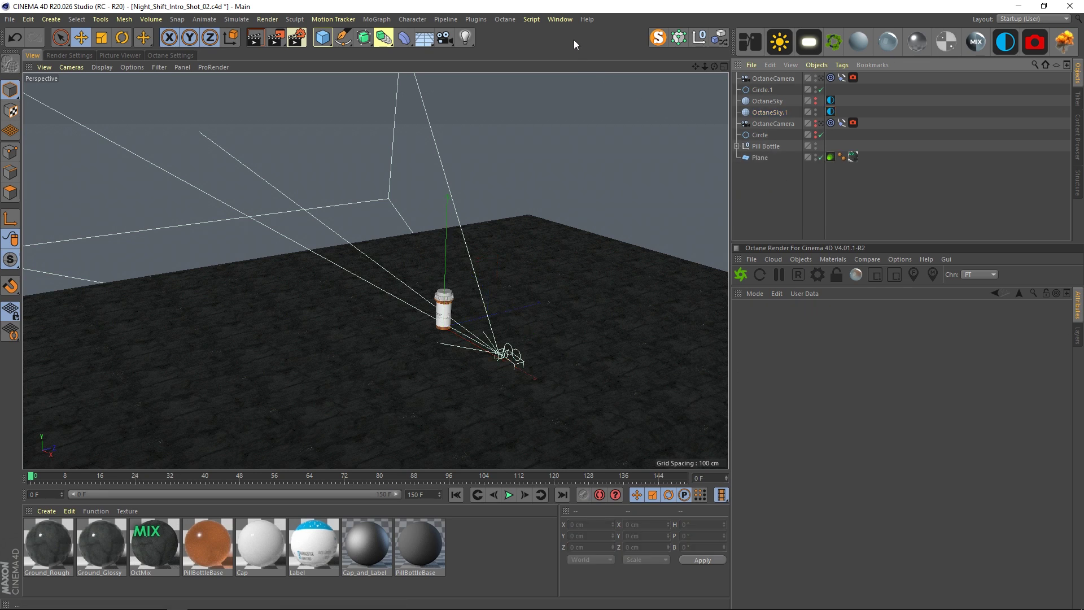
- Switch to the Night_Shift_Intro_Shot_03.c4d project
left_click(567, 21)
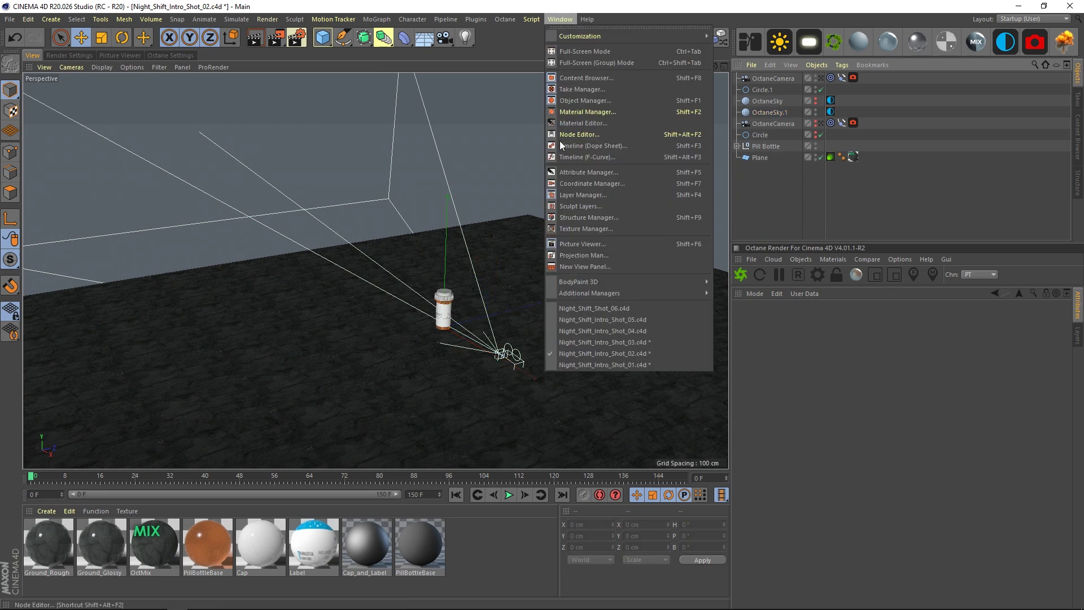
left_click(593, 342)
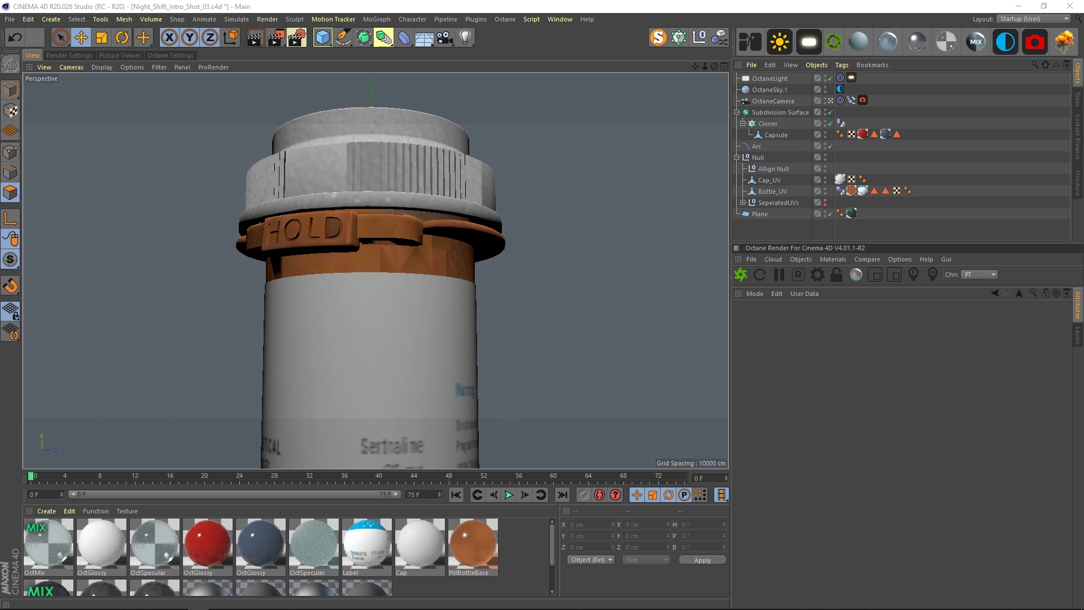
mouse_move(999, 608)
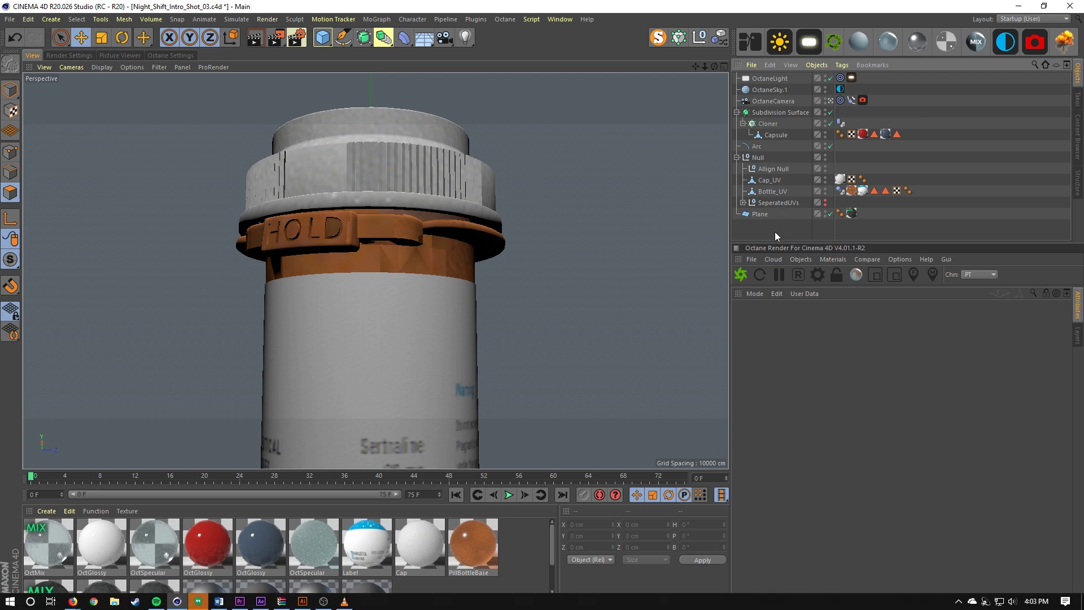
key("super+d")
key("super+d")
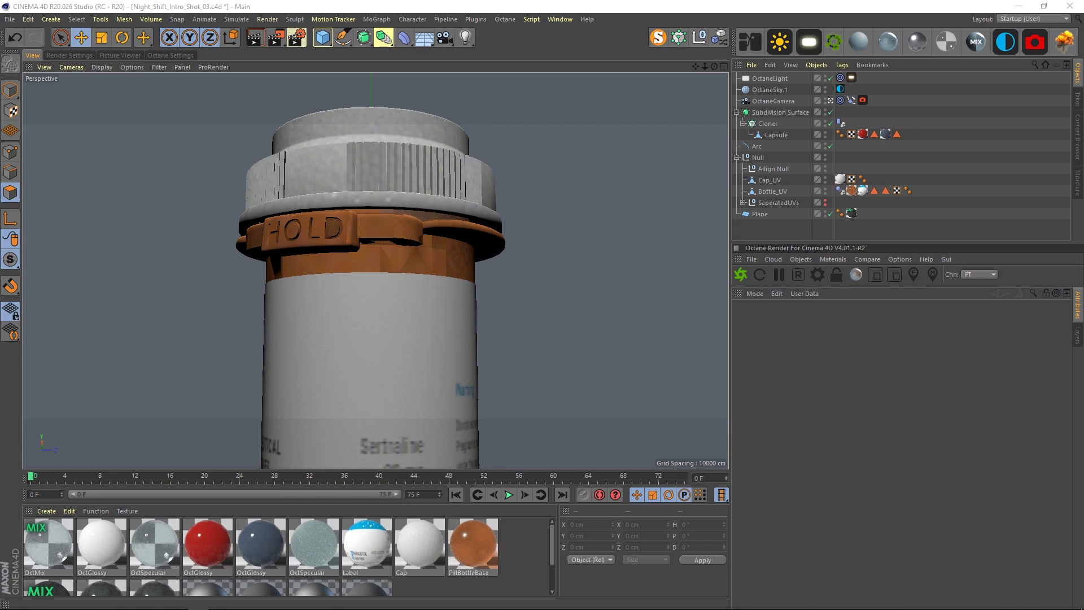
left_click(857, 398)
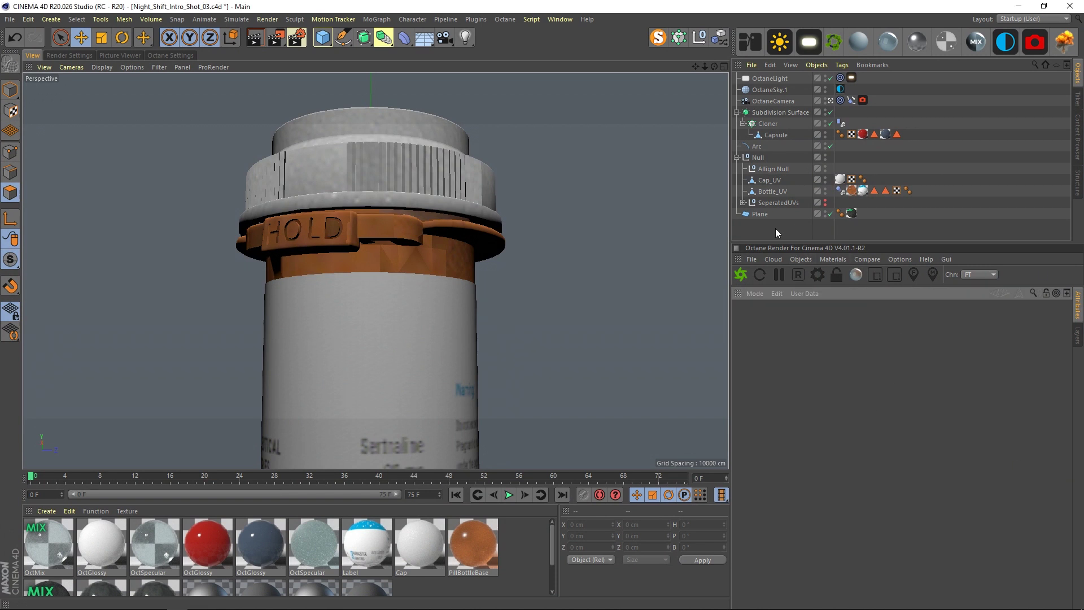
- Leave the OctaneCamera view, collapse the Subdivision Surface and Null hierarchies, and view the bottle and camera from outside
left_click(833, 100)
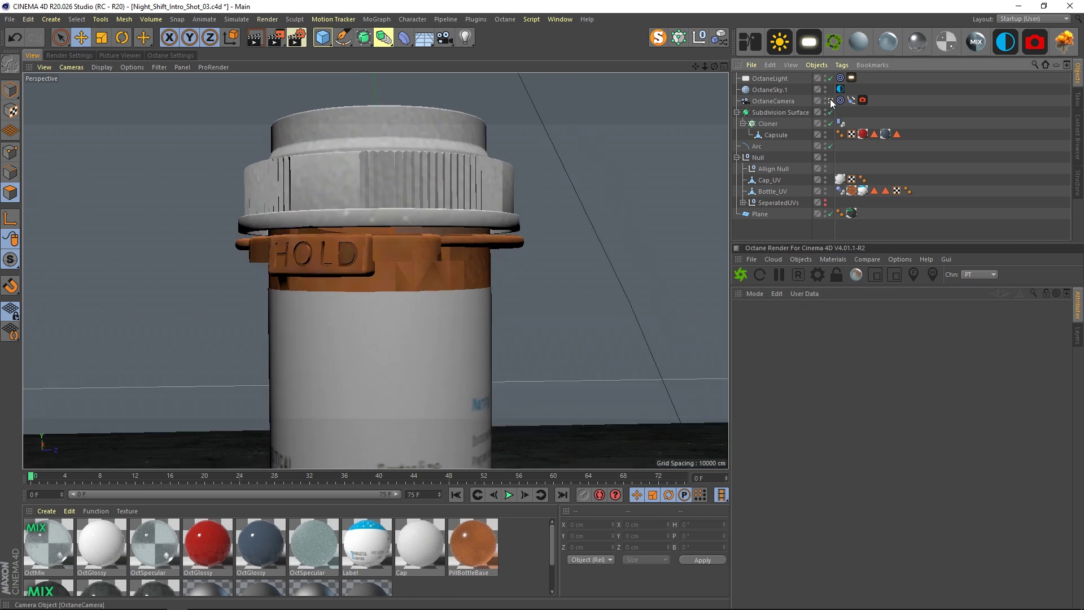
left_click(737, 115)
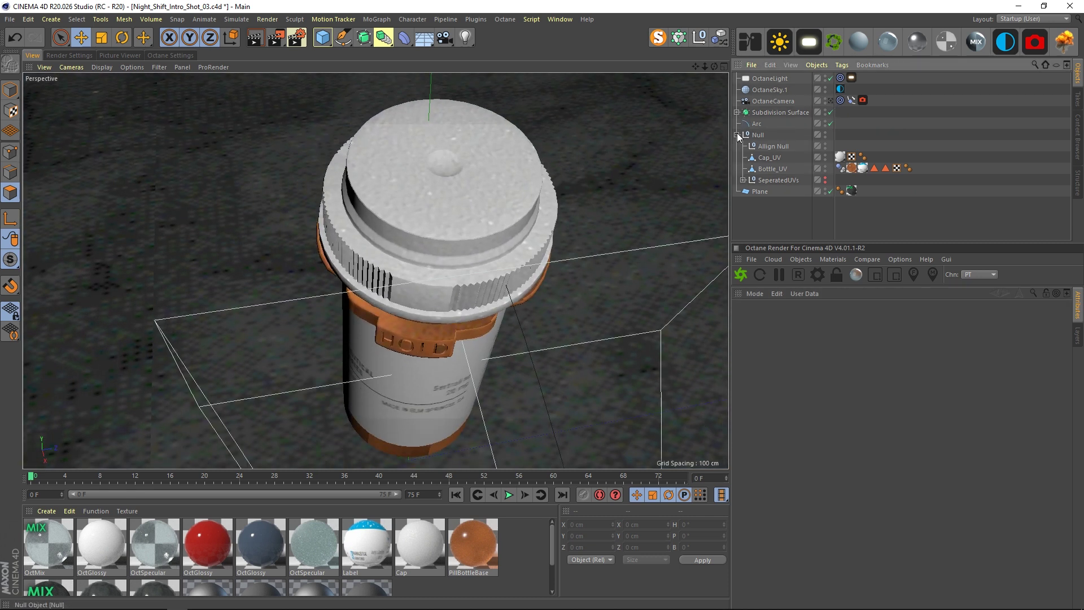
left_click(737, 134)
left_click_drag(475, 296, 414, 279, "alt")
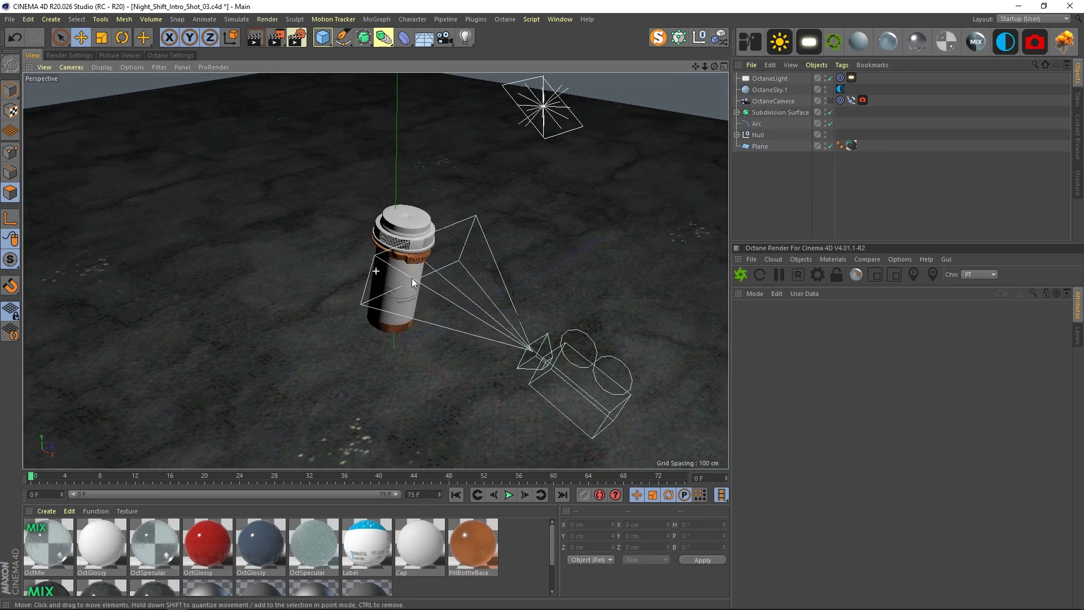
- Select the Arc spline, hide cameras in the viewport, and examine the camera path and the arc's object properties
left_click(486, 263)
scroll(486, 264, "up", 3)
left_click(757, 123)
scroll(454, 244, "up", 4)
left_click_drag(453, 244, 294, 266, "alt")
left_click(137, 67)
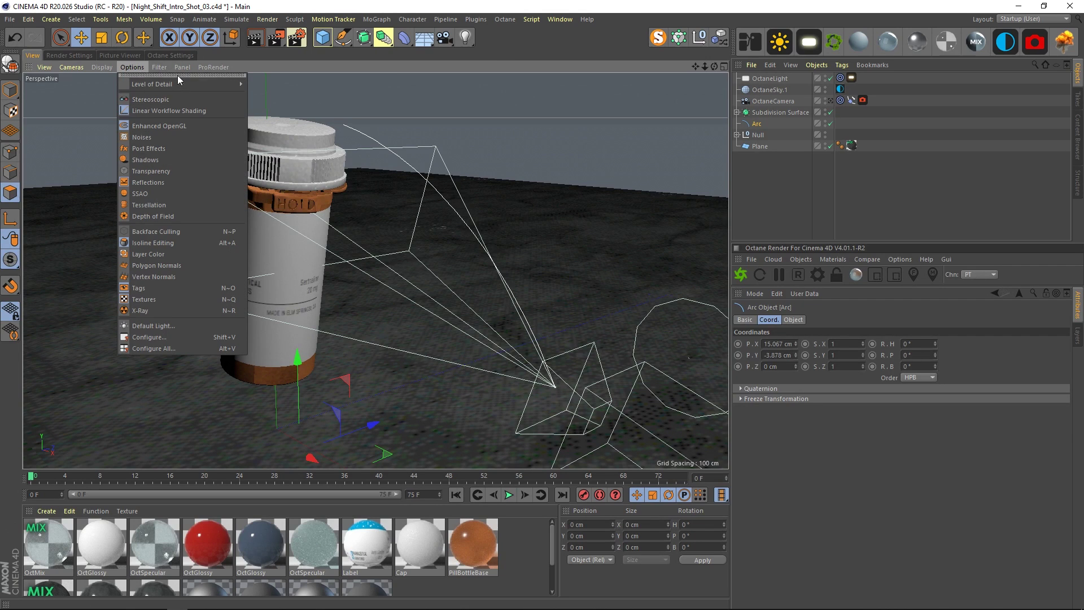
mouse_move(159, 68)
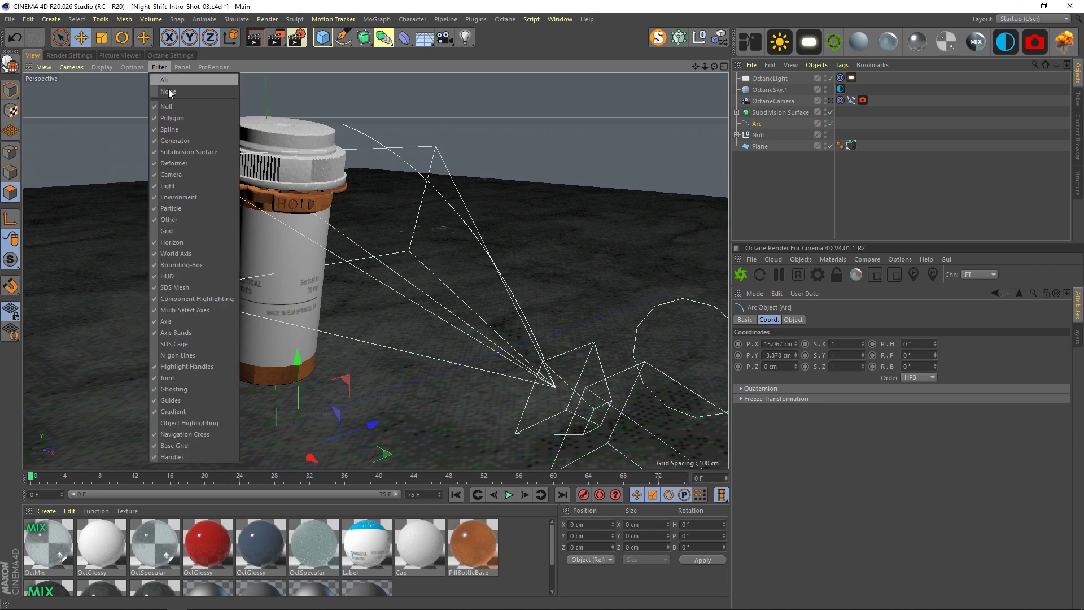
left_click(179, 179)
left_click_drag(399, 278, 334, 191, "alt")
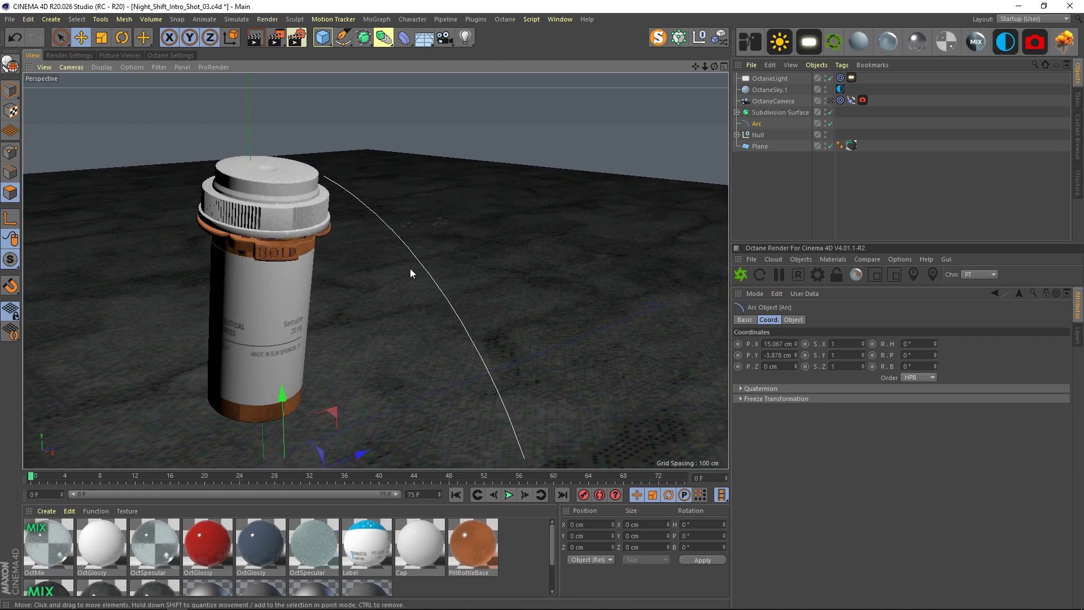
left_click_drag(502, 392, 516, 378, "alt")
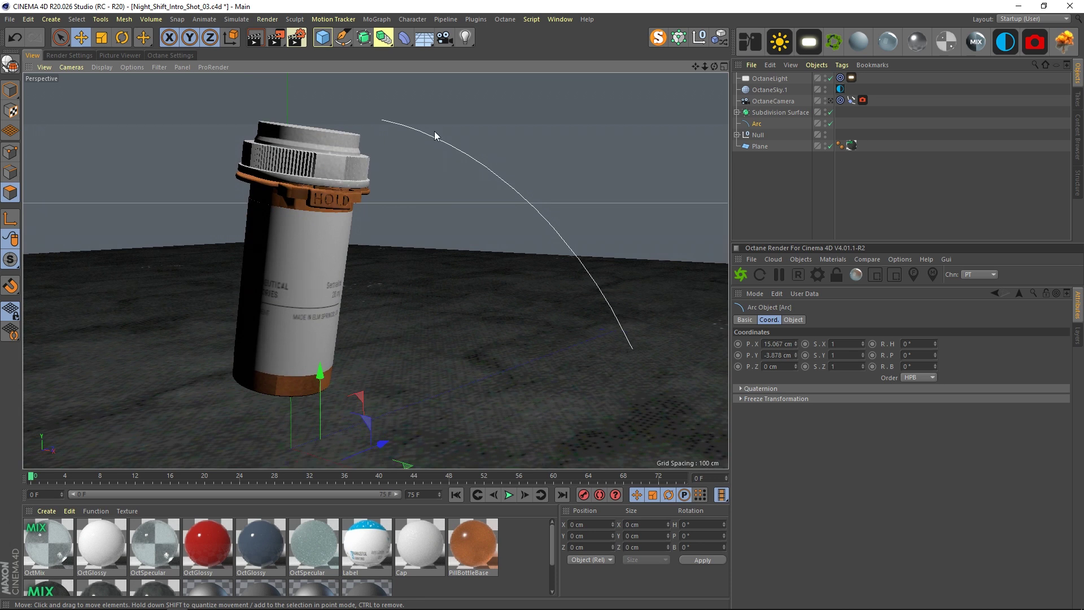
left_click(793, 319)
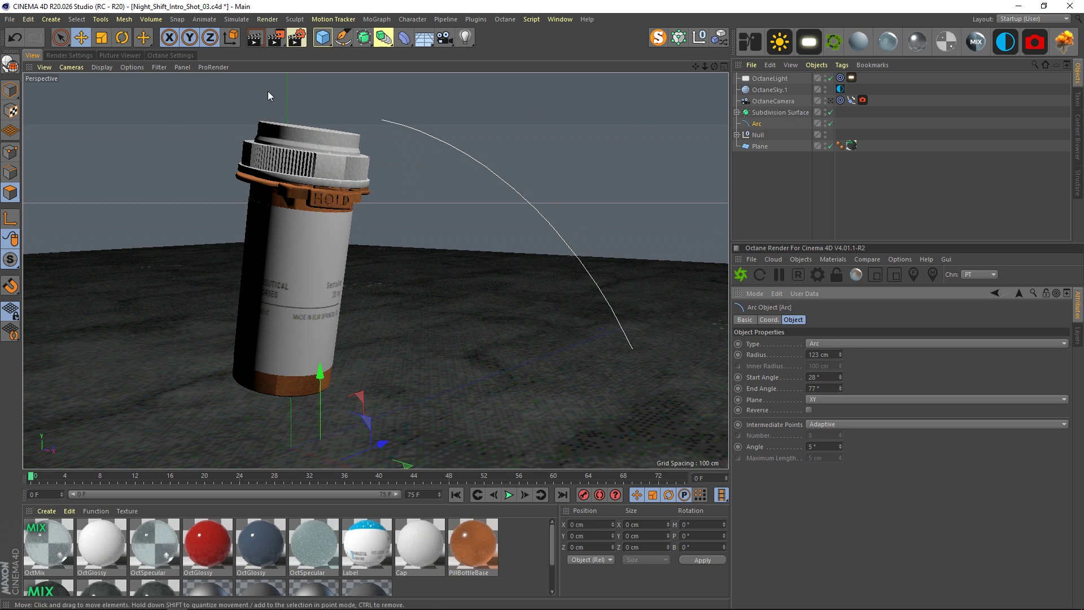
- Show cameras in the viewport again, scrub to about frame 37 to check the motion along the arc, and return to frame 0
left_click(133, 67)
mouse_move(168, 73)
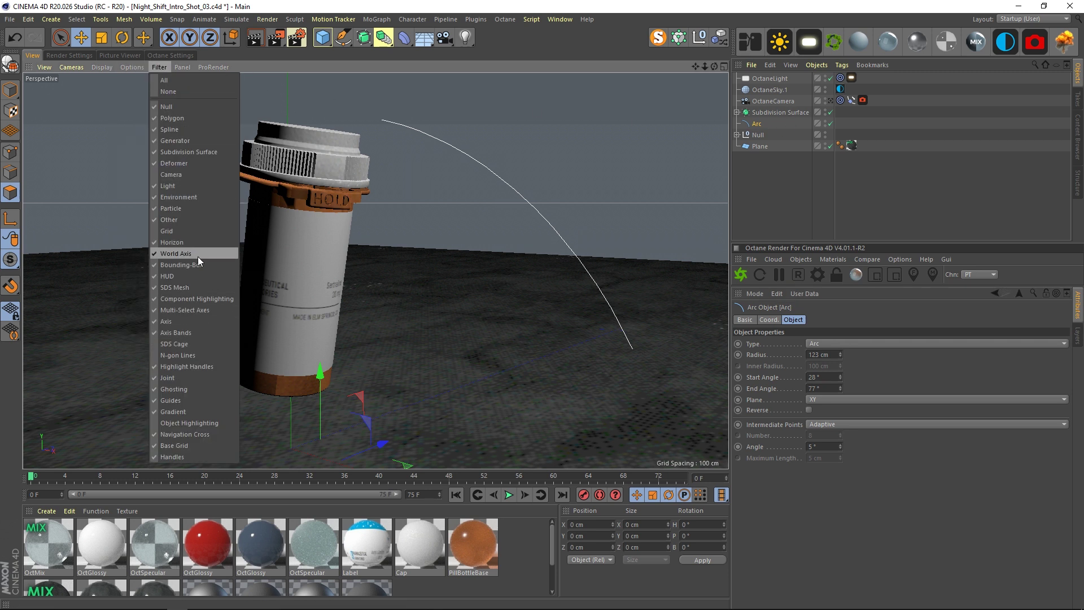
left_click(189, 183)
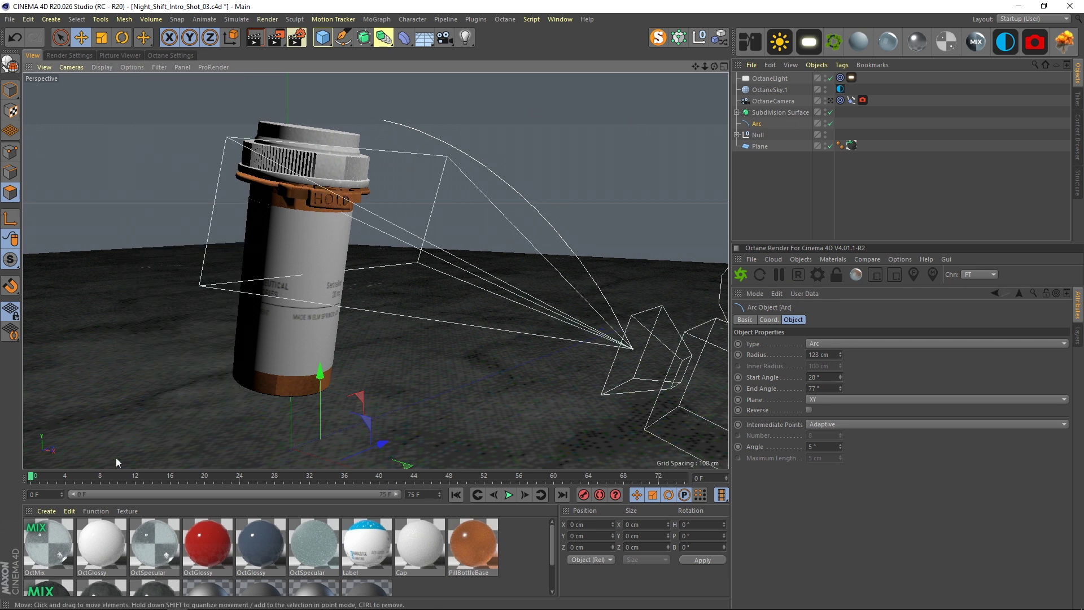
left_click_drag(36, 473, 362, 477)
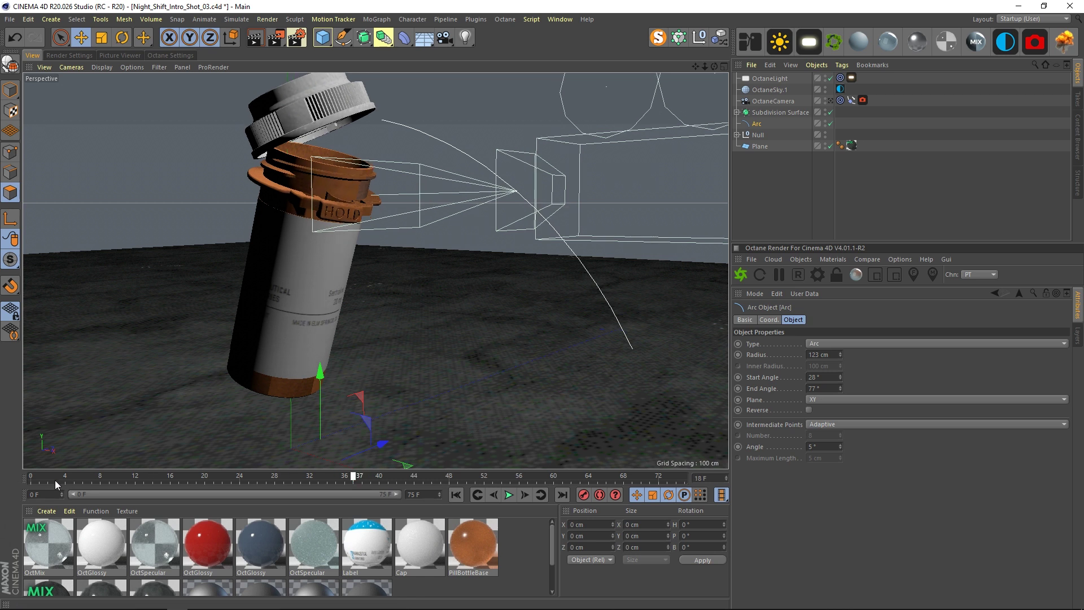
left_click(32, 478)
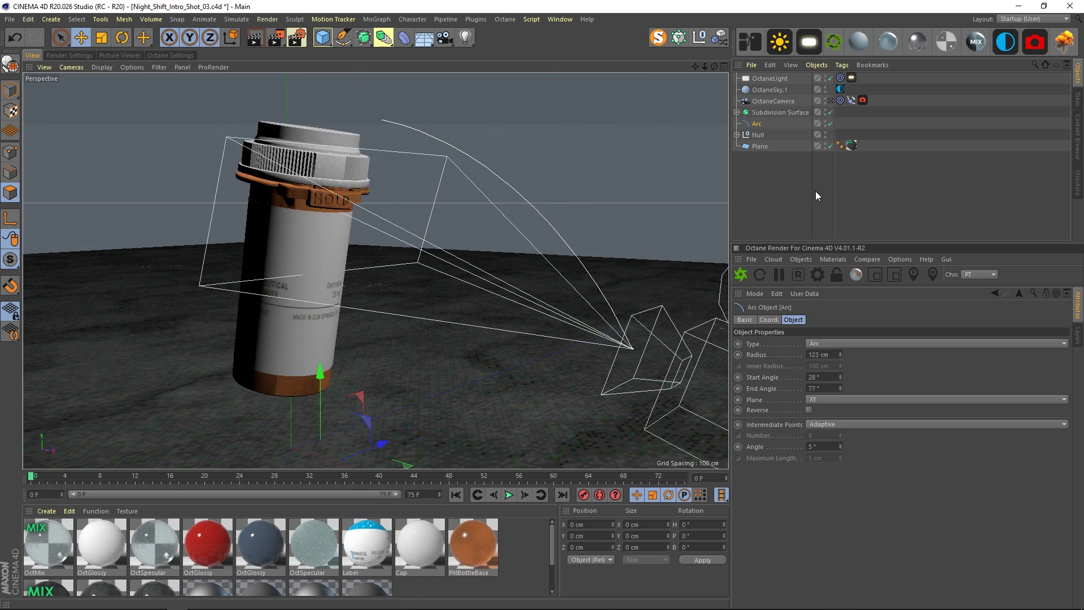
- Inspect the Allign Null inside the Null hierarchy at frame 58, and clear the selection
left_click(793, 196)
left_click(758, 134)
left_click(737, 135)
left_click(781, 146)
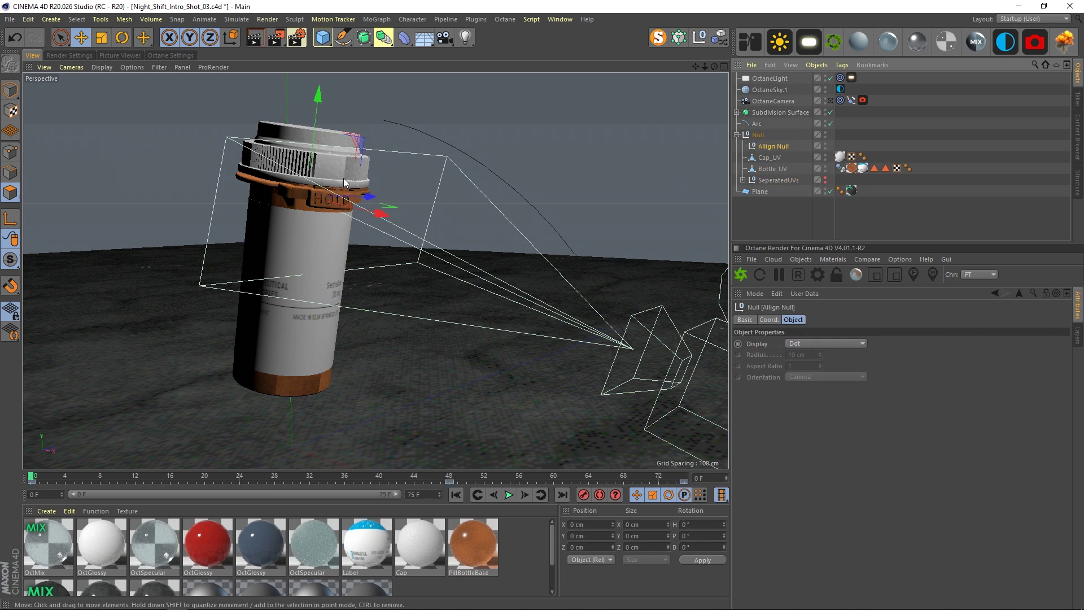
left_click(536, 477)
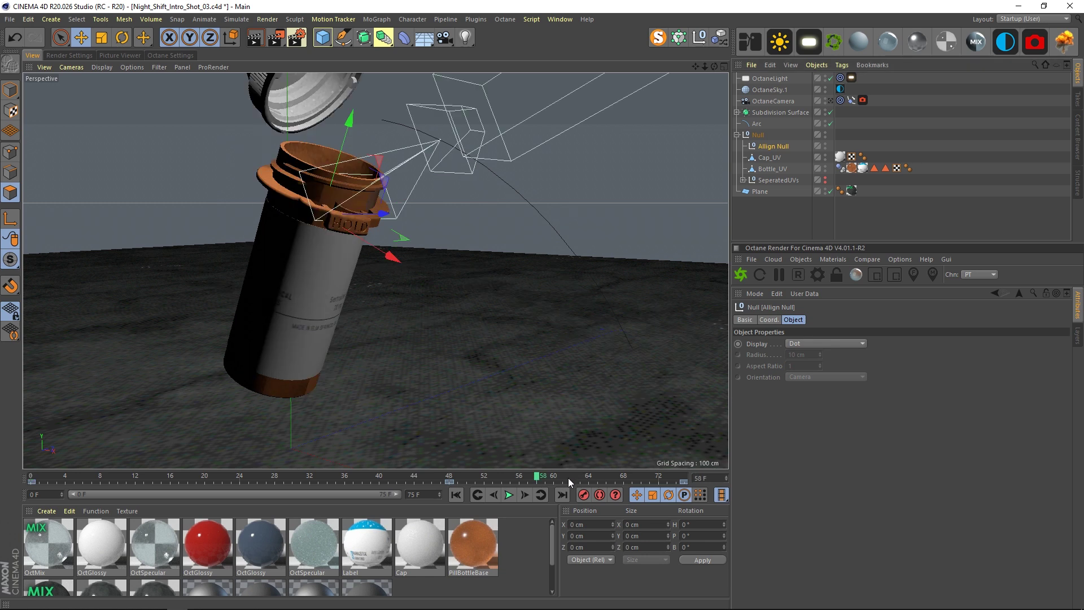
left_click(788, 202)
- View the bottle and camera from outside, rewind to frame 0, and play the animation up to frame 12
left_click_drag(395, 263, 378, 276, "alt")
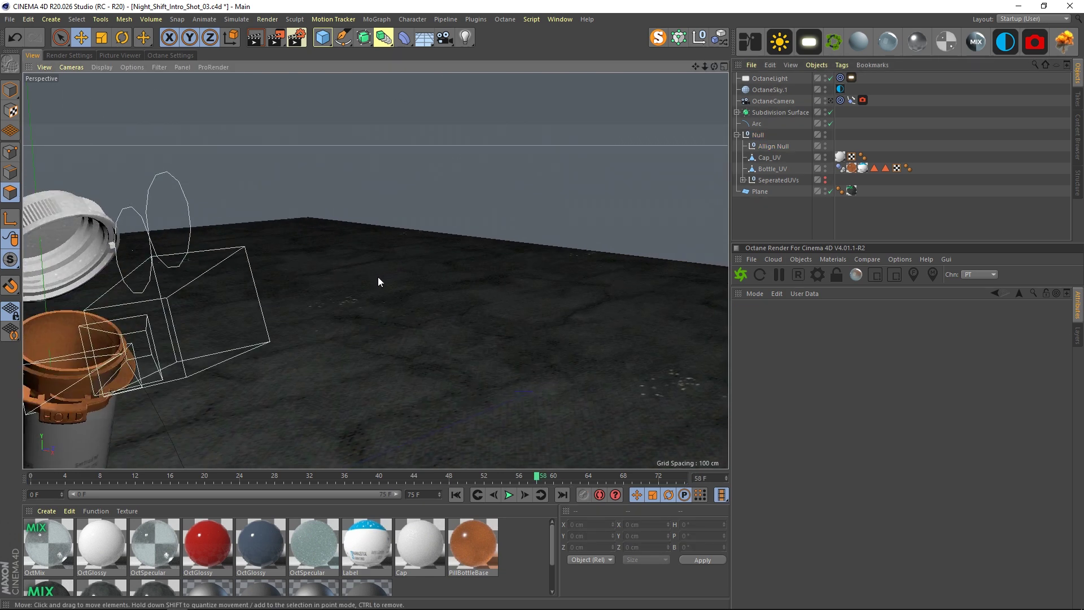
middle_click_drag(257, 299, 344, 270, "alt")
right_click_drag(355, 273, 346, 278, "alt")
left_click_drag(346, 278, 356, 333, "alt")
left_click_drag(533, 477, 9, 478)
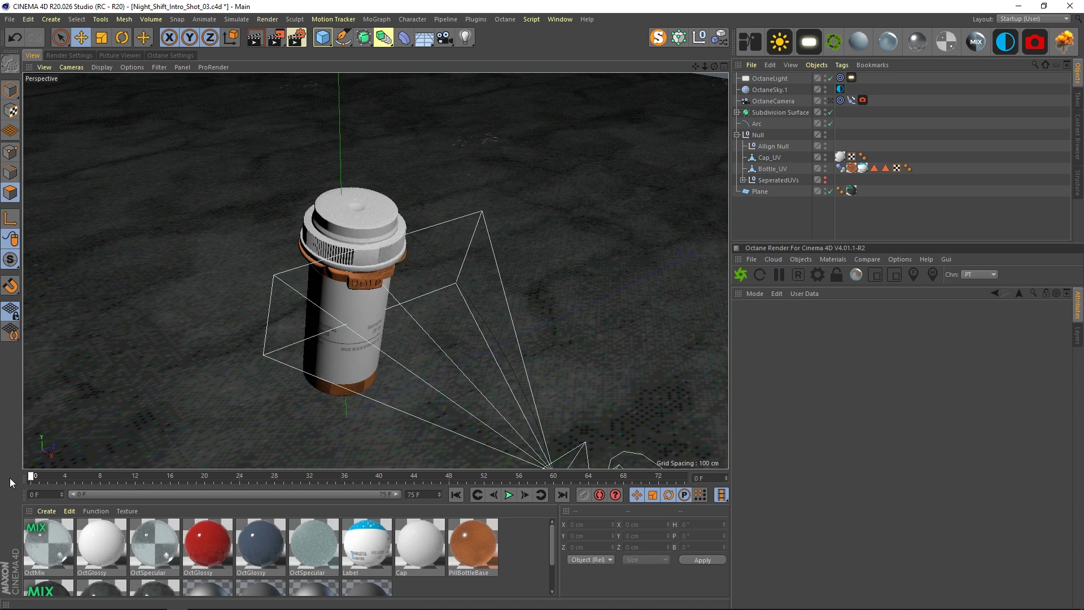
left_click(509, 496)
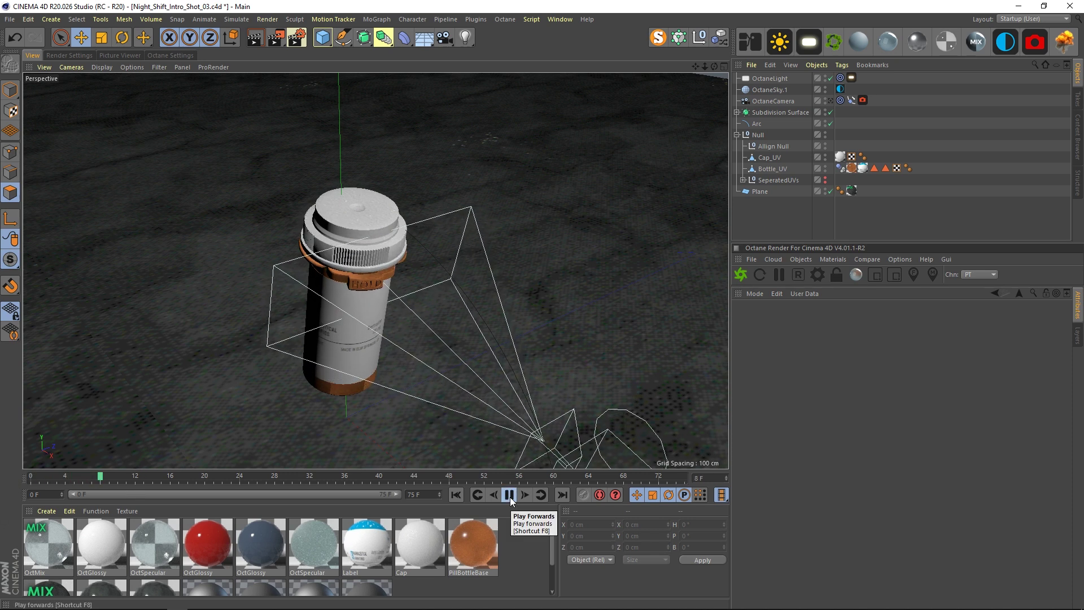
left_click(510, 497)
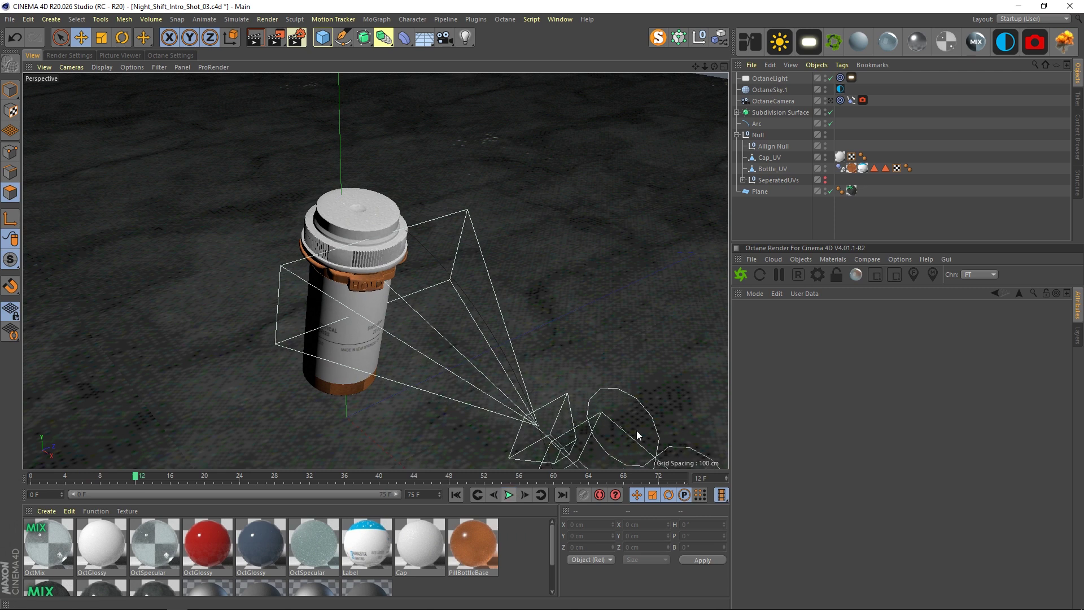
- Hide the Subdivision Surface object and replay the animation from the start, viewing the bottle and camera from outside
left_click(765, 112)
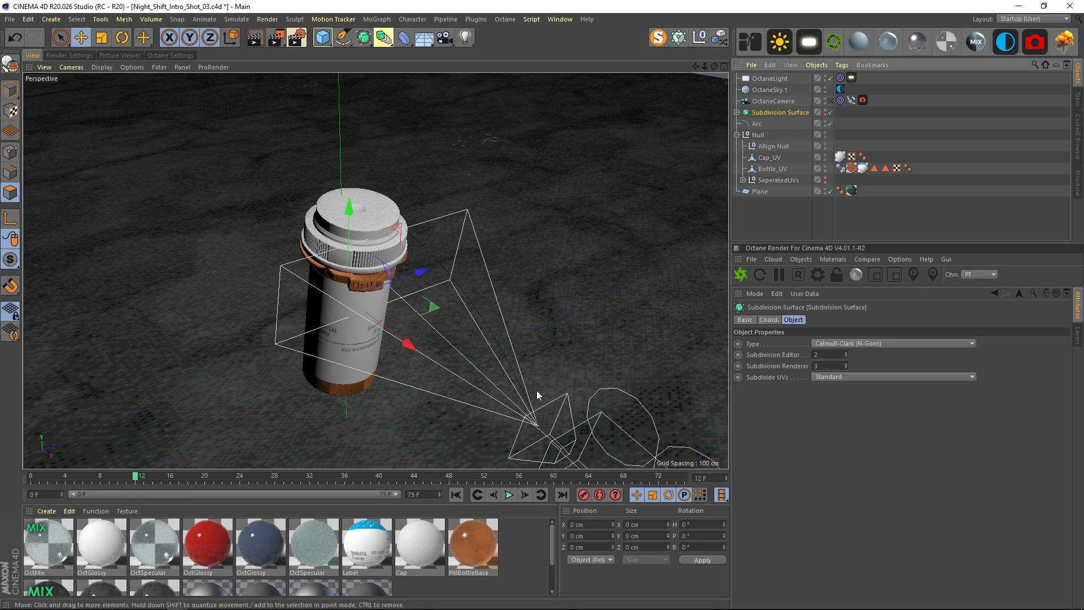
left_click(509, 495)
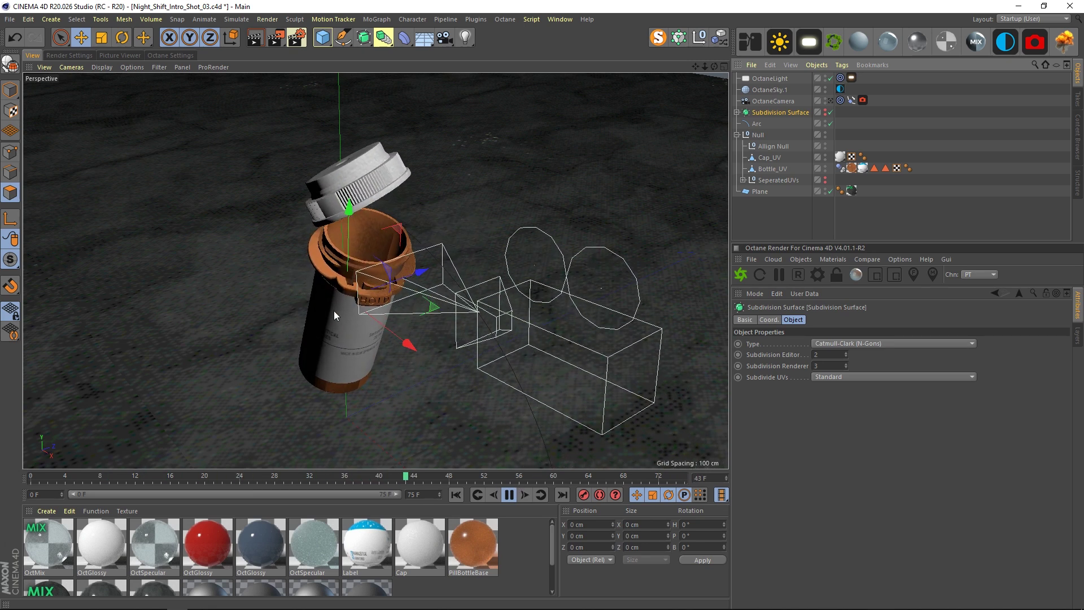
left_click(509, 497)
left_click_drag(555, 479, 14, 462)
key("F8")
left_click_drag(344, 331, 460, 242, "alt")
right_click_drag(379, 396, 445, 375, "alt")
left_click_drag(445, 375, 399, 335, "alt")
middle_click_drag(398, 335, 402, 358, "alt")
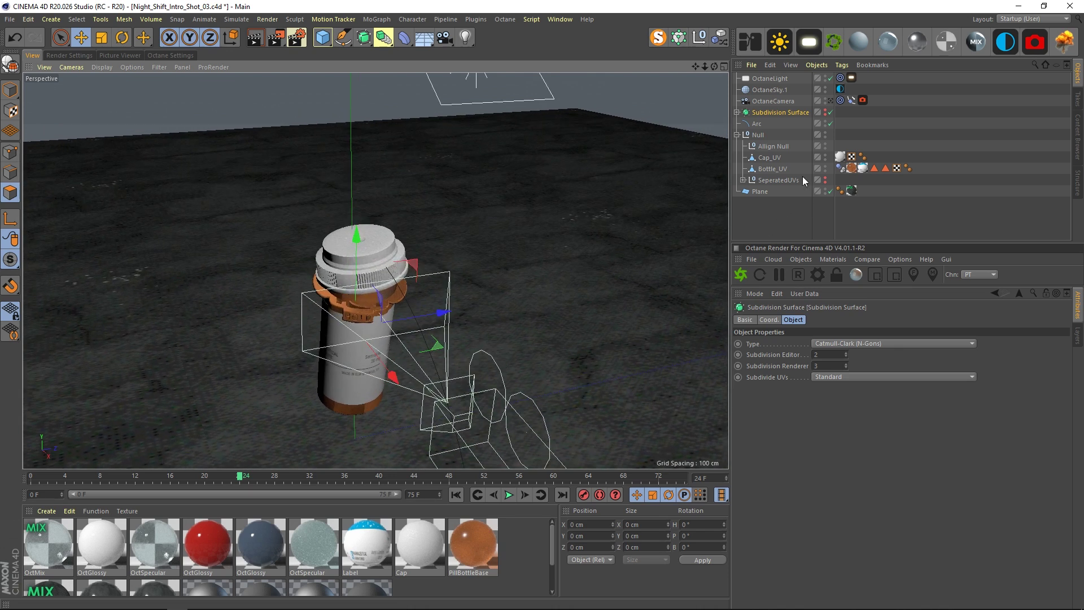
- Check the objects inside the Subdivision Surface, collapse it, clear the selection, and scrub to frame 46
left_click(737, 113)
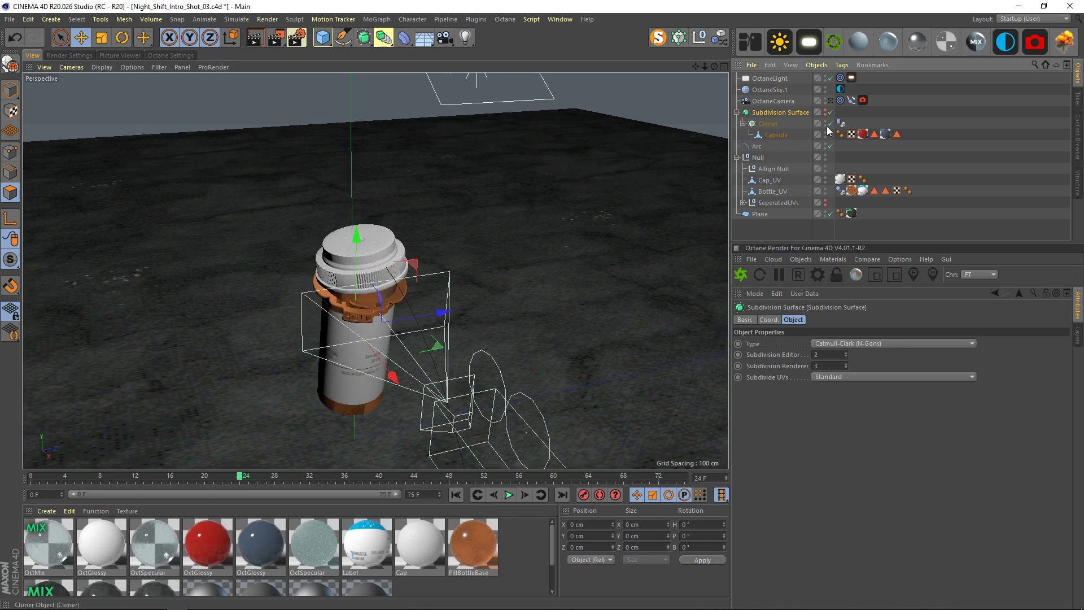
left_click(737, 112)
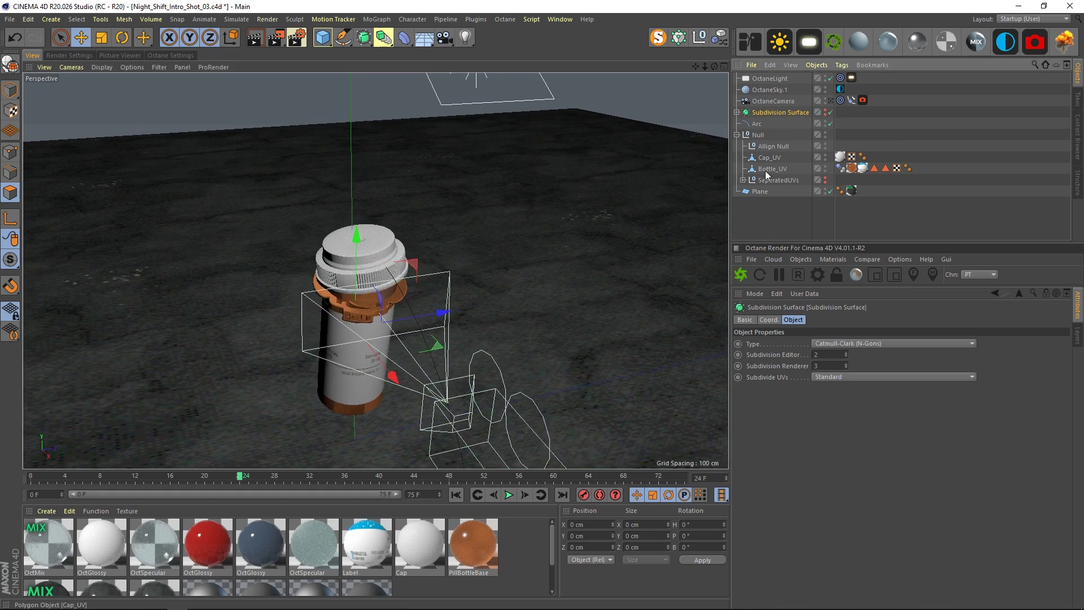
left_click(774, 223)
left_click_drag(333, 477, 432, 477)
left_click_drag(388, 311, 362, 395, "alt")
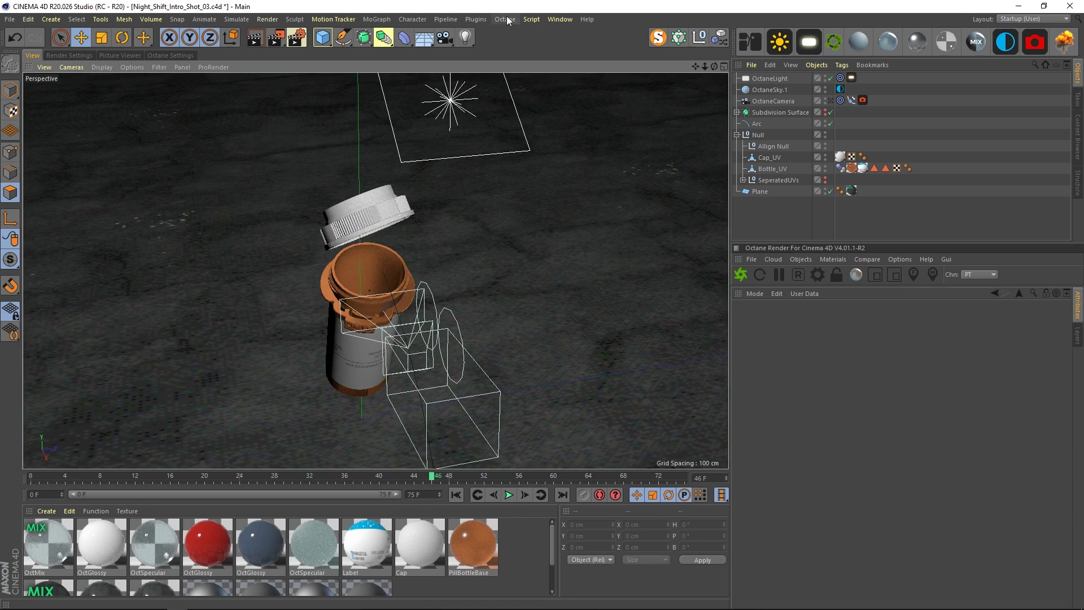
- Open the Octane Live Viewer and start a live render of the bottle at frame 46
left_click(512, 36)
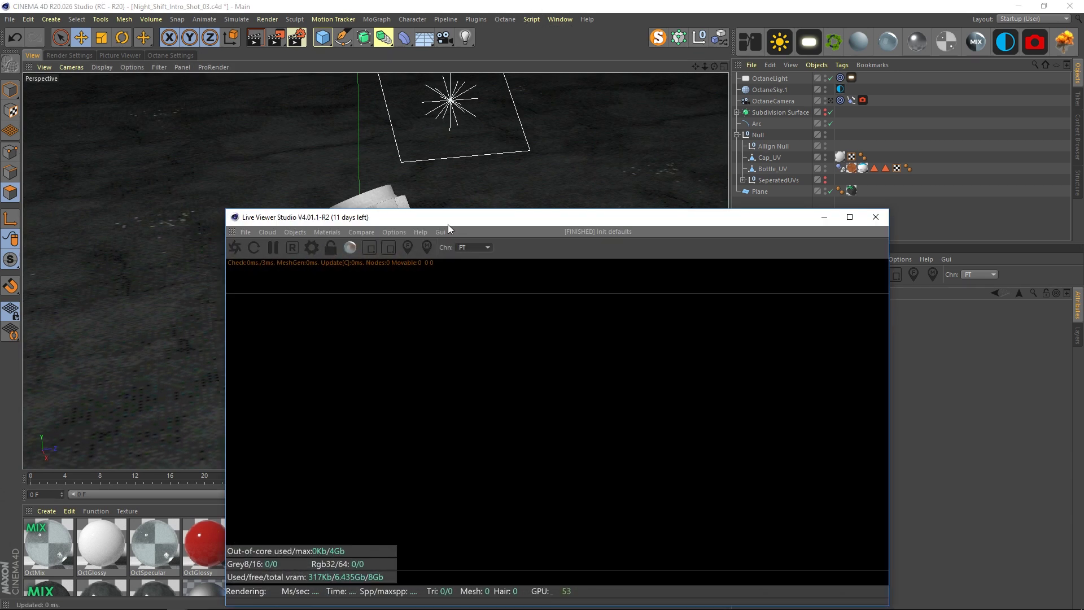
left_click_drag(449, 225, 561, 137)
left_click(349, 156)
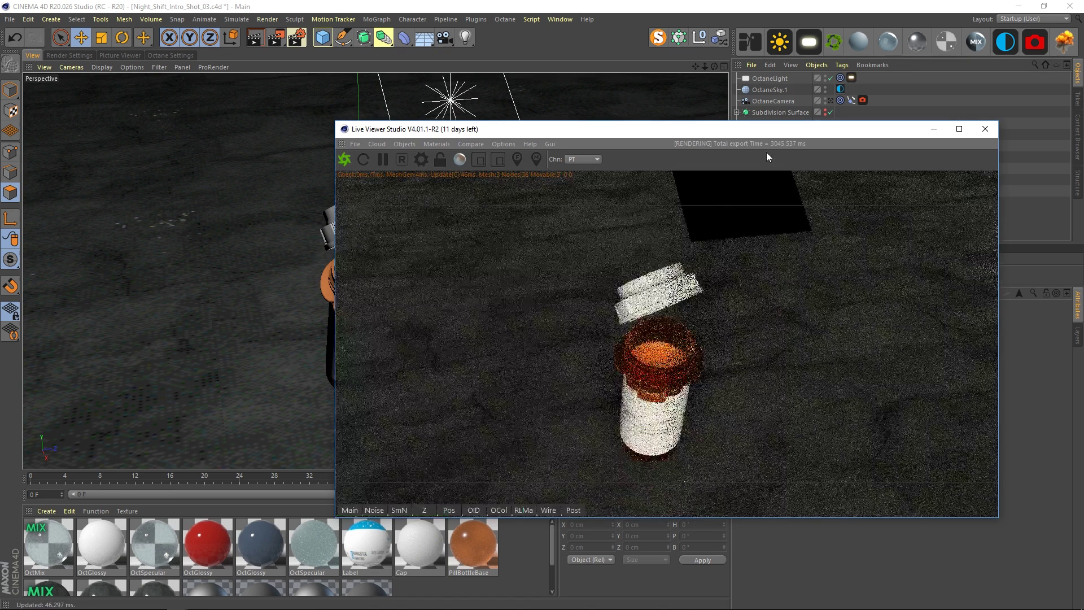
- Look through the OctaneCamera and advance to frame 62 in the live render, moving the Live Viewer clear of the timeline
left_click_drag(746, 132, 595, 184)
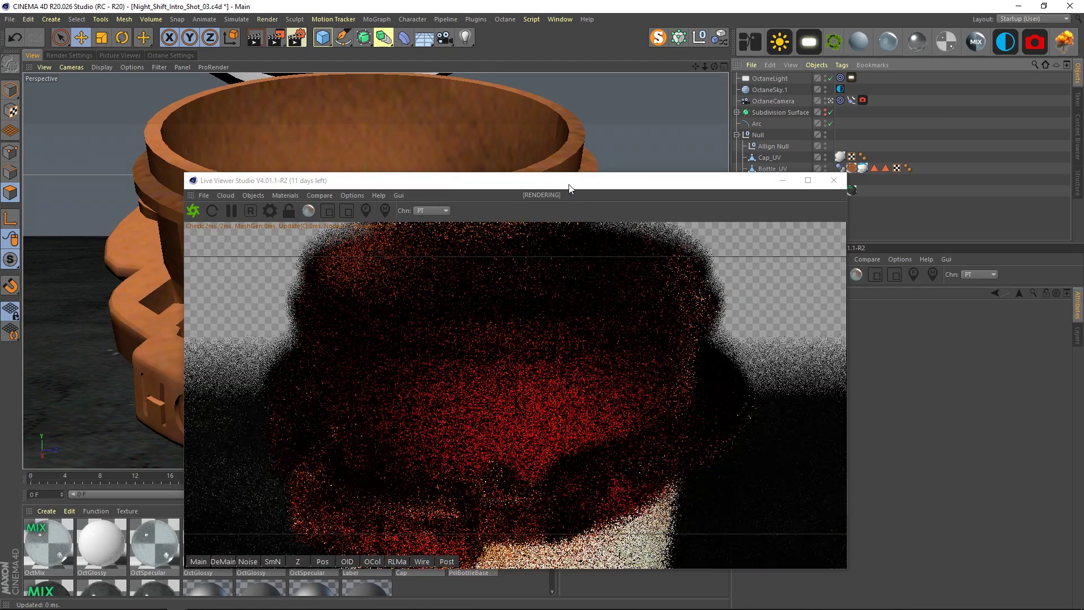
left_click_drag(584, 188, 853, 242)
left_click_drag(432, 477, 567, 475)
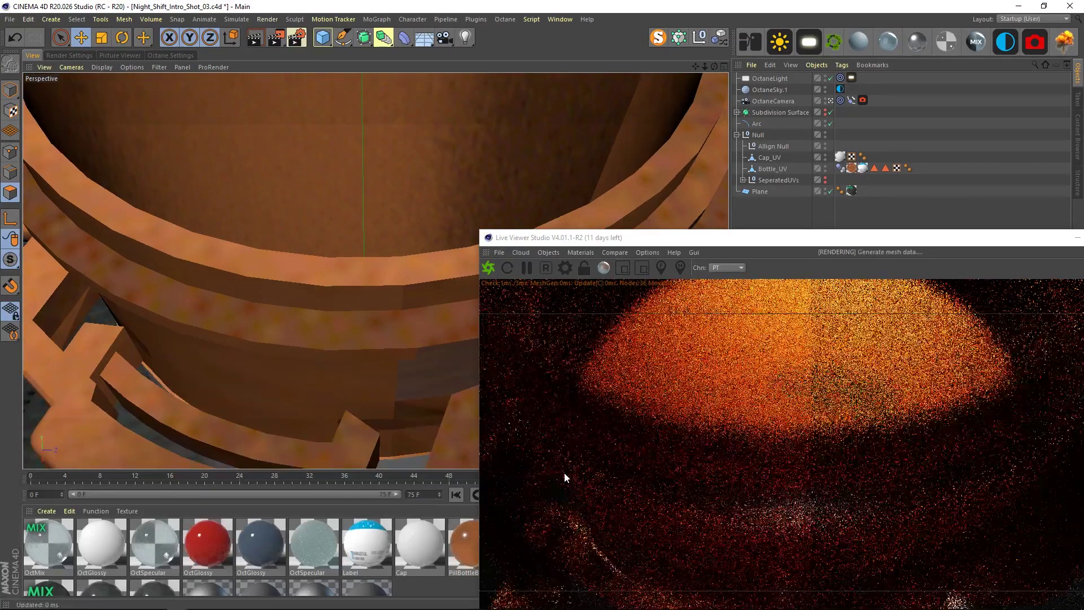
left_click_drag(681, 239, 548, 219)
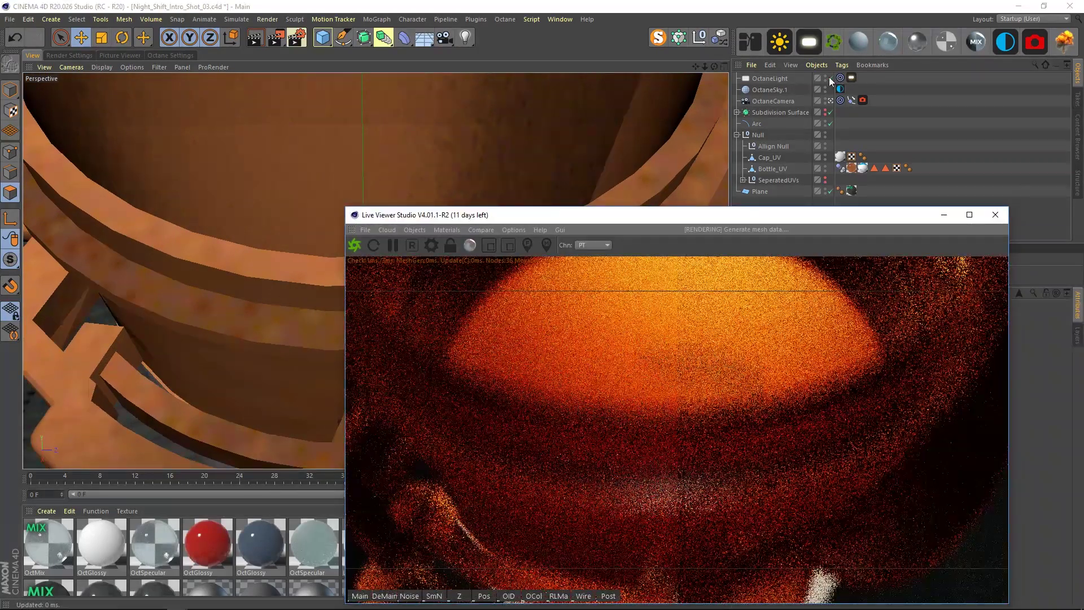
left_click_drag(680, 222, 689, 77)
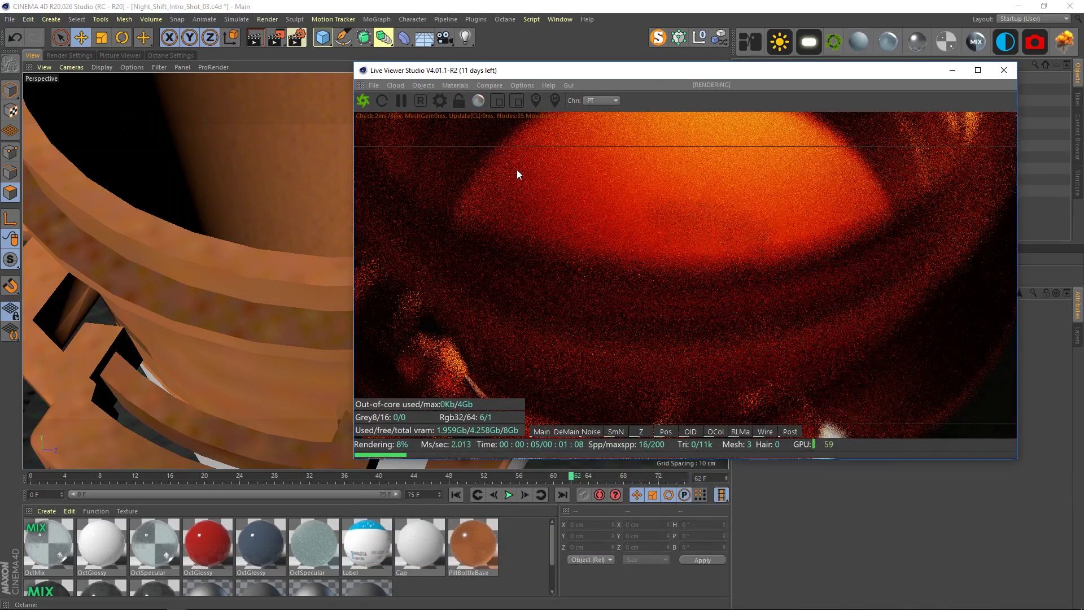
- Close the Octane Live Viewer and leave the OctaneCamera view, with the timeline at frame 35
left_click(425, 99)
left_click(1005, 71)
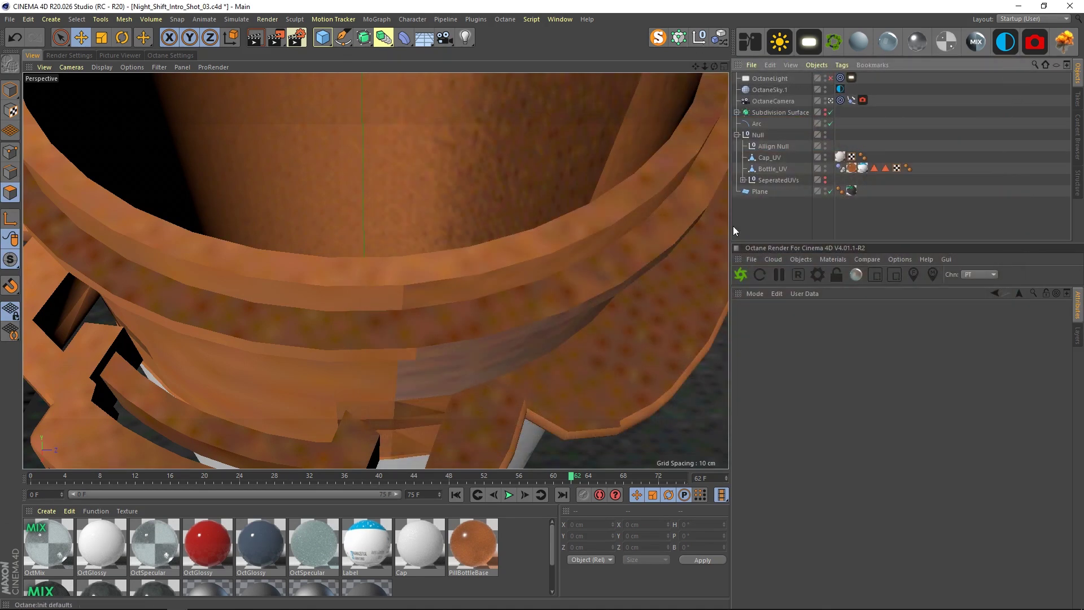
left_click_drag(571, 480, 341, 476)
left_click(831, 101)
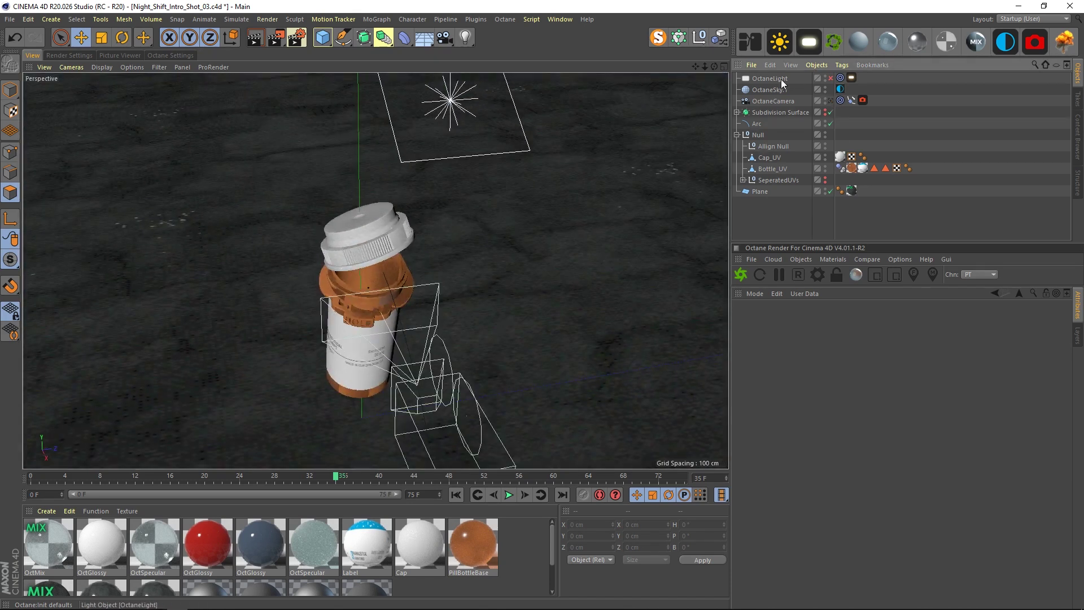
- Select the OctaneLight, view it above the bottle and open its Octane light tag settings
left_click(770, 78)
left_click_drag(667, 124, 300, 345, "alt")
left_click_drag(476, 177, 580, 152, "alt")
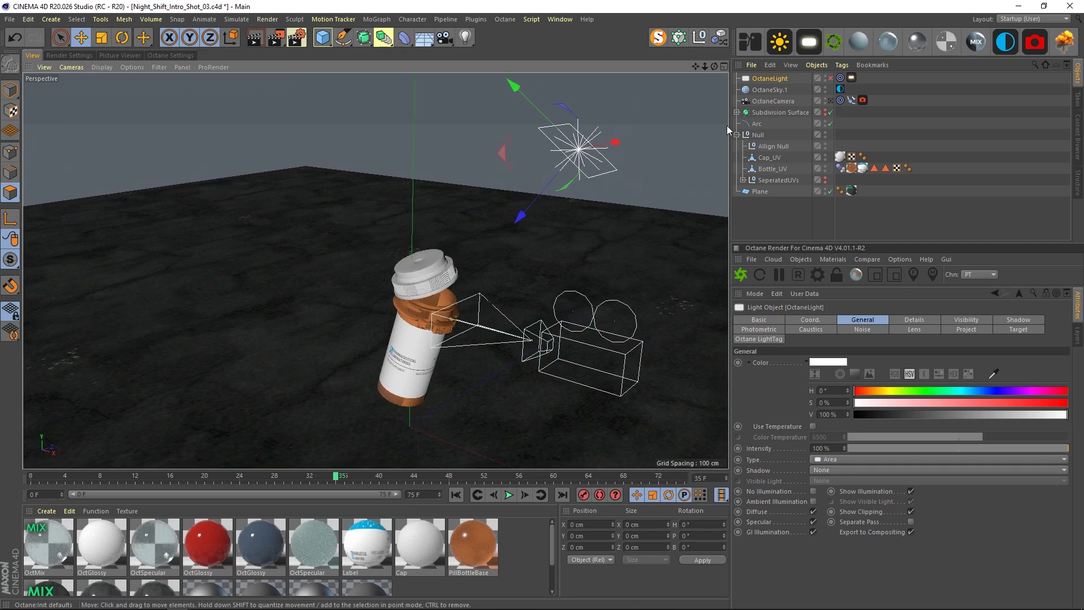
left_click(852, 78)
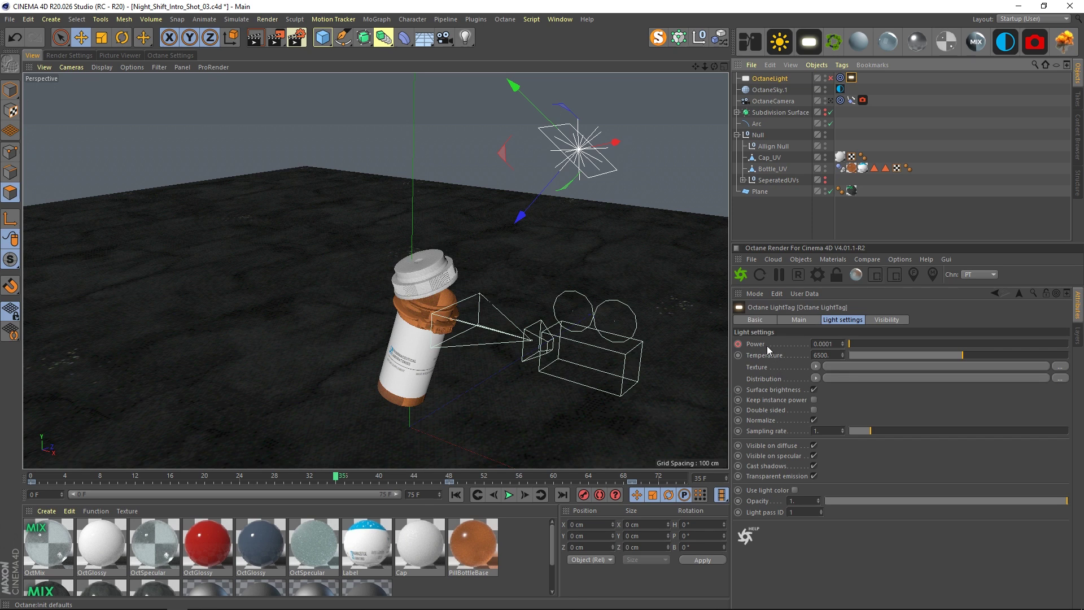
- Scrub to frame 71 to examine how the OctaneLight's power is animated
left_click_drag(339, 479, 641, 478)
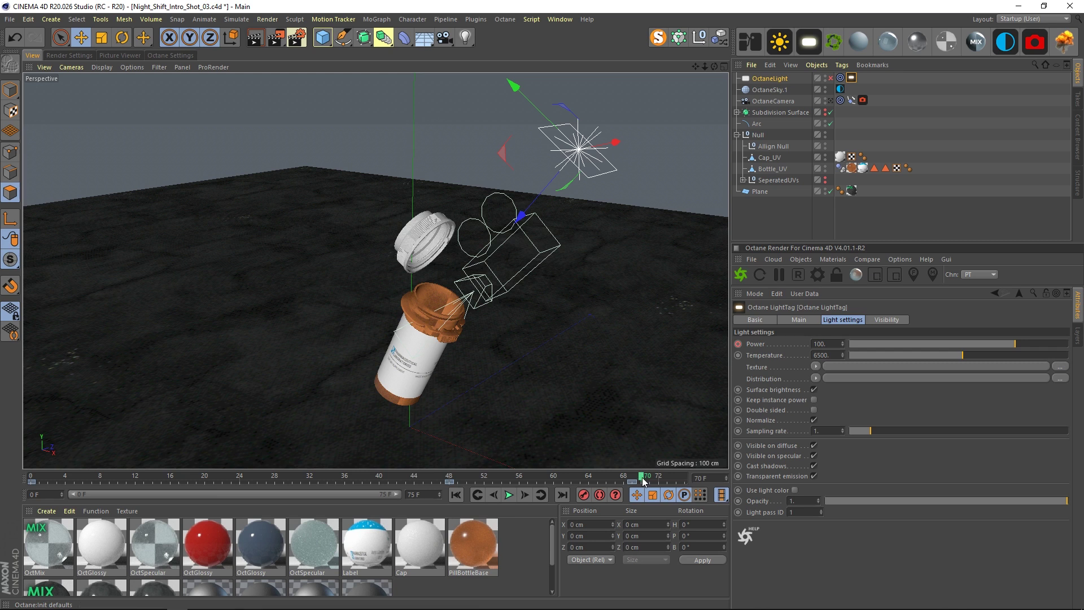
mouse_move(639, 481)
left_mouse_down()
mouse_move(649, 478)
mouse_move(625, 475)
mouse_move(650, 478)
left_mouse_up()
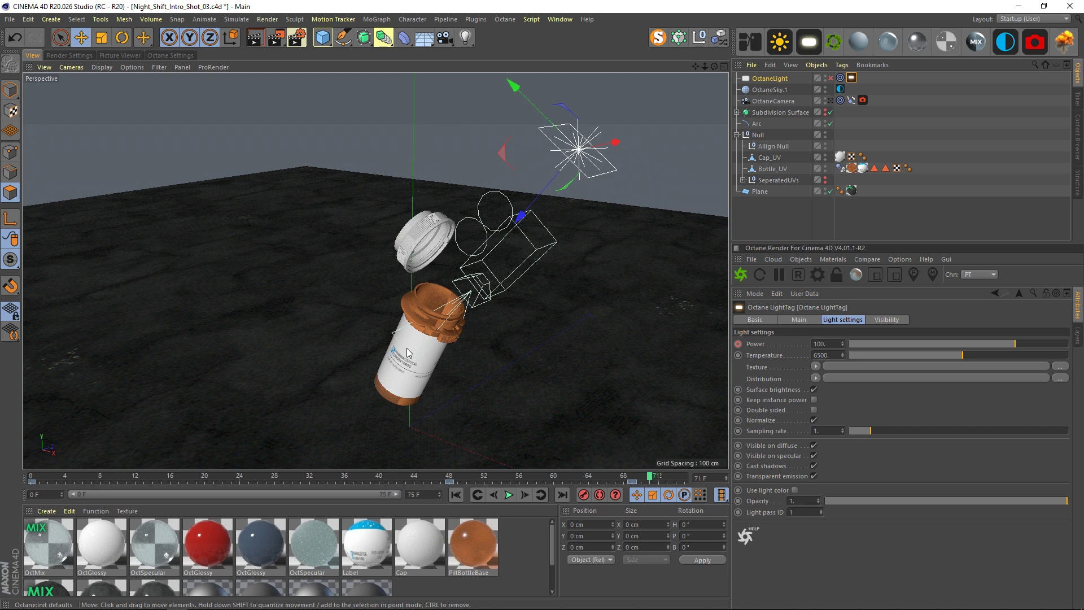
left_click_drag(425, 327, 508, 271, "alt")
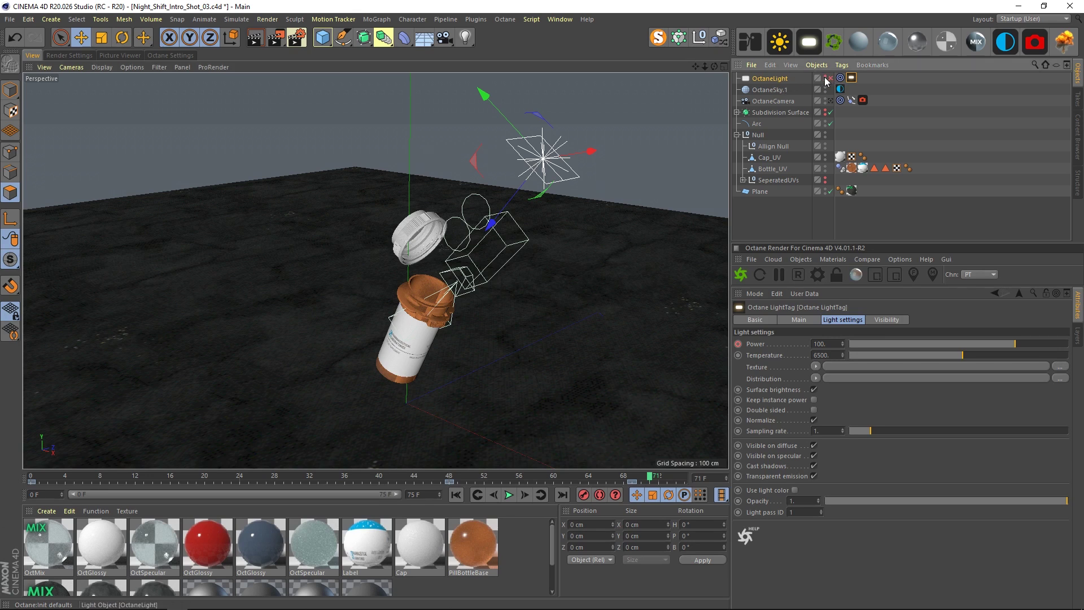
- Inspect the Allign Null, the OctaneLight's Target tag and the targeted Subdivision Surface at frame 68
left_click(773, 145)
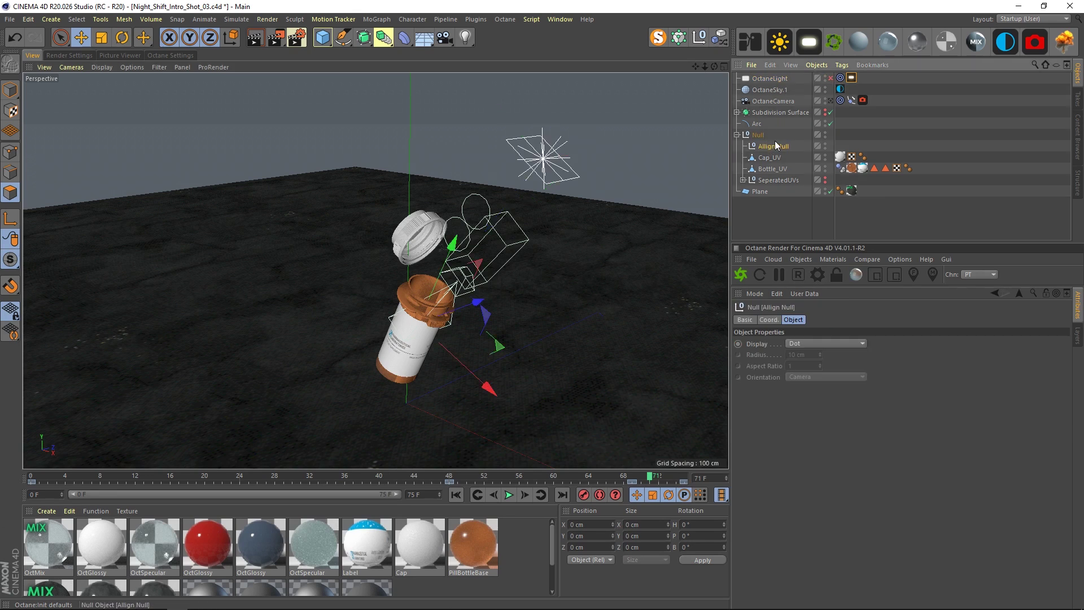
mouse_move(643, 480)
left_mouse_down()
mouse_move(279, 469)
mouse_move(717, 464)
mouse_move(245, 462)
mouse_move(624, 475)
left_mouse_up()
left_click(841, 78)
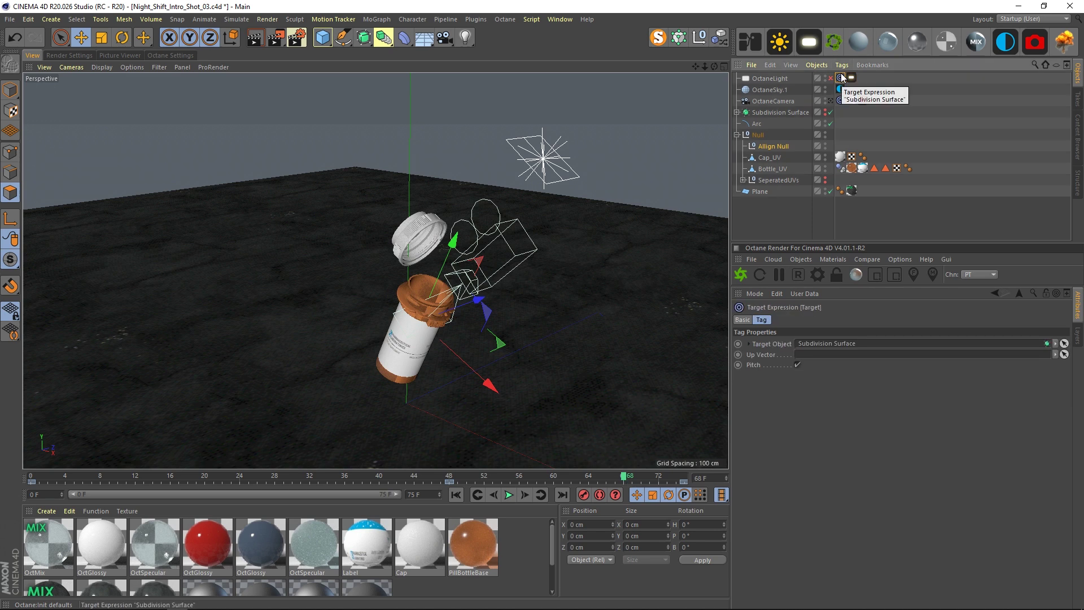
left_click(780, 113)
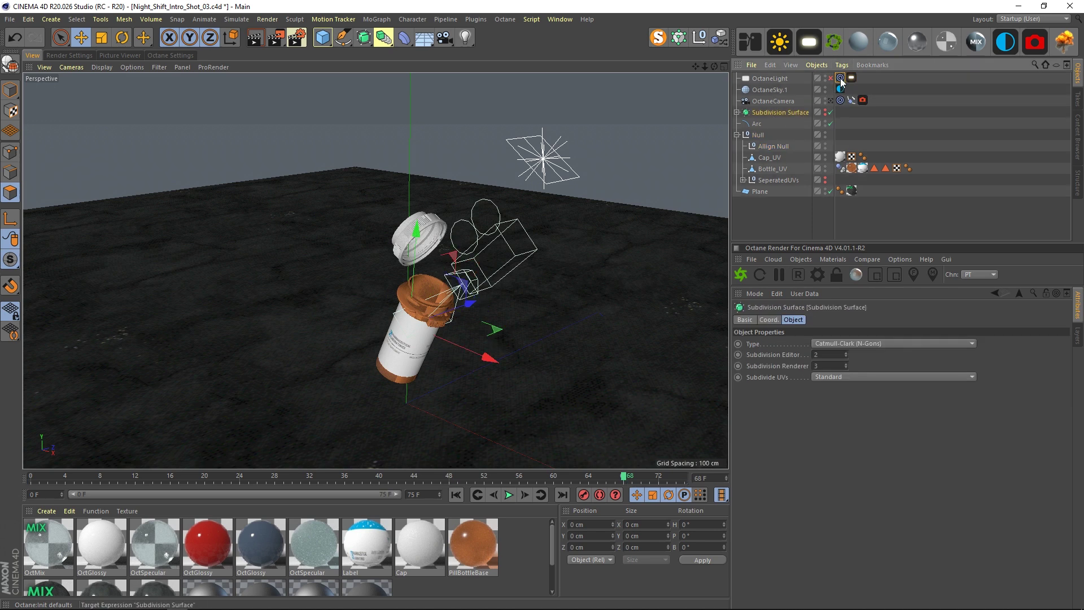
- Examine the bottle, camera and light from several angles, replaying the cap's motion up to frame 70
scroll(440, 308, "up", 4)
left_click_drag(427, 320, 377, 365, "alt")
right_click_drag(451, 303, 575, 278, "alt")
left_click_drag(475, 309, 470, 286, "alt")
right_click_drag(470, 286, 479, 438, "alt")
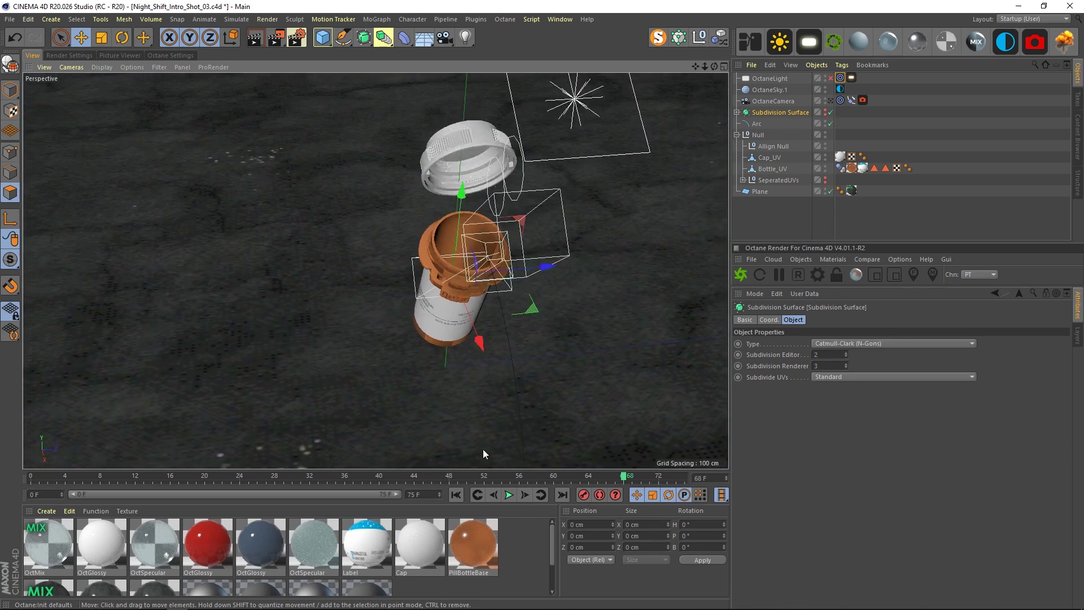
left_click_drag(623, 476, 444, 470)
left_click_drag(493, 474, 641, 475)
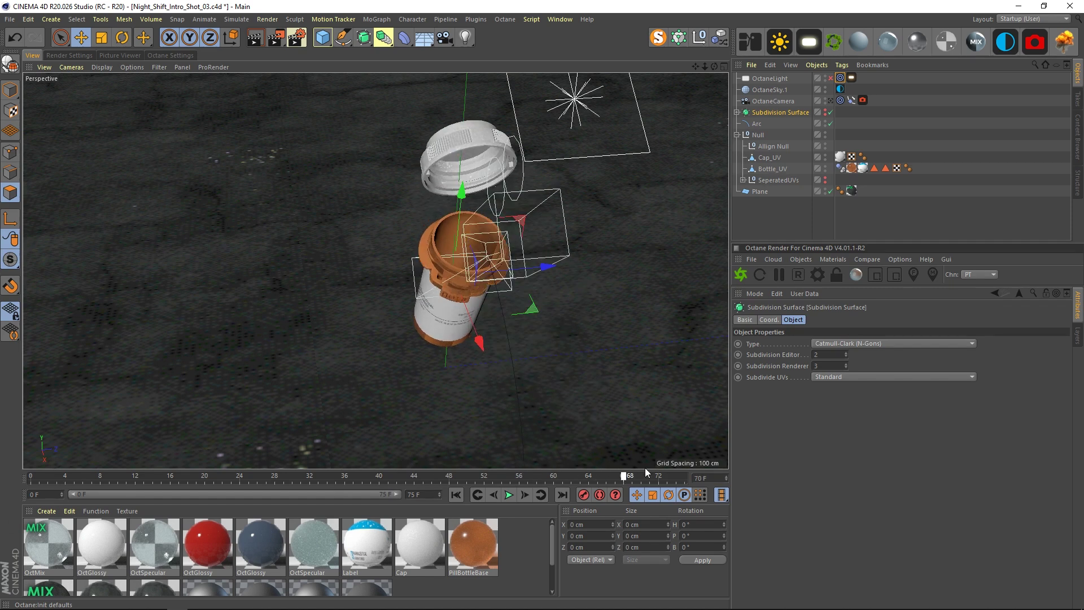
scroll(415, 310, "down", 8)
left_click_drag(450, 297, 528, 328, "alt")
right_click_drag(445, 283, 534, 293, "alt")
left_click_drag(498, 305, 442, 290, "alt")
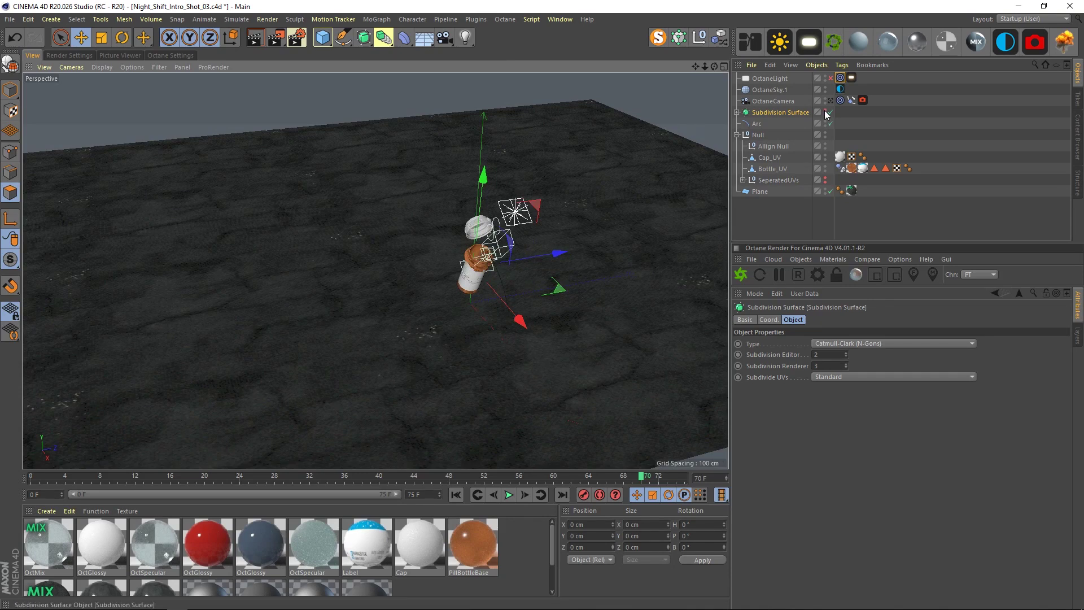
- Check the OctaneSky.1 object and its environment tag, and clear the selection
left_click(770, 90)
left_click(840, 88)
left_click(801, 212)
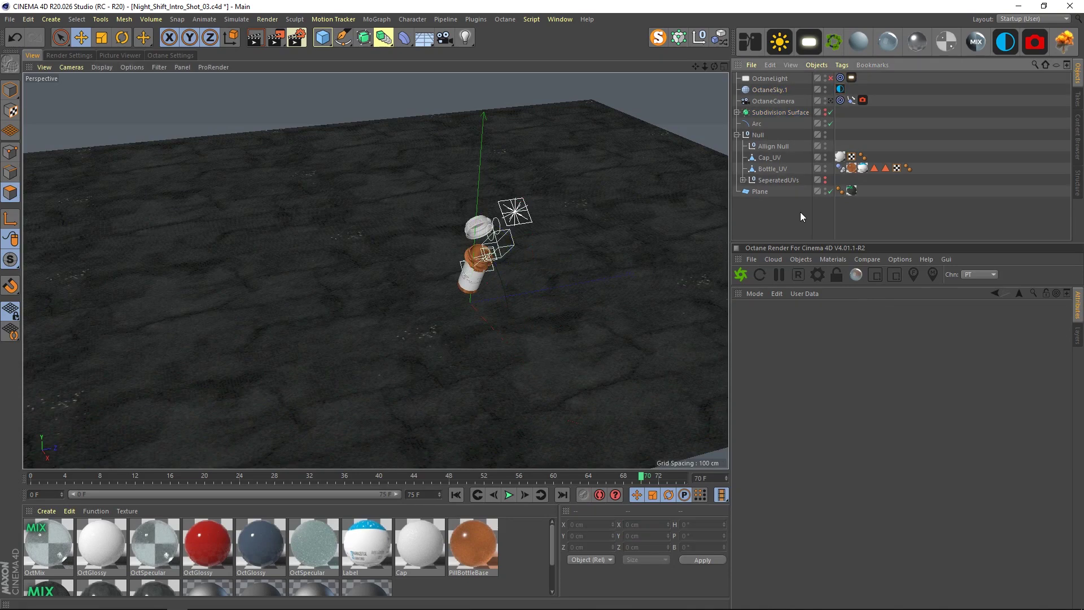
- Switch to Night_Shift_Intro_Shot_04.c4d and view its two rows of bottles and the camera from outside
left_click(559, 19)
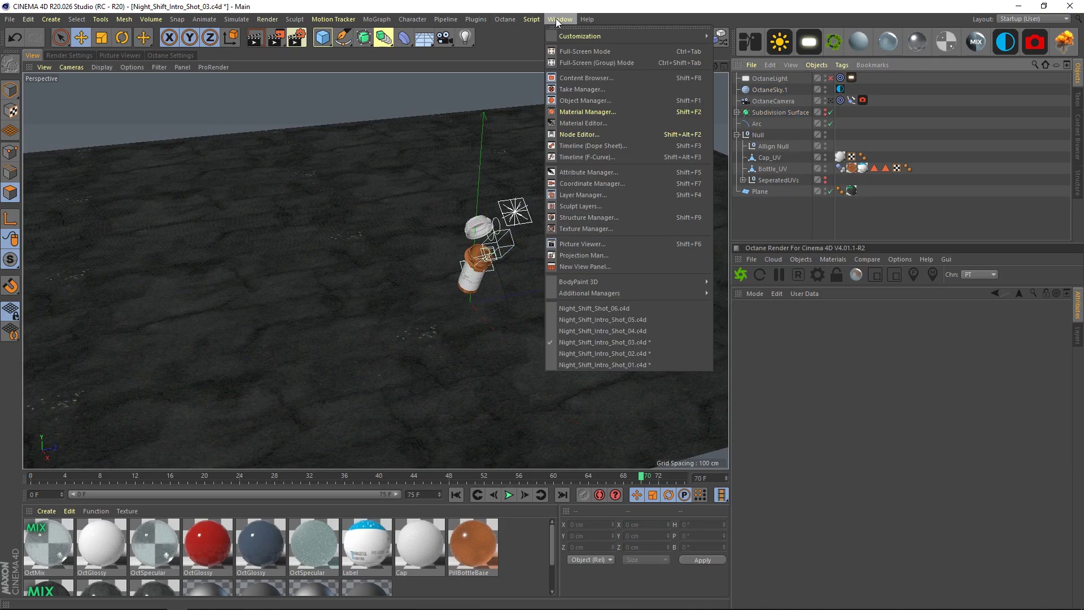
left_click(622, 331)
left_click(759, 204)
middle_click_drag(456, 339, 523, 228, "alt")
right_click_drag(412, 282, 452, 288, "alt")
left_click_drag(447, 290, 462, 269, "alt")
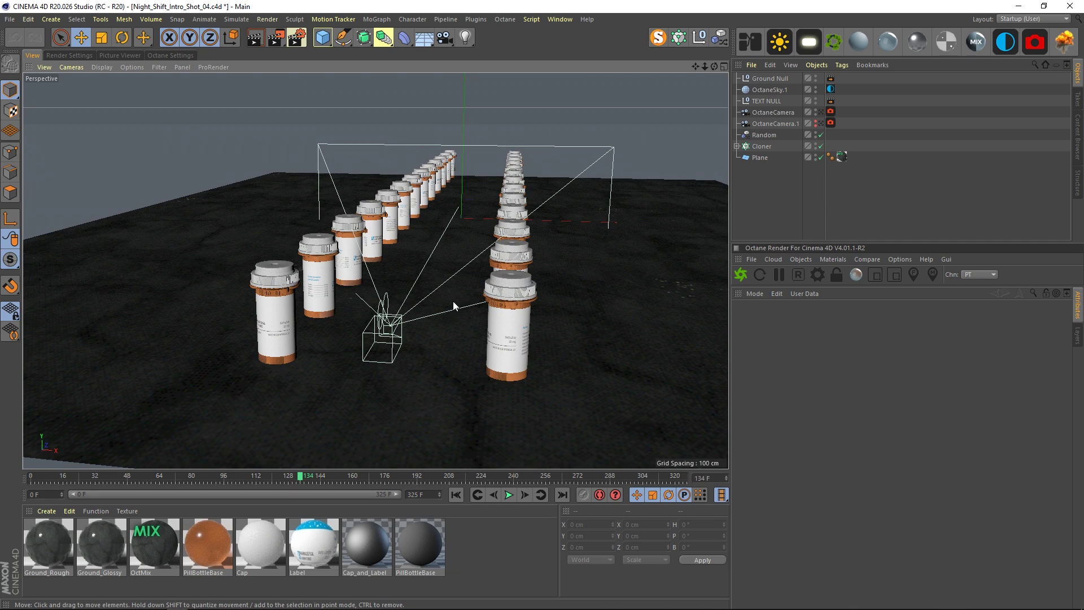
right_click_drag(454, 303, 397, 290, "alt")
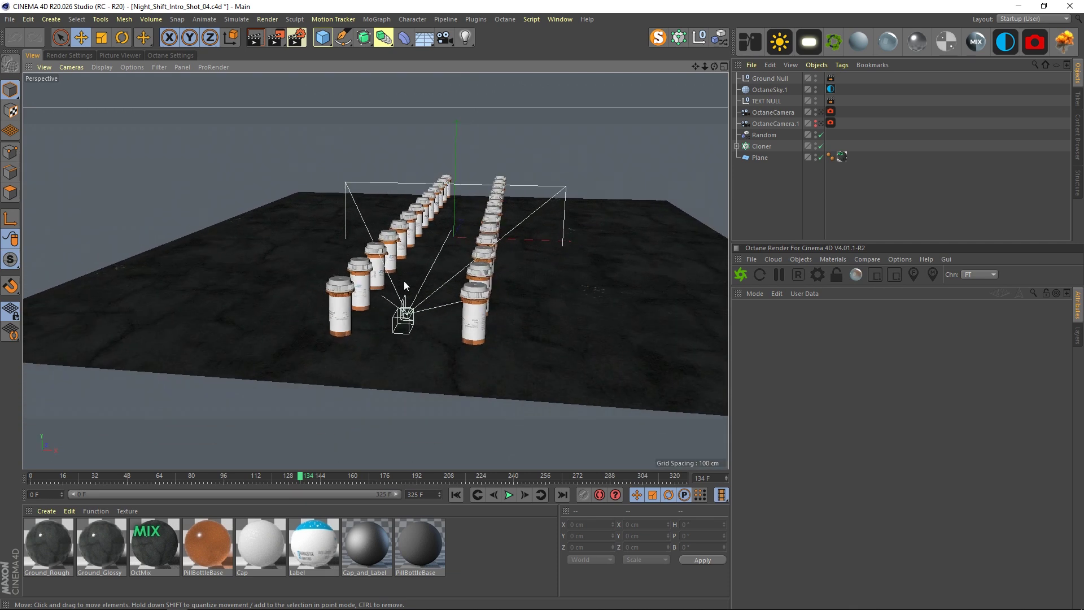
left_click_drag(425, 274, 435, 305, "alt")
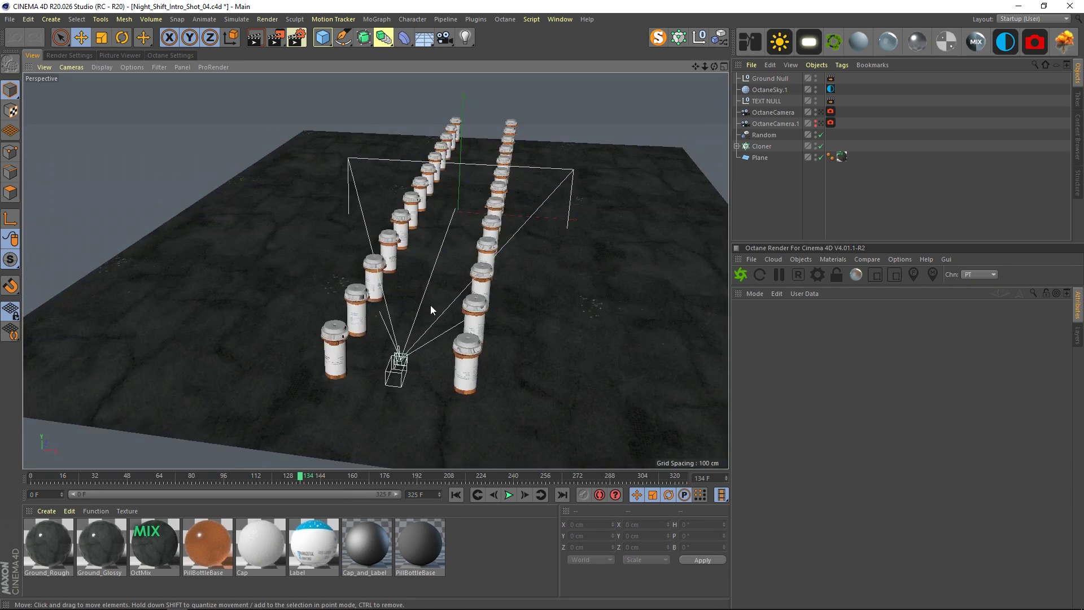
right_click_drag(435, 305, 461, 286, "alt")
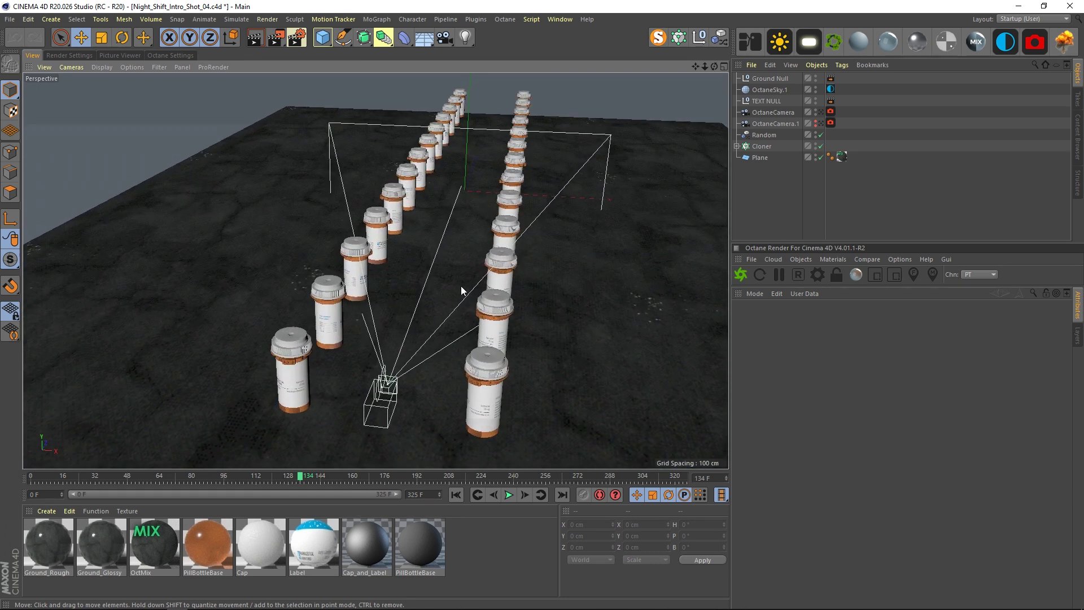
- Switch to Night_Shift_Intro_Shot_05.c4d, leave the OctaneCamera view and find an outside view of the bottle grids
left_click(569, 19)
left_click(622, 323)
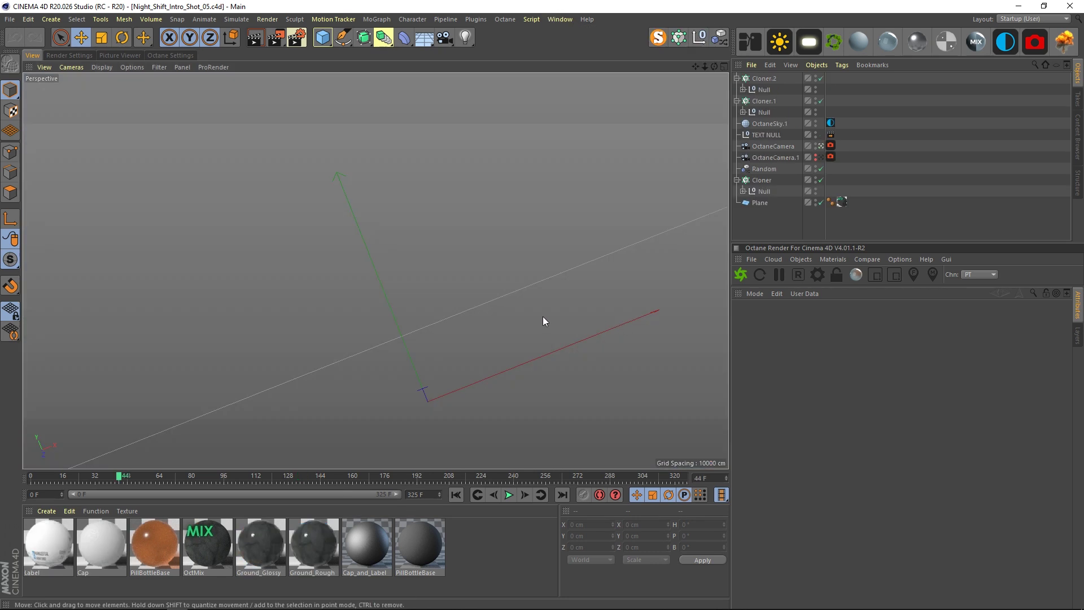
left_click(821, 146)
left_click_drag(374, 358, 309, 354, "alt")
scroll(377, 339, "down", 5)
left_click_drag(377, 339, 682, 272, "alt")
left_click_drag(350, 359, 15, 480, "alt")
left_click_drag(402, 386, 361, 341, "alt")
middle_click_drag(360, 341, 251, 300, "alt")
- Inspect the Cloner.2 bottle grid, the ground Plane and the OctaneSky.1 environment tag
left_click(599, 290)
right_click_drag(517, 296, 556, 333, "alt")
left_click_drag(480, 294, 559, 327, "alt")
right_click_drag(559, 327, 475, 333, "alt")
left_click_drag(376, 361, 424, 367, "alt")
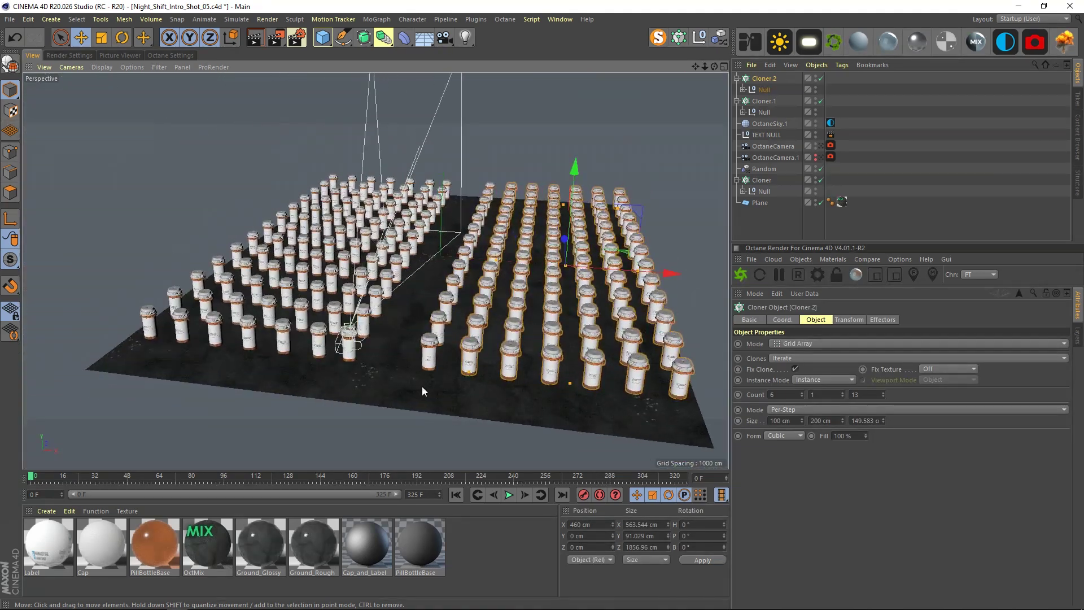
left_click(425, 368)
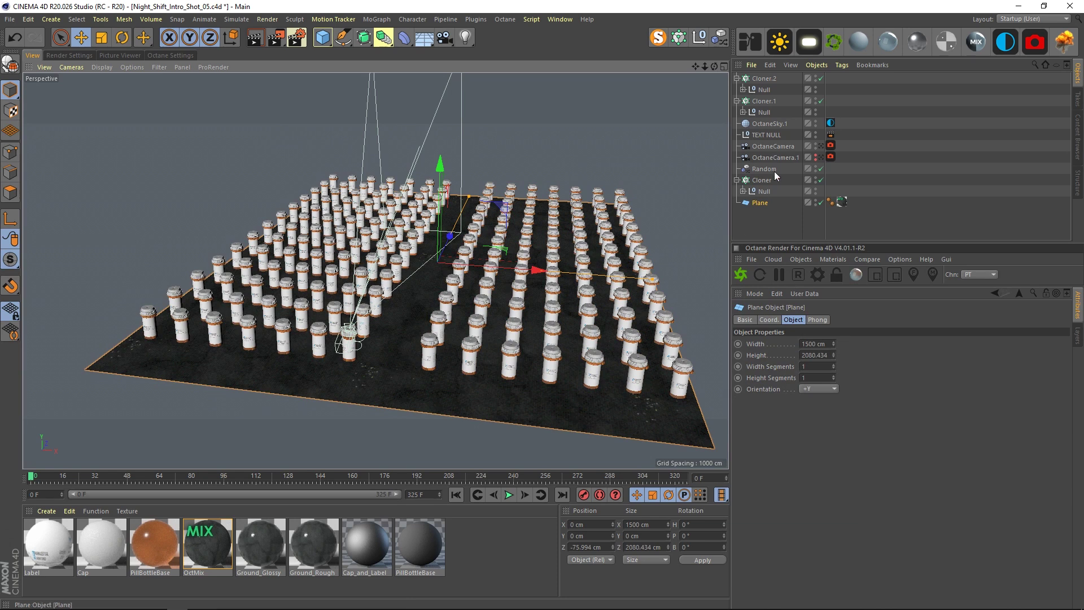
left_click(830, 122)
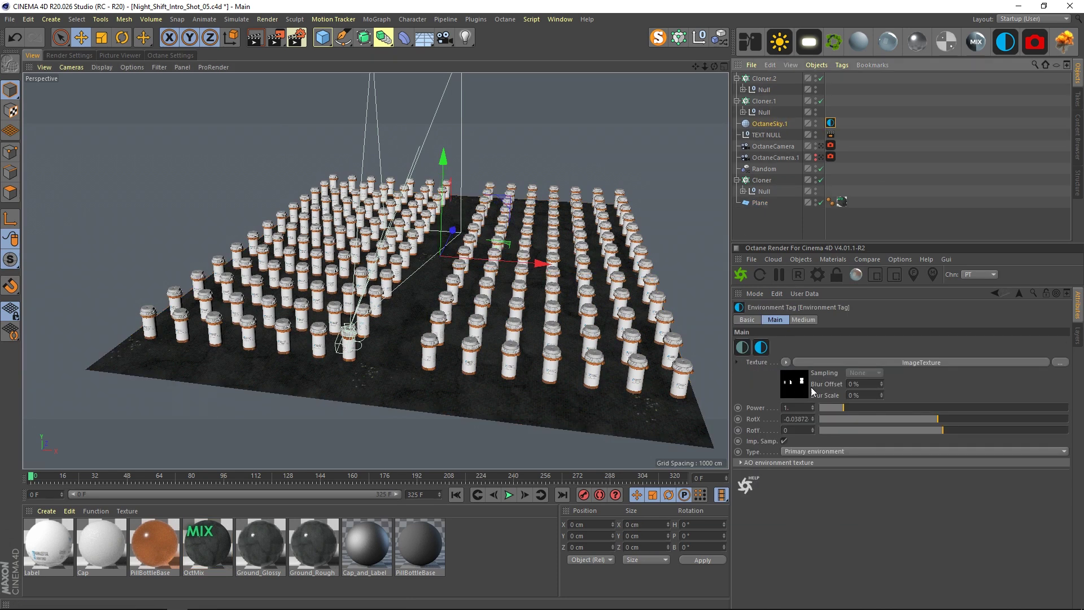
- Examine the whole bottle field and its camera from outside at frame 0
mouse_move(431, 357)
right_mouse_down("alt")
mouse_move(452, 363)
mouse_move(416, 362)
right_mouse_up("alt")
left_click_drag(430, 361, 462, 310, "alt")
right_click_drag(462, 309, 487, 302, "alt")
middle_click_drag(487, 307, 395, 260, "alt")
left_click_drag(395, 260, 494, 294, "alt")
right_click_drag(482, 271, 462, 311, "alt")
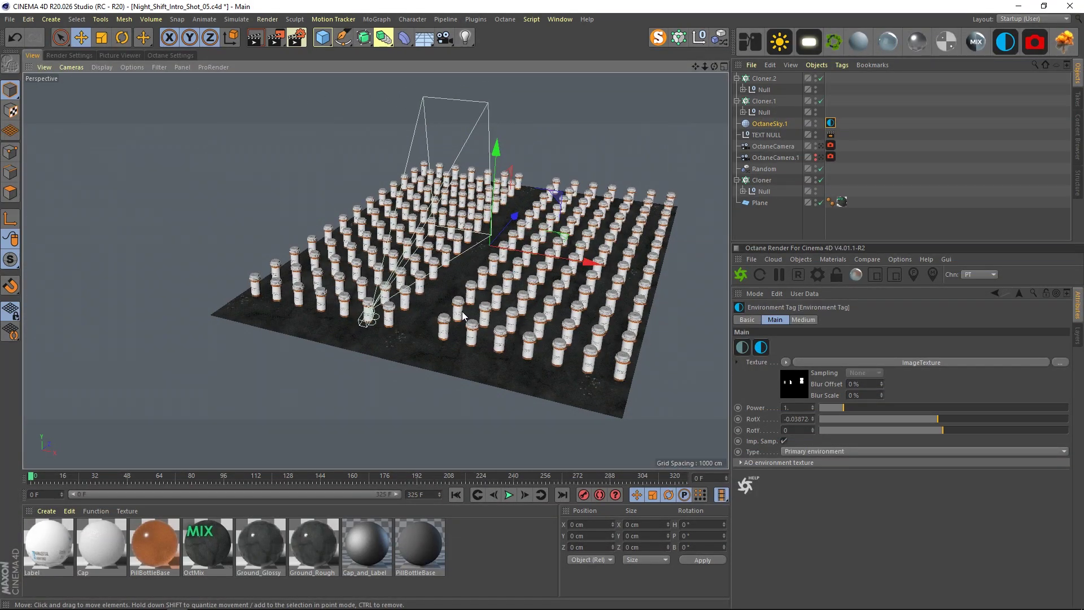
mouse_move(36, 479)
left_mouse_down()
mouse_move(543, 468)
mouse_move(31, 480)
left_mouse_up()
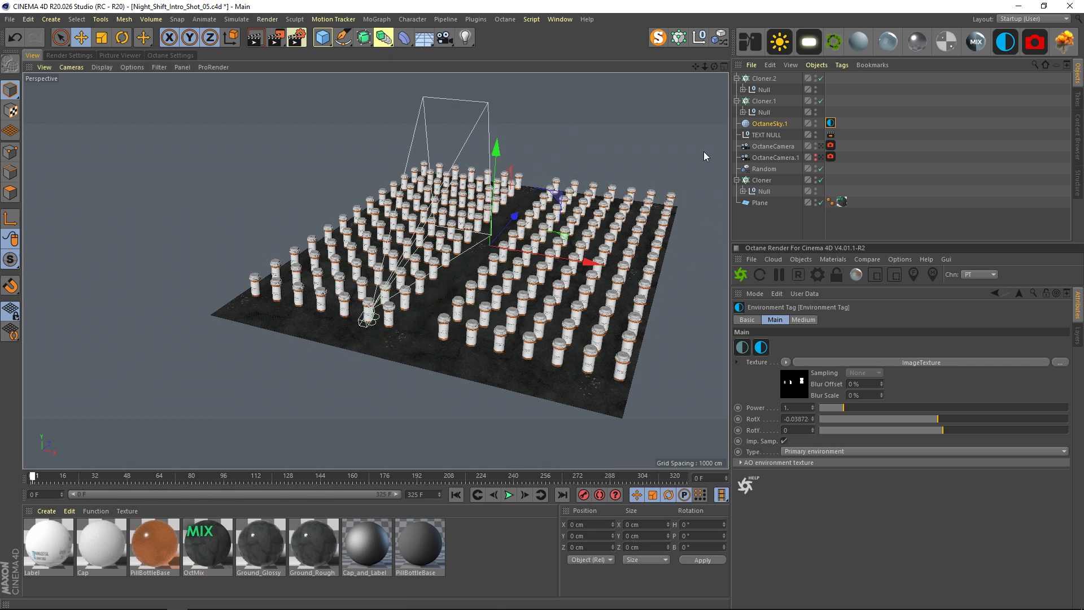
- Select the OctaneCamera, look through it and preview its move up to frame 262
left_click(782, 146)
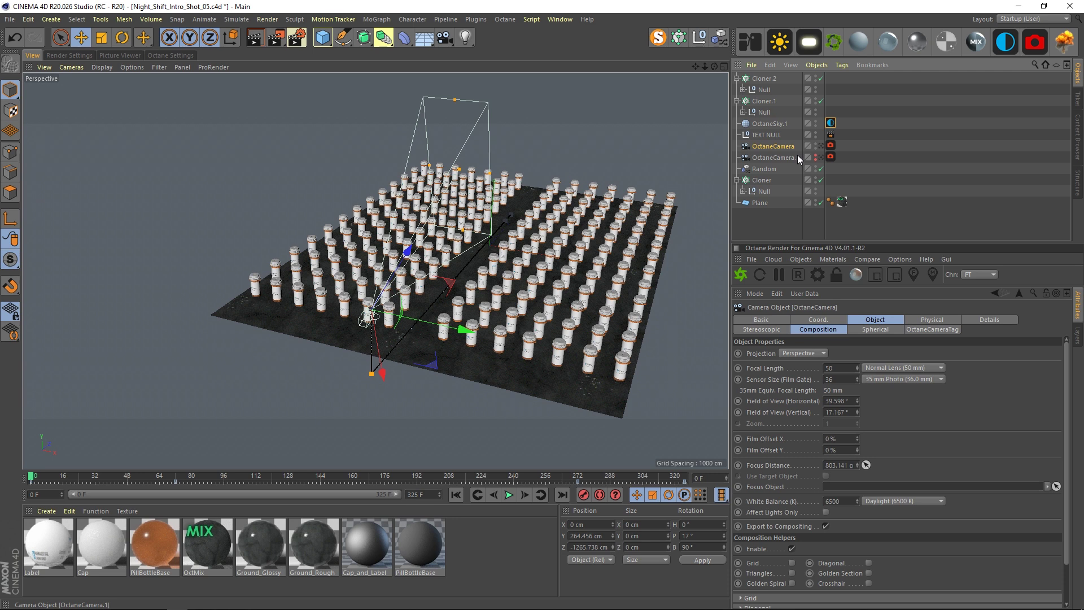
right_click_drag(354, 442, 429, 344, "alt")
left_click_drag(430, 344, 408, 349, "alt")
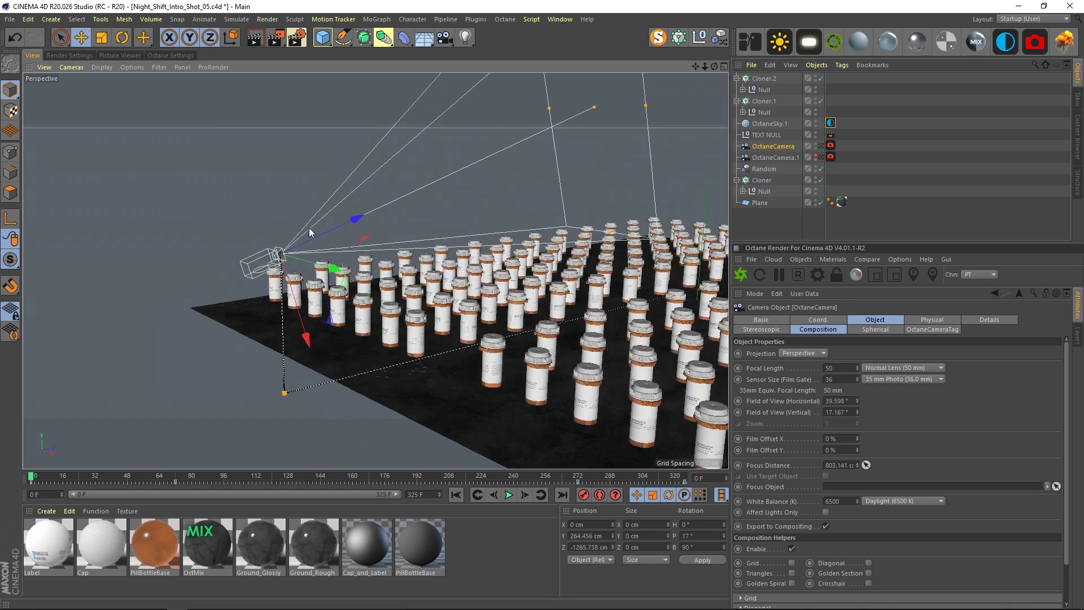
left_click(822, 146)
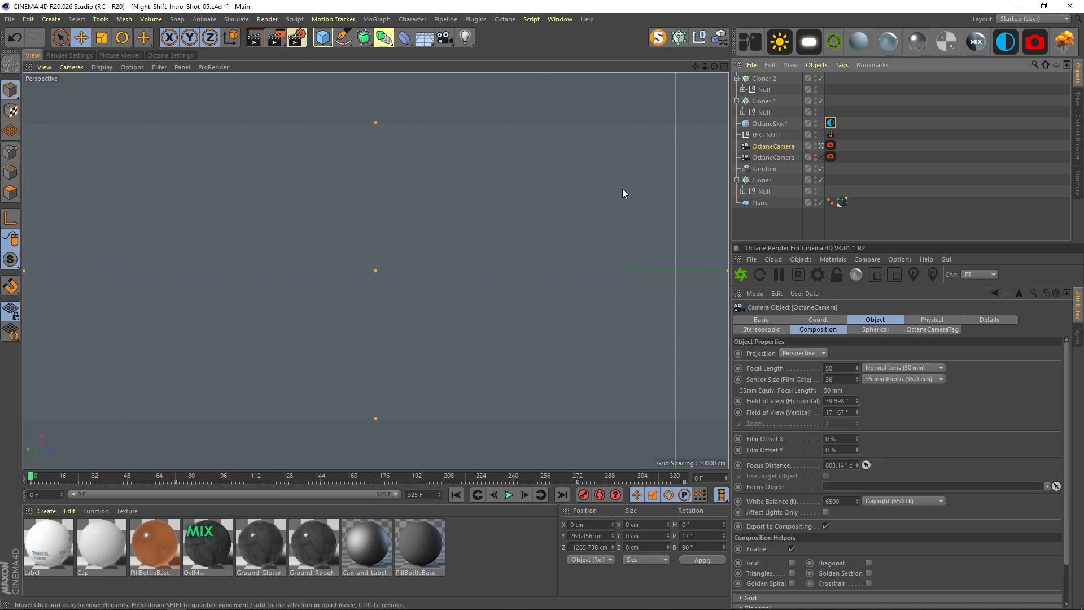
left_click_drag(33, 478, 559, 477)
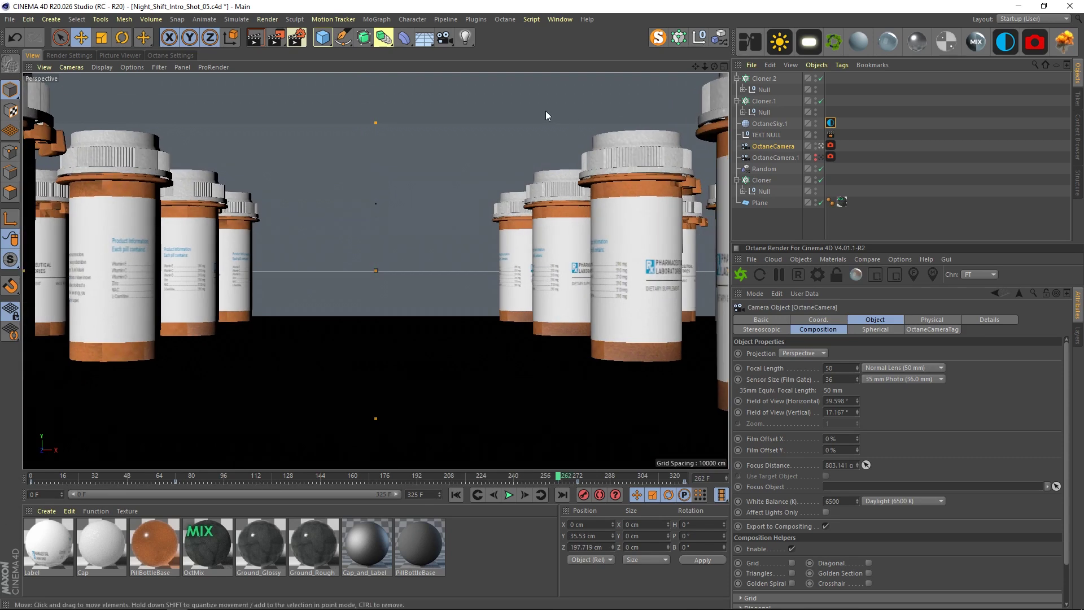
- Compare with Night_Shift_Intro_Shot_04.c4d by scrubbing its camera to frame 271, and return to Night_Shift_Intro_Shot_05.c4d
left_click(561, 20)
left_click(608, 327)
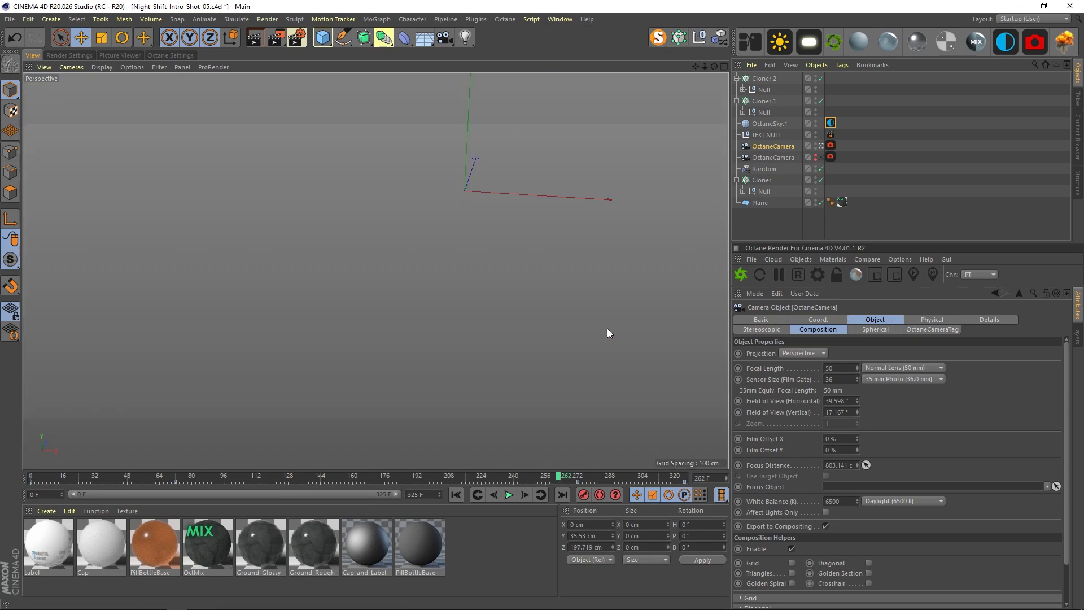
left_click_drag(296, 478, 576, 478)
left_click(561, 19)
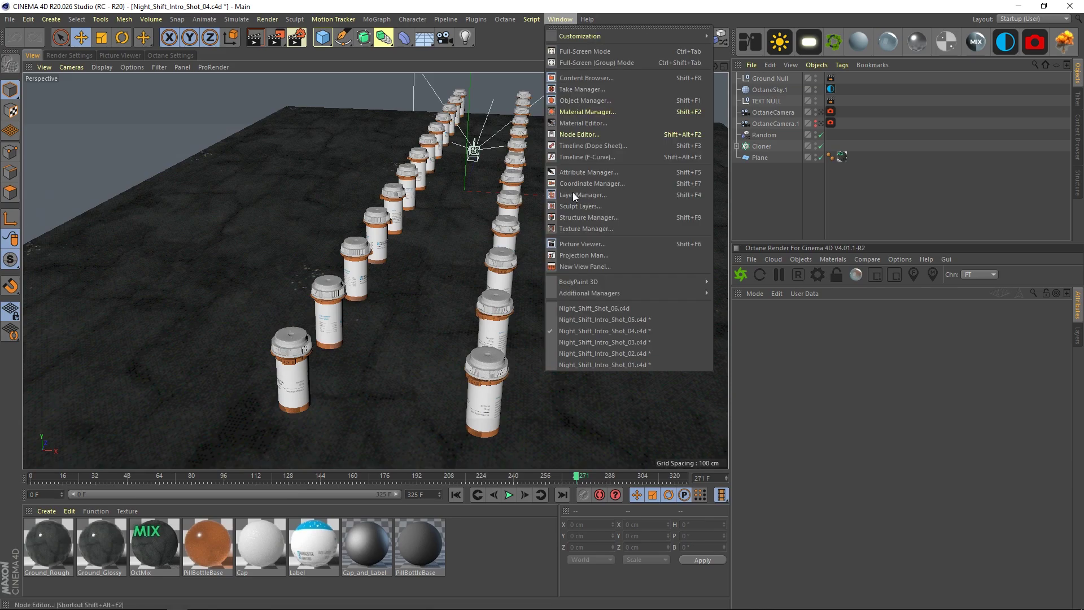
left_click(598, 323)
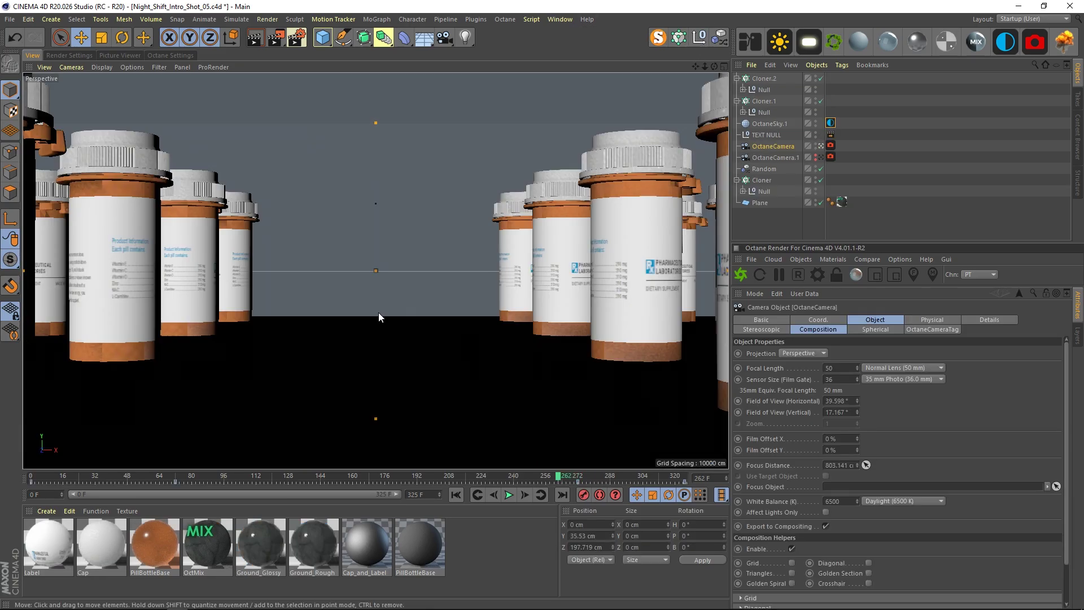
- Leave the camera view, examine the OctaneCamera's coordinates from frame 0 to 325, and clear the selection
left_click(821, 145)
left_click_drag(436, 363, 457, 357, "alt")
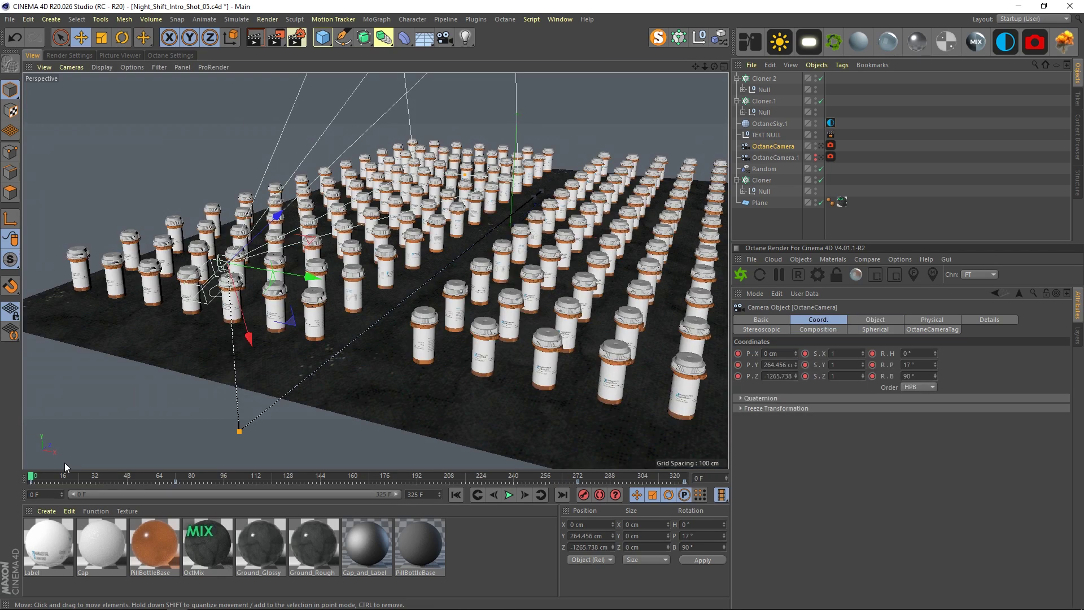
left_click(32, 479)
mouse_move(33, 479)
left_mouse_down()
mouse_move(708, 462)
mouse_move(562, 490)
mouse_move(713, 466)
mouse_move(135, 473)
mouse_move(564, 474)
mouse_move(666, 446)
left_mouse_up()
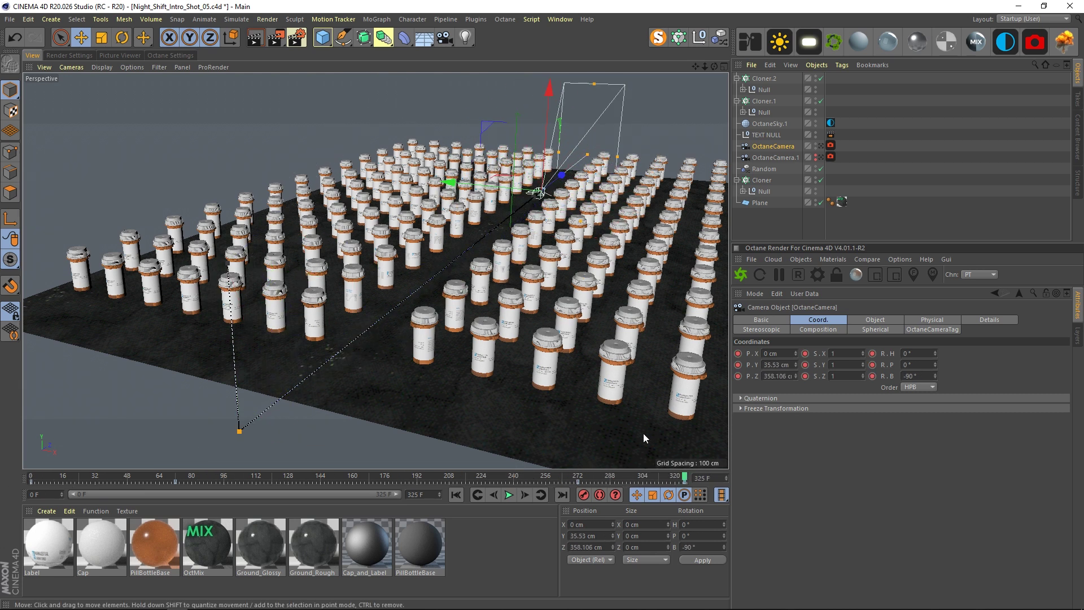
left_click(791, 125)
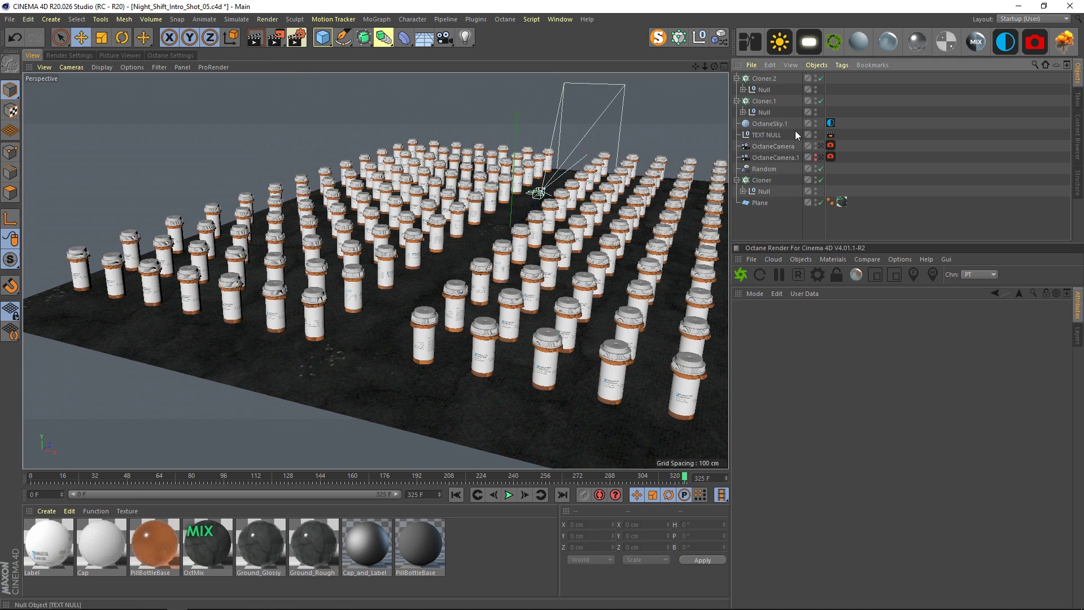
- Check the OctaneCamera's coordinates partway through its move over the bottles, and clear the selection
left_click(831, 122)
left_click(762, 229)
left_click(831, 122)
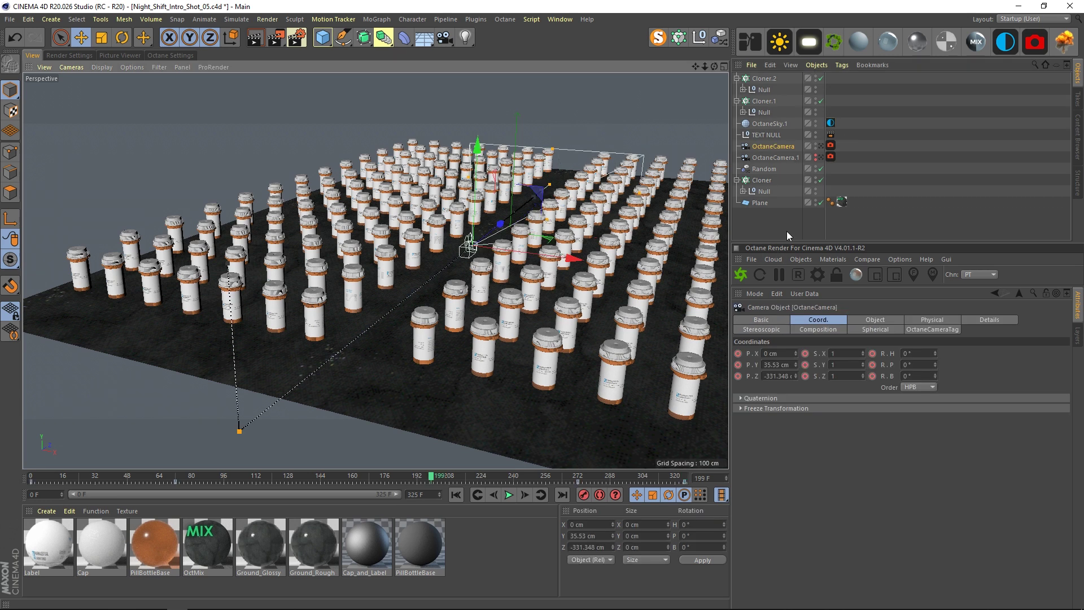
left_click(767, 210)
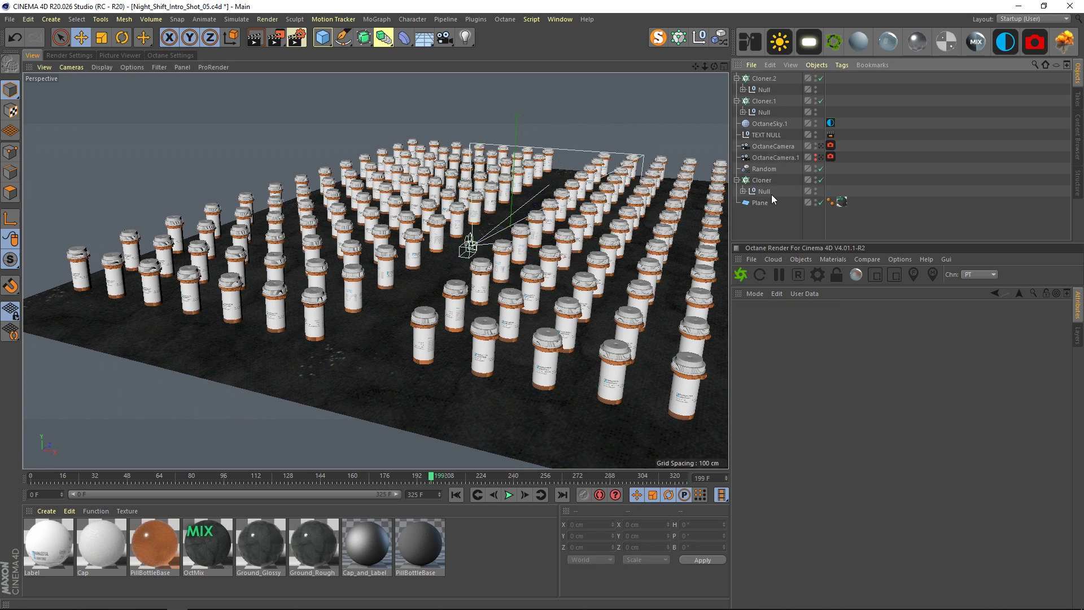
- Select the TEXT NULL, examine its placement between the bottle rows from several close angles, and clear the selection
left_click(767, 136)
left_click_drag(541, 201, 512, 212, "alt")
middle_click_drag(512, 211, 440, 246, "alt")
right_click_drag(459, 243, 632, 220, "alt")
left_click_drag(462, 245, 682, 276, "alt")
middle_click_drag(683, 275, 564, 341, "alt")
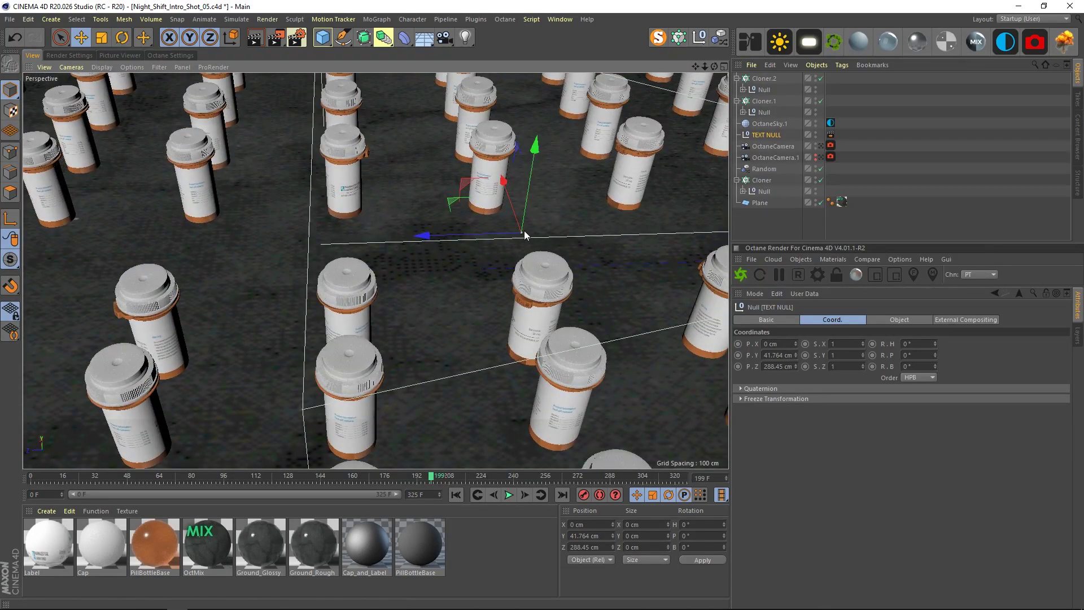
right_click_drag(526, 233, 619, 224, "alt")
left_click_drag(519, 234, 448, 218, "alt")
right_click_drag(448, 218, 238, 226, "alt")
middle_click_drag(472, 226, 338, 145, "alt")
left_click_drag(480, 204, 362, 162, "alt")
middle_click_drag(493, 184, 386, 209, "alt")
left_click_drag(377, 271, 371, 232, "alt")
right_click_drag(409, 199, 462, 205, "alt")
left_click_drag(399, 212, 520, 213, "alt")
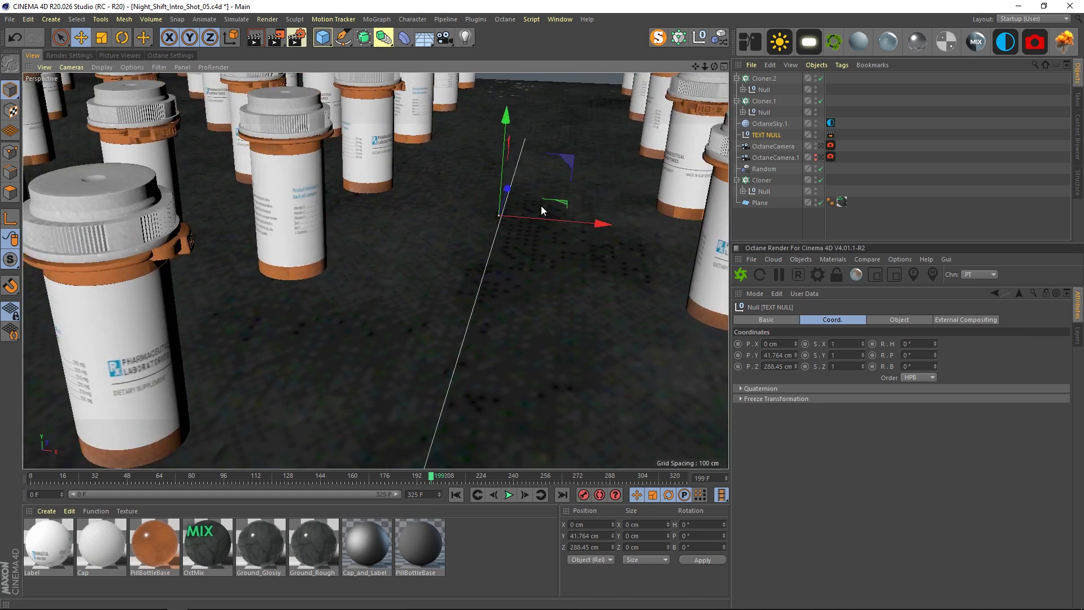
left_click(788, 217)
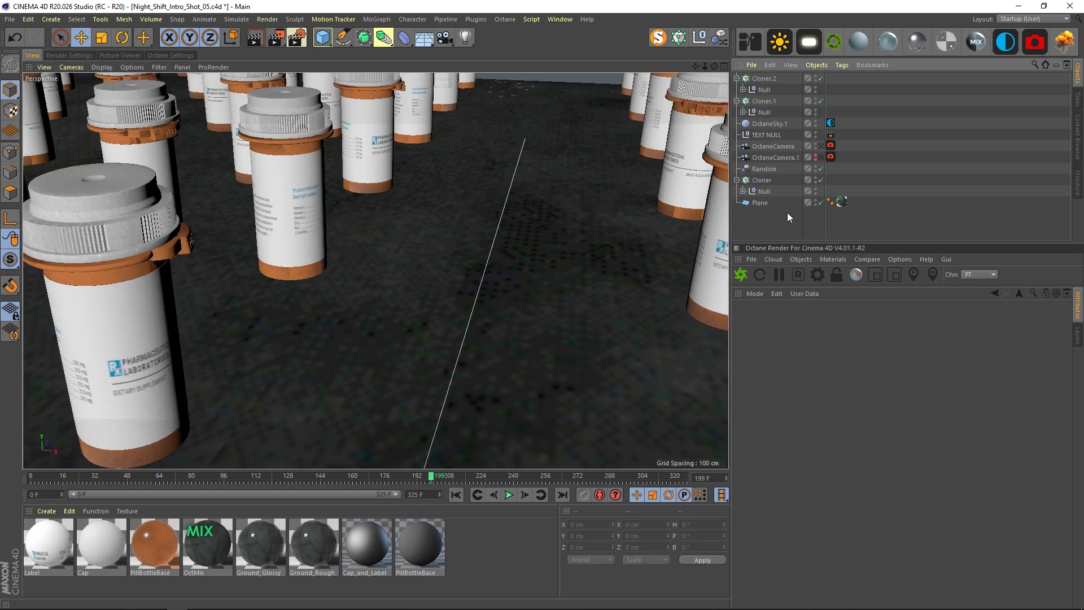
- Reselect the TEXT NULL, check its position relative to the camera from farther out, and deselect it
left_click(771, 134)
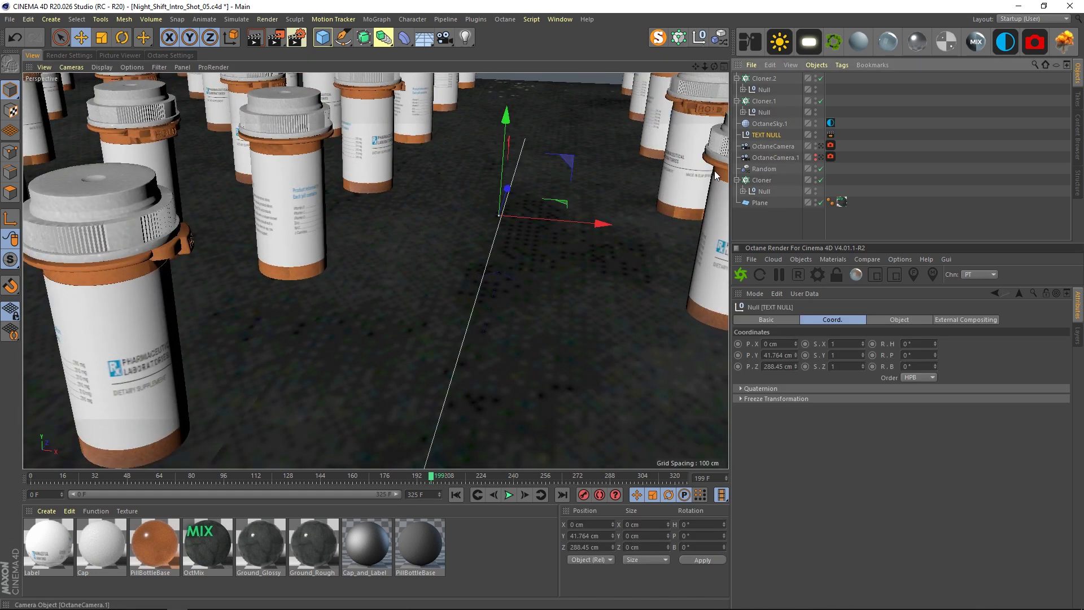
right_click_drag(535, 220, 459, 236, "alt")
left_click_drag(487, 227, 446, 225, "alt")
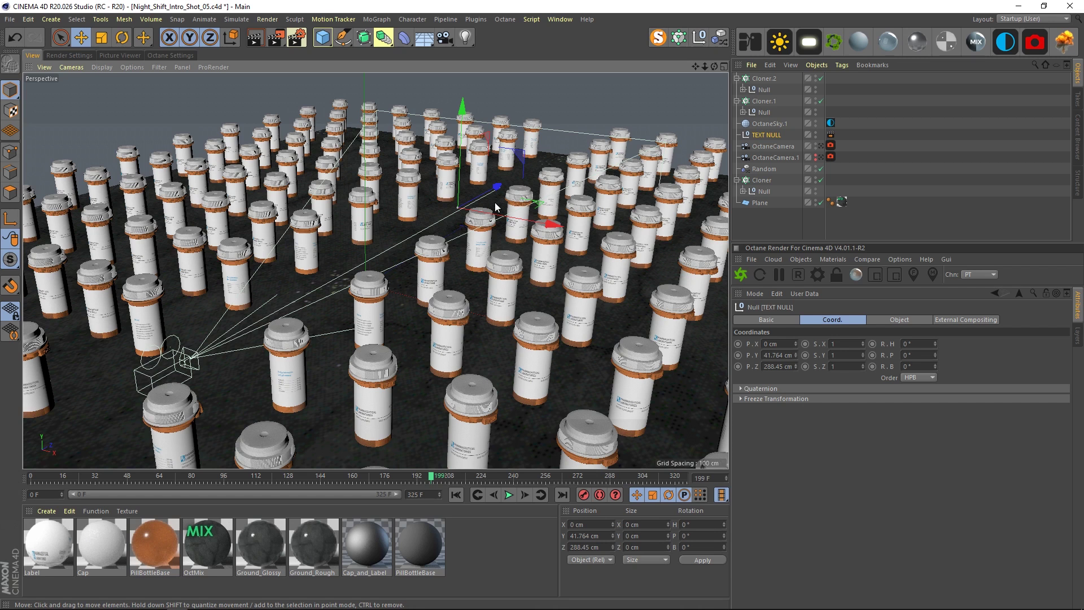
left_click(797, 226)
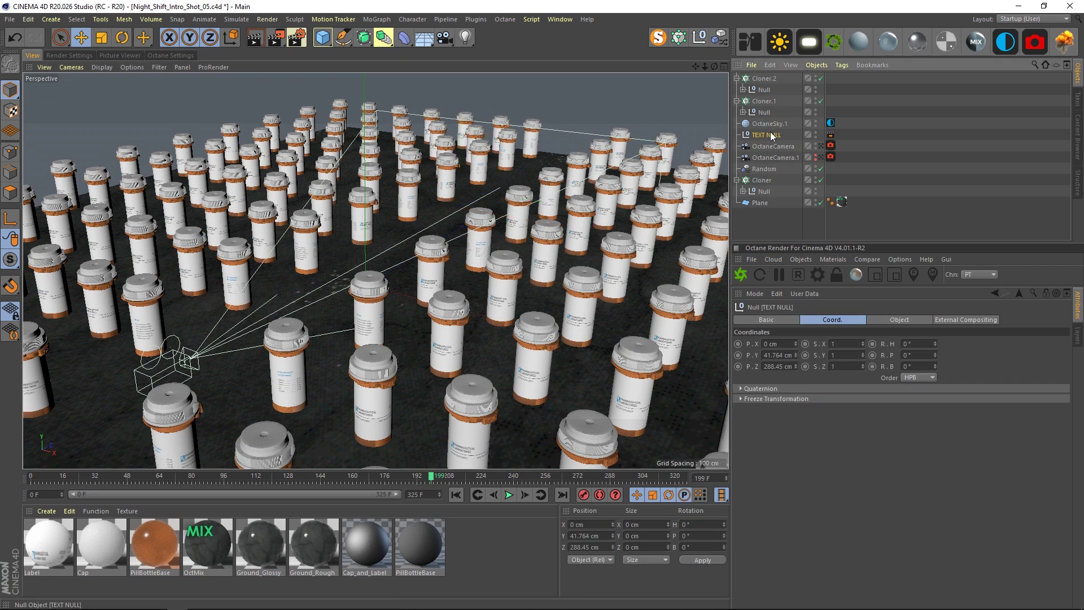
- Add a null object to the scene and rename it Big Null Boi
left_click(700, 37)
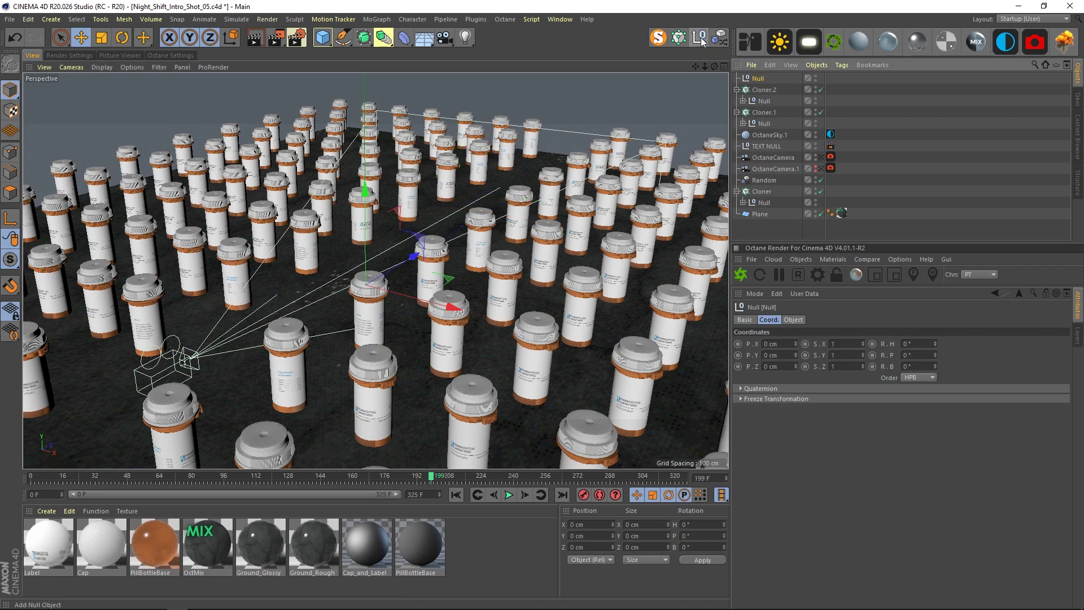
double_click(760, 78)
type("Big")
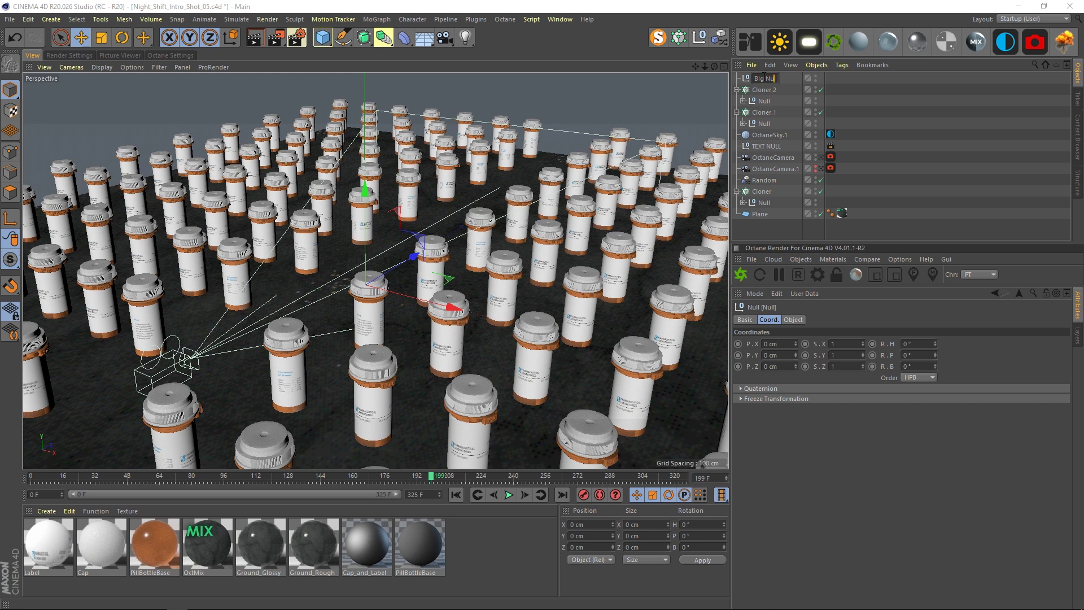
type(" Null Boi")
key("Return")
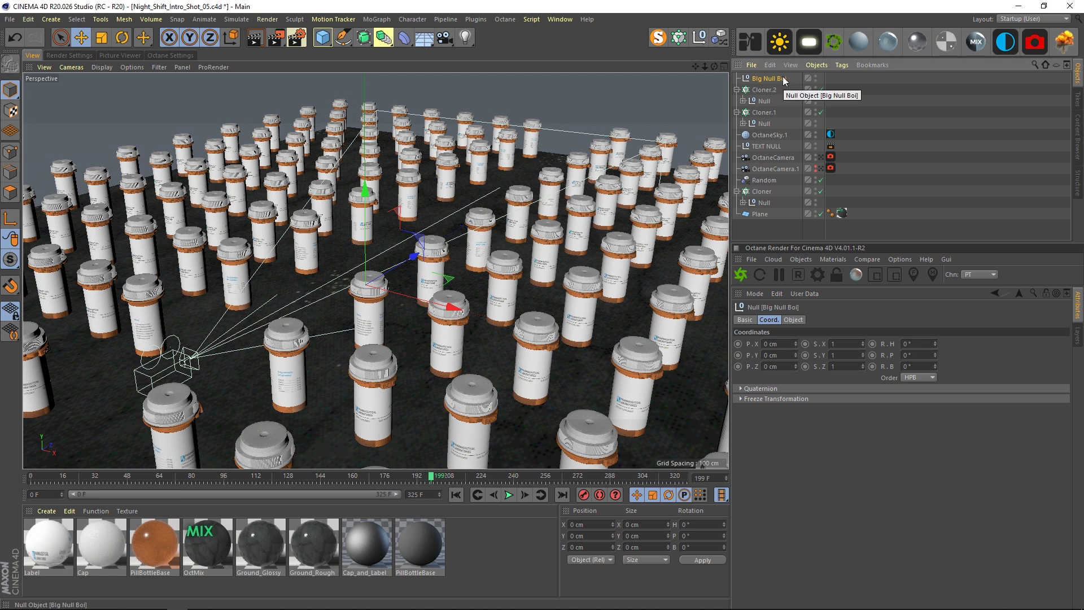
- Move Big Null Boi up and forward between the bottles to about Y 35.7 cm and Z 233.8 cm
left_click_drag(418, 236, 571, 273, "alt")
left_click_drag(484, 186, 487, 167)
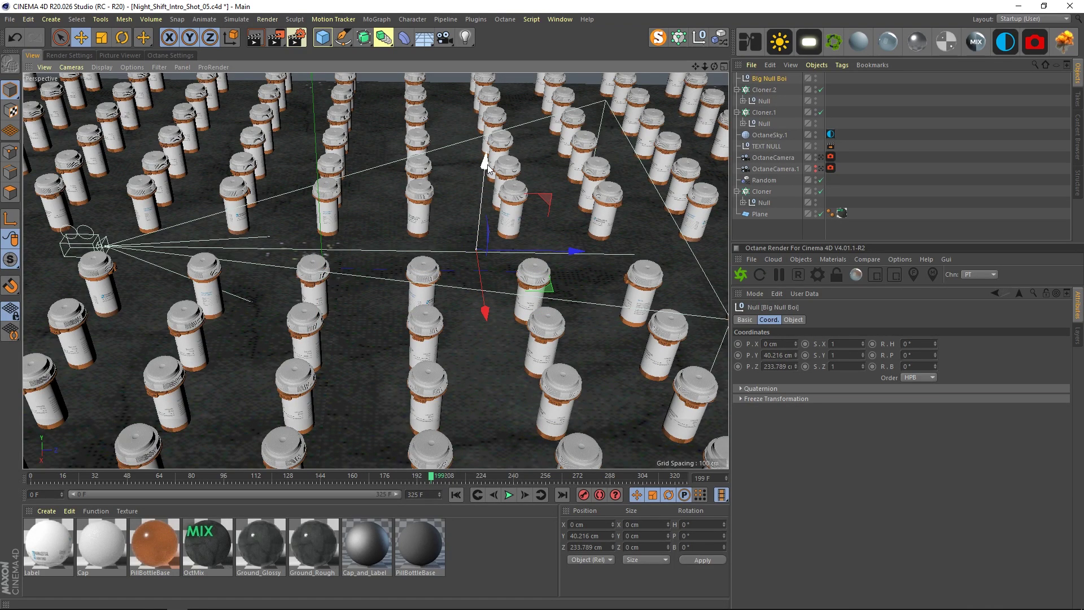
left_click_drag(425, 250, 530, 254, "alt")
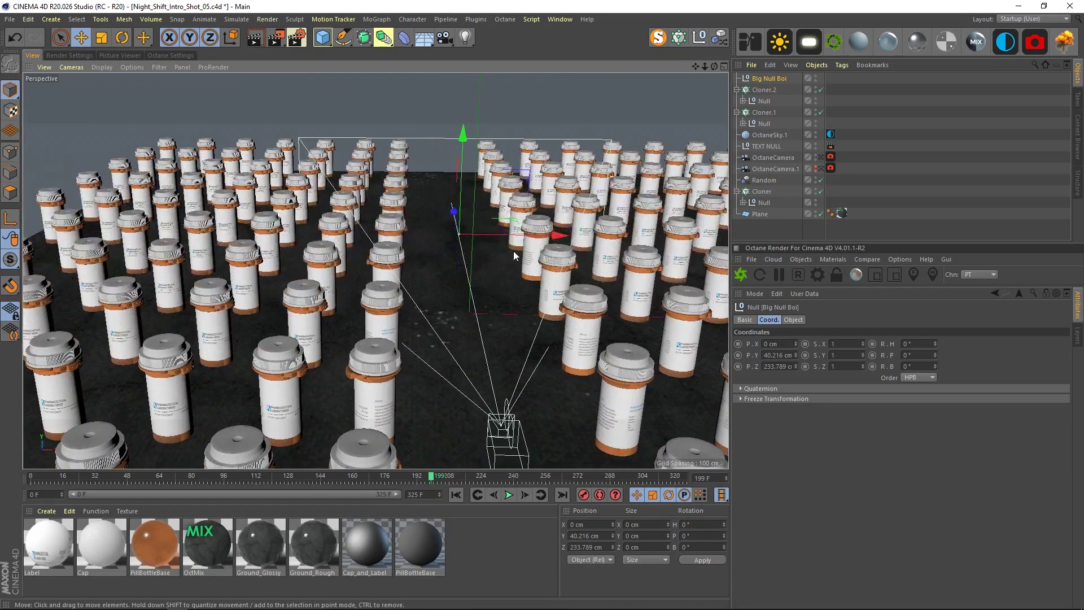
scroll(531, 253, "up", 5)
middle_click_drag(531, 253, 466, 229, "alt")
left_click_drag(466, 229, 495, 201, "alt")
left_click_drag(489, 86, 442, 232)
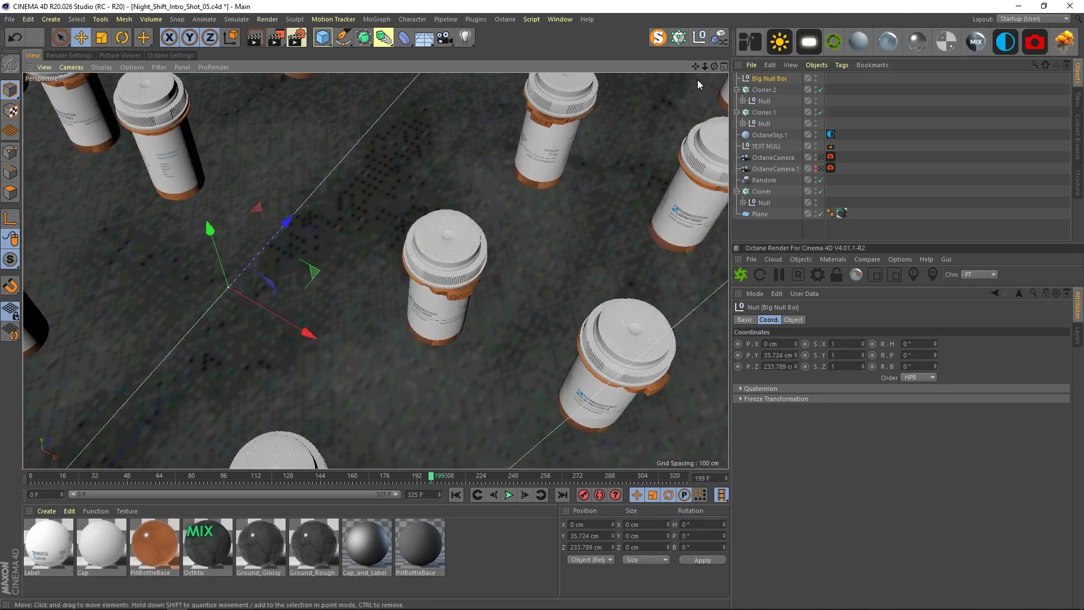
- Add an External Compositing tag to Big Null Boi, review its tag properties, and clear the selection
right_click(776, 79)
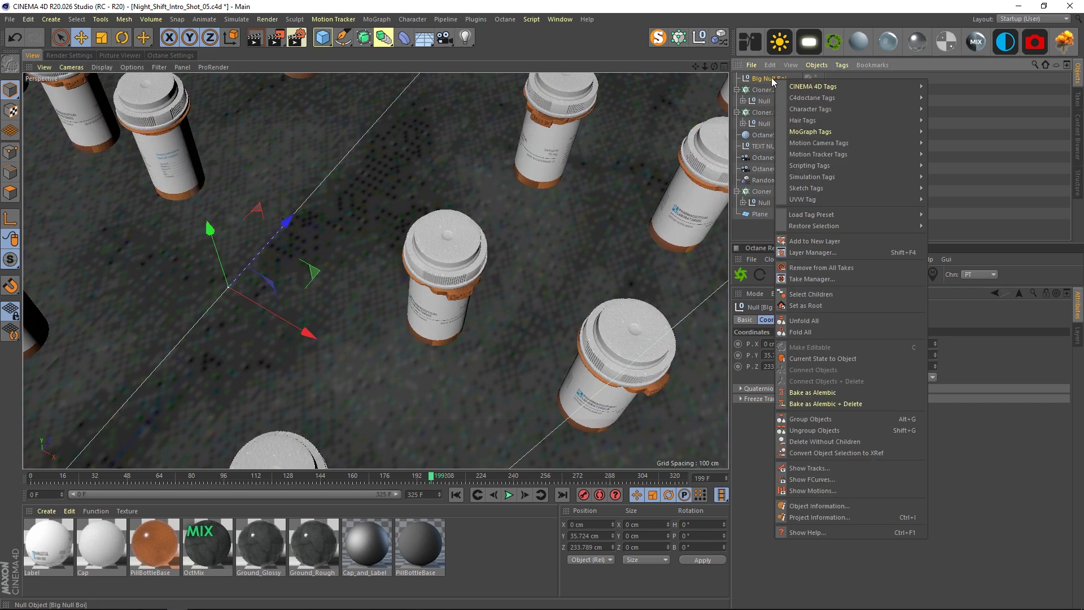
mouse_move(782, 80)
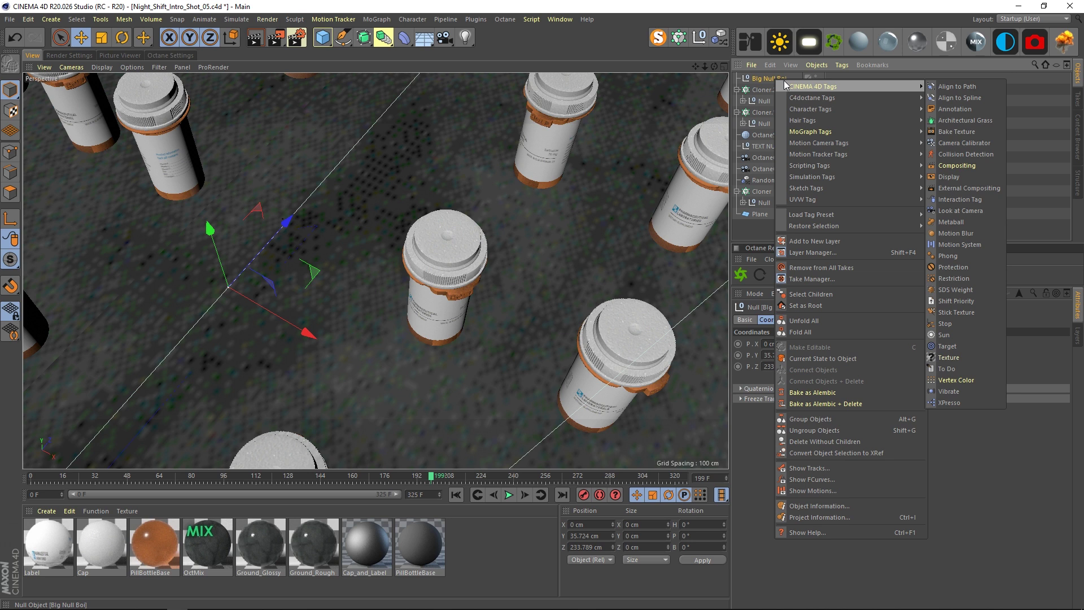
left_click(951, 188)
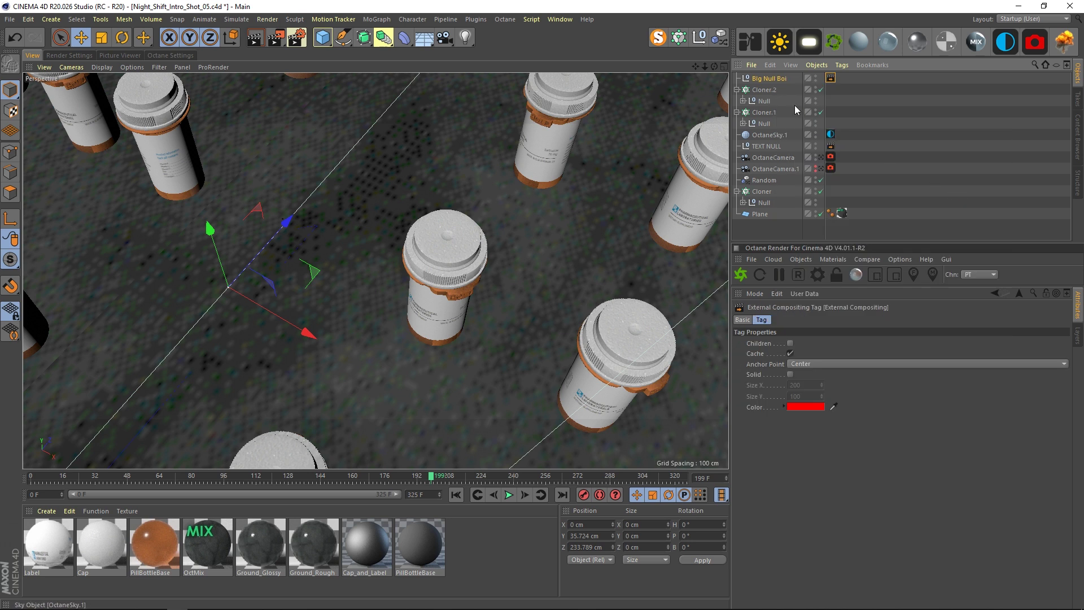
left_click(771, 80)
left_click(831, 77)
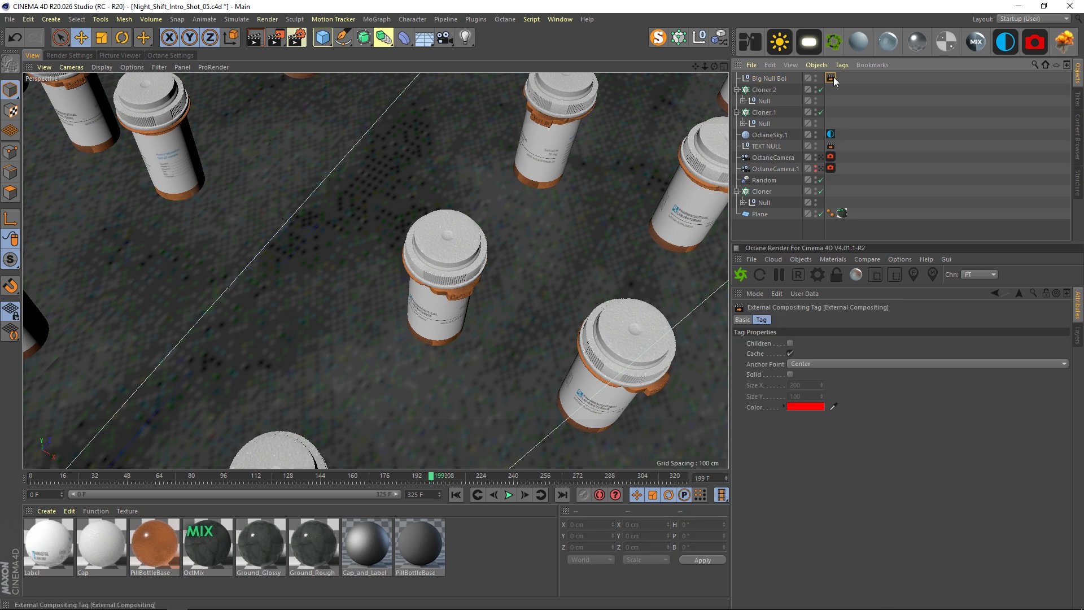
left_click(777, 80)
left_click(766, 232)
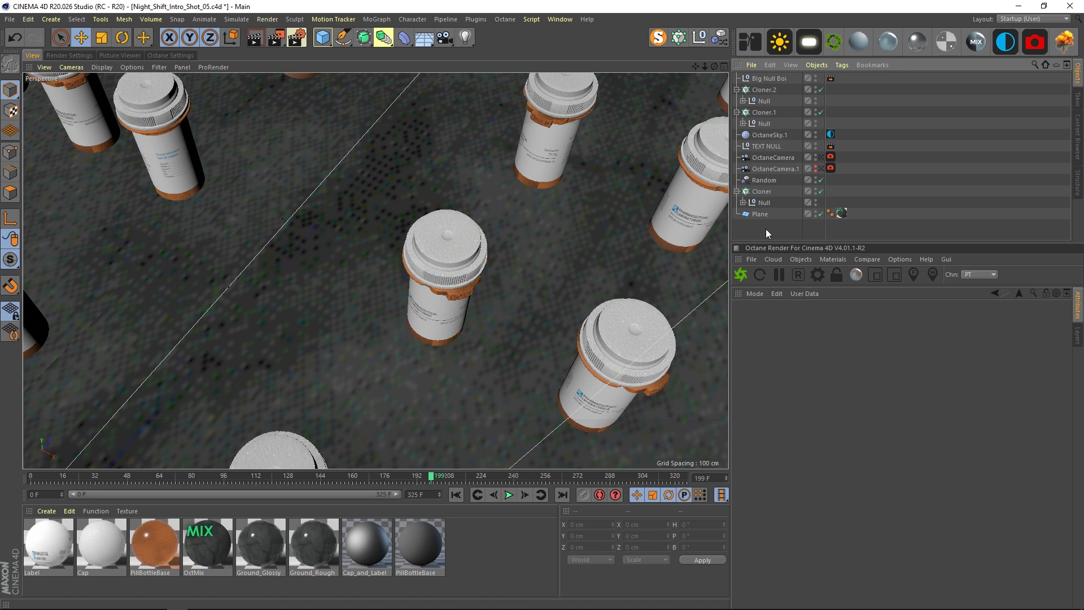
- Examine the ground plane and the Cloner.1 bottle group across the whole field, and clear the selection
scroll(408, 263, "down", 8)
left_click_drag(385, 272, 506, 201, "alt")
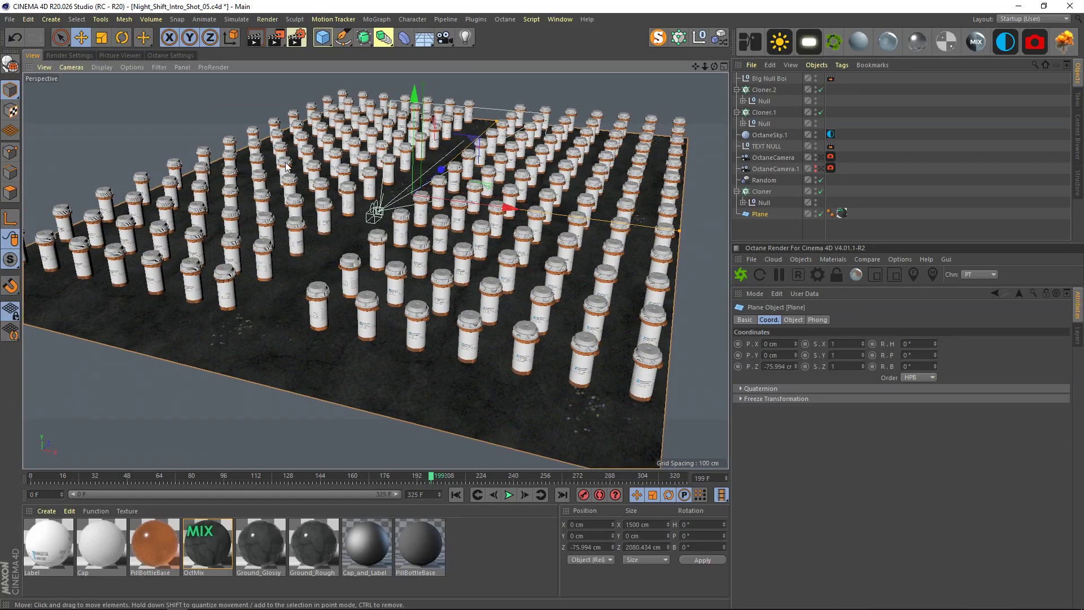
left_click_drag(265, 161, 381, 178, "alt")
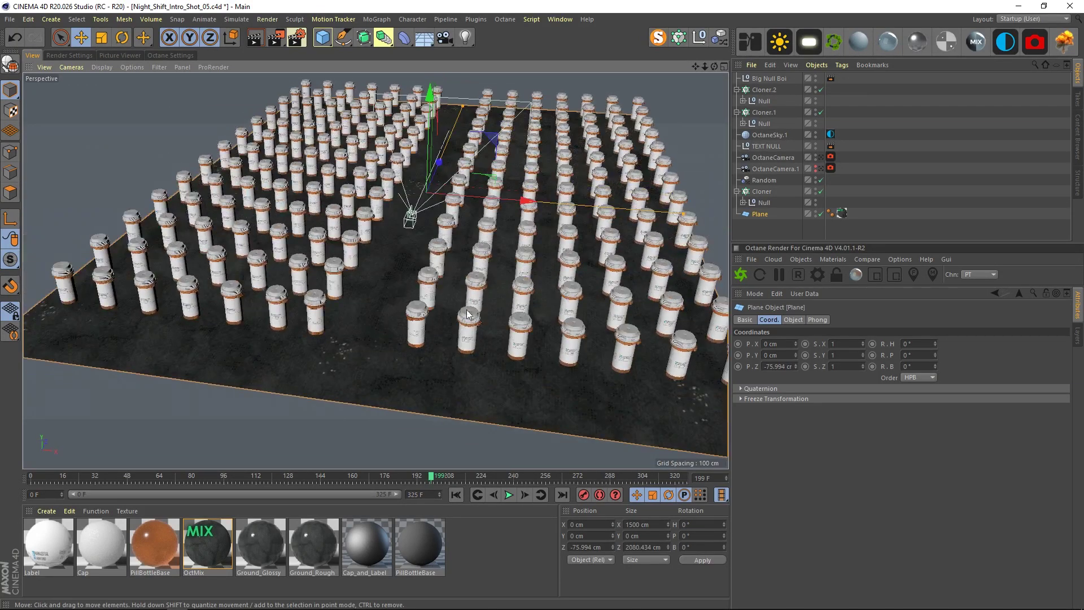
left_click(768, 231)
left_click(744, 112)
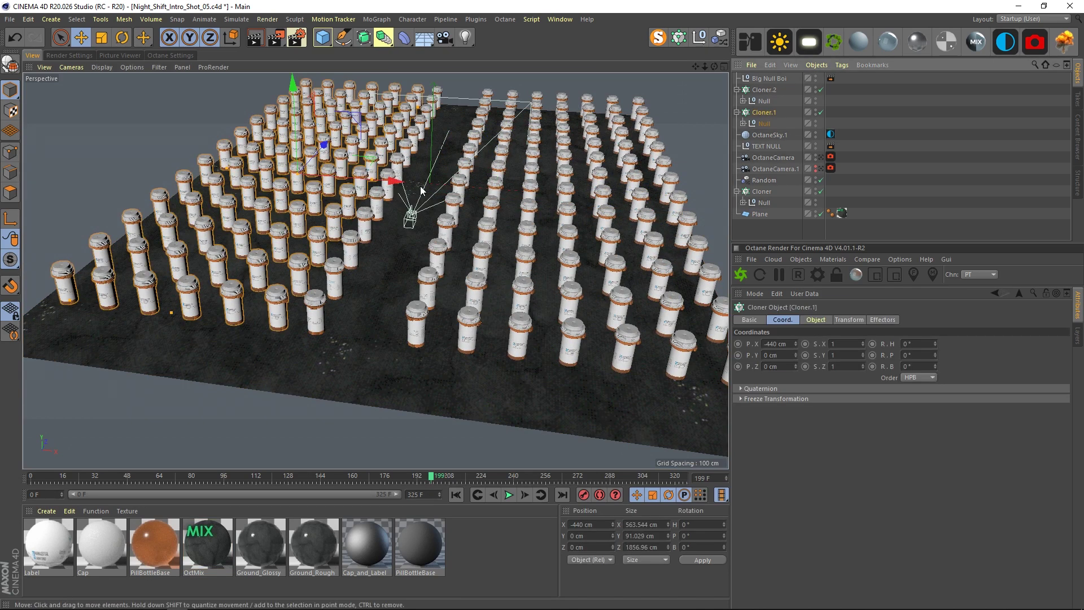
left_click_drag(484, 193, 525, 234, "alt")
scroll(472, 286, "down", 5)
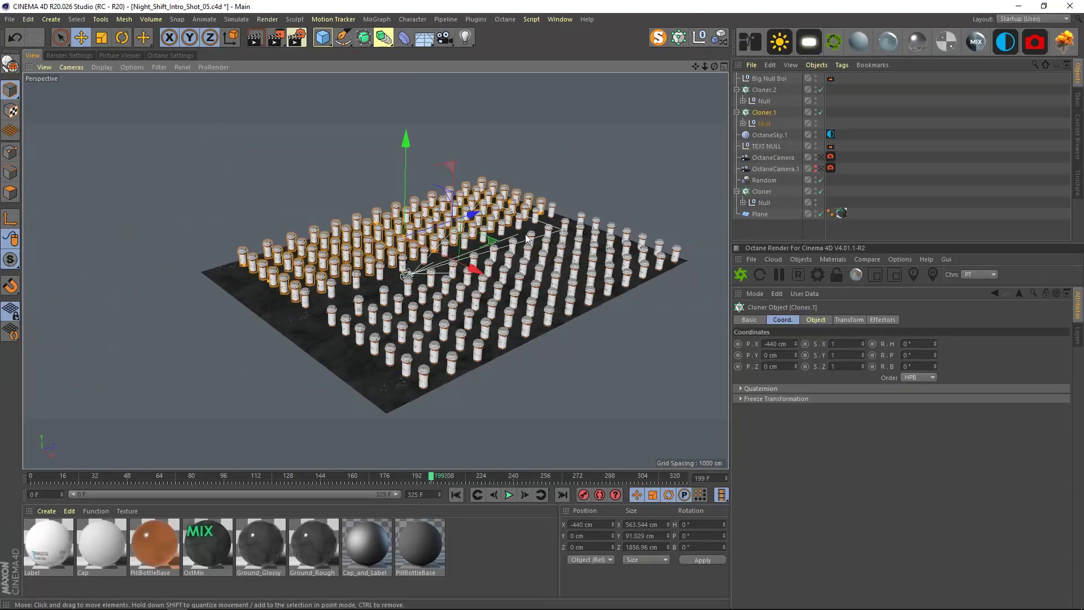
left_click(760, 236)
- Switch to Night_Shift_Shot_06.c4d and view the gas station scene and its camera from outside
left_click(565, 19)
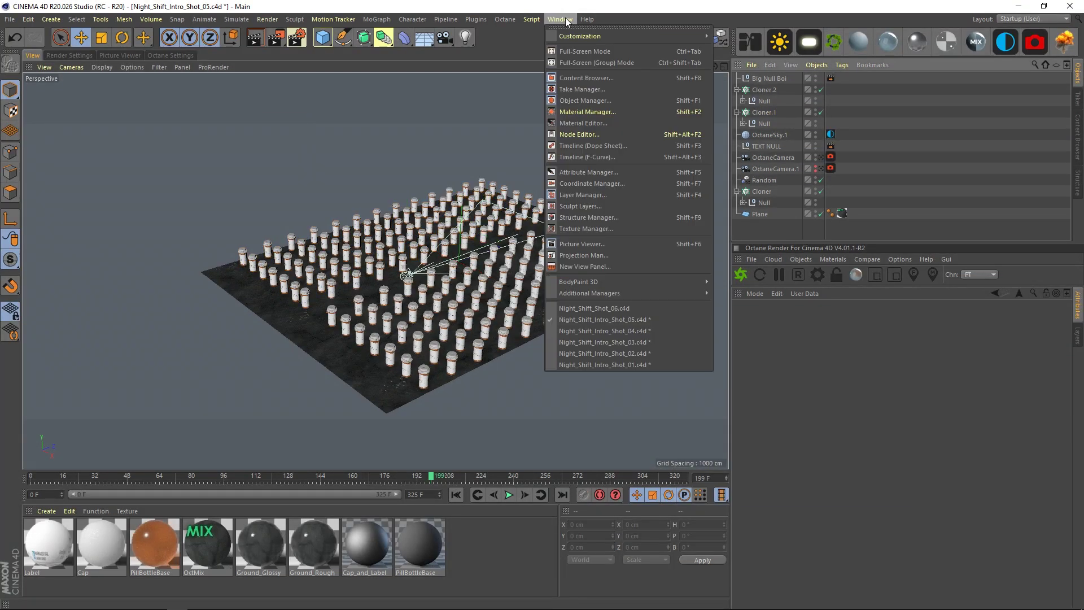
left_click(594, 310)
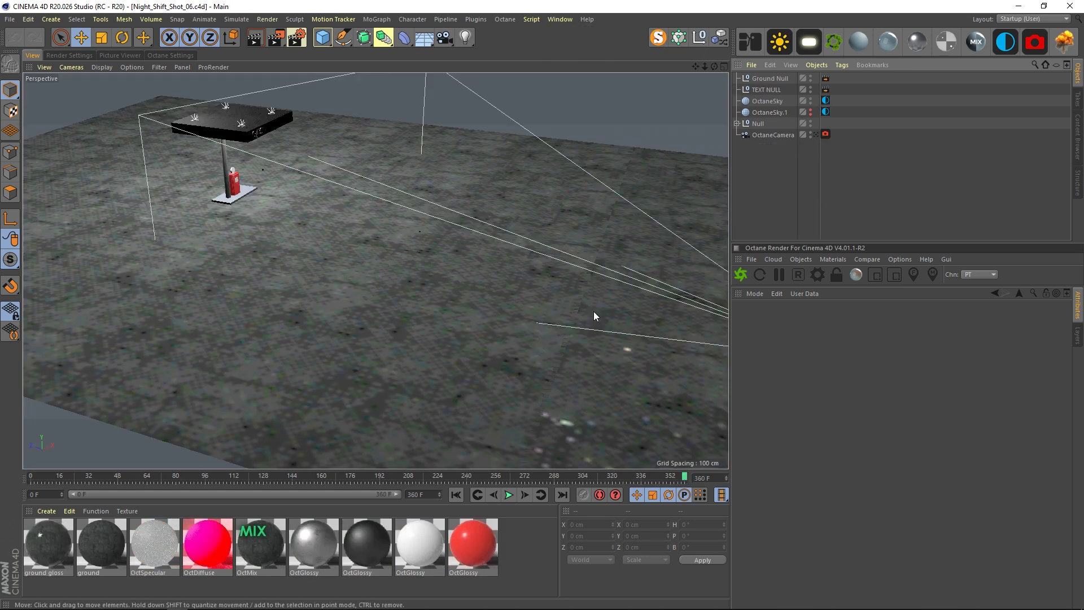
left_click(776, 199)
left_click_drag(547, 302, 463, 287, "alt")
scroll(577, 318, "down", 5)
left_click_drag(577, 319, 428, 311, "alt")
left_click_drag(525, 246, 567, 246)
key("ctrl+z")
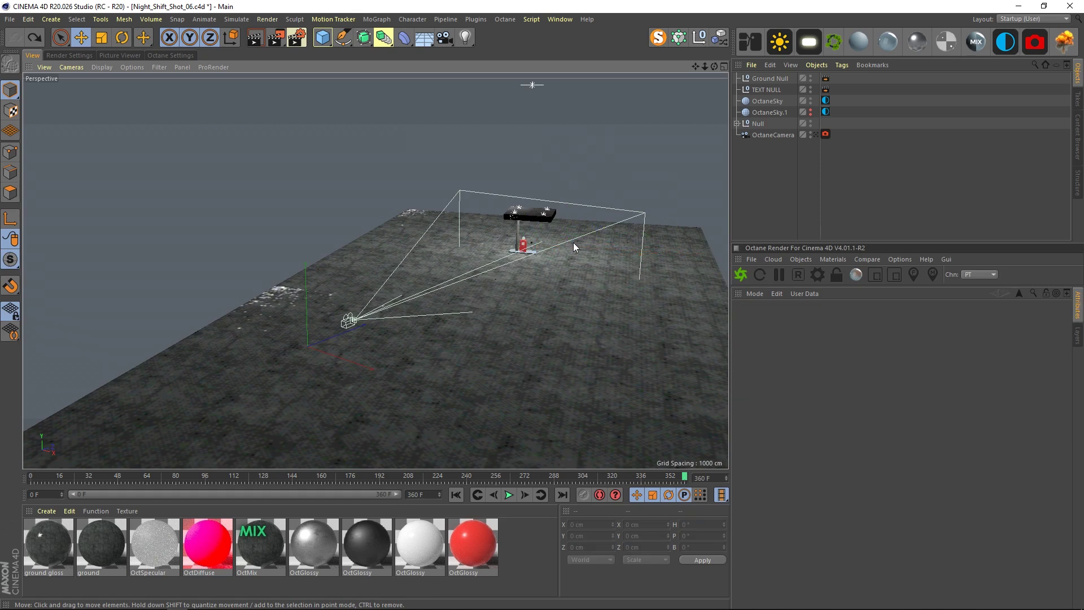
- Examine the ground, the overhead light and the camera frame around the gas station from several angles
right_click_drag(522, 247, 707, 233, "alt")
left_click_drag(515, 245, 474, 247, "alt")
right_click_drag(473, 244, 362, 255, "alt")
left_click_drag(362, 289, 386, 301, "alt")
right_click_drag(386, 301, 371, 293, "alt")
middle_click_drag(389, 283, 414, 388, "alt")
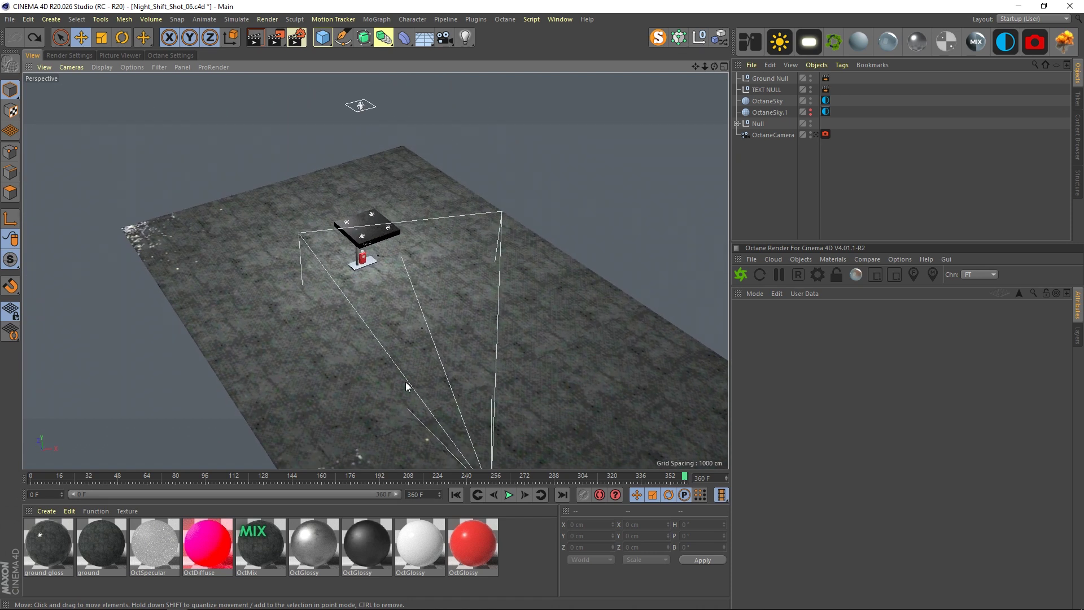
- Inspect the gas station's canopy, GAS lettering, roof lights and red pump up close
scroll(394, 257, "up", 7)
left_click_drag(387, 268, 331, 203, "alt")
right_click_drag(331, 203, 473, 202, "alt")
left_click_drag(473, 202, 510, 214, "alt")
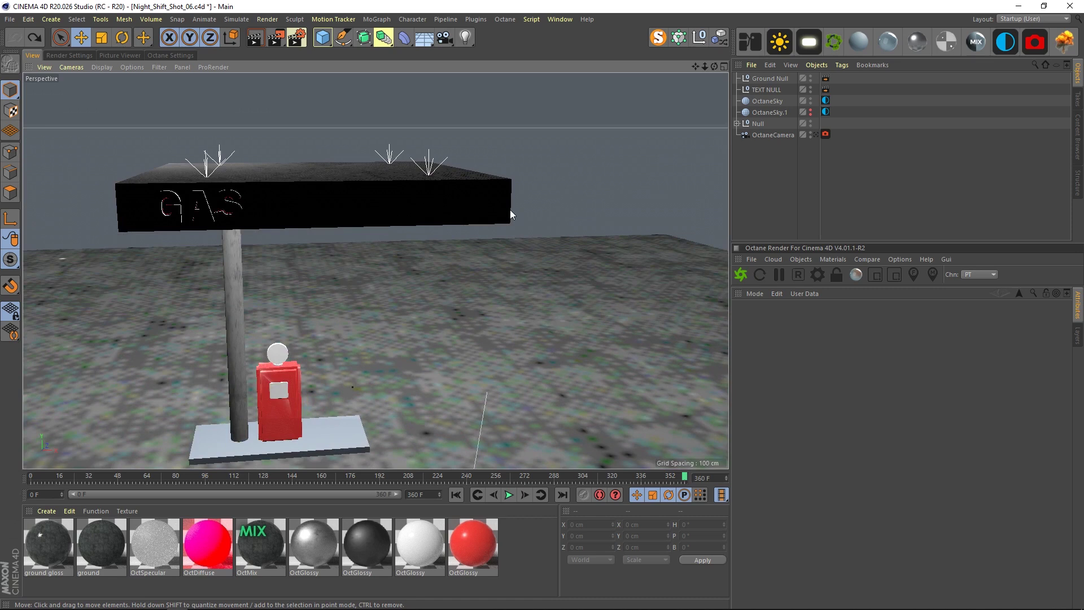
mouse_move(285, 384)
left_mouse_down("alt")
mouse_move(206, 354)
mouse_move(293, 374)
left_mouse_up("alt")
right_click_drag(292, 374, 395, 375, "alt")
left_click_drag(296, 372, 392, 405, "alt")
scroll(257, 395, "down", 8)
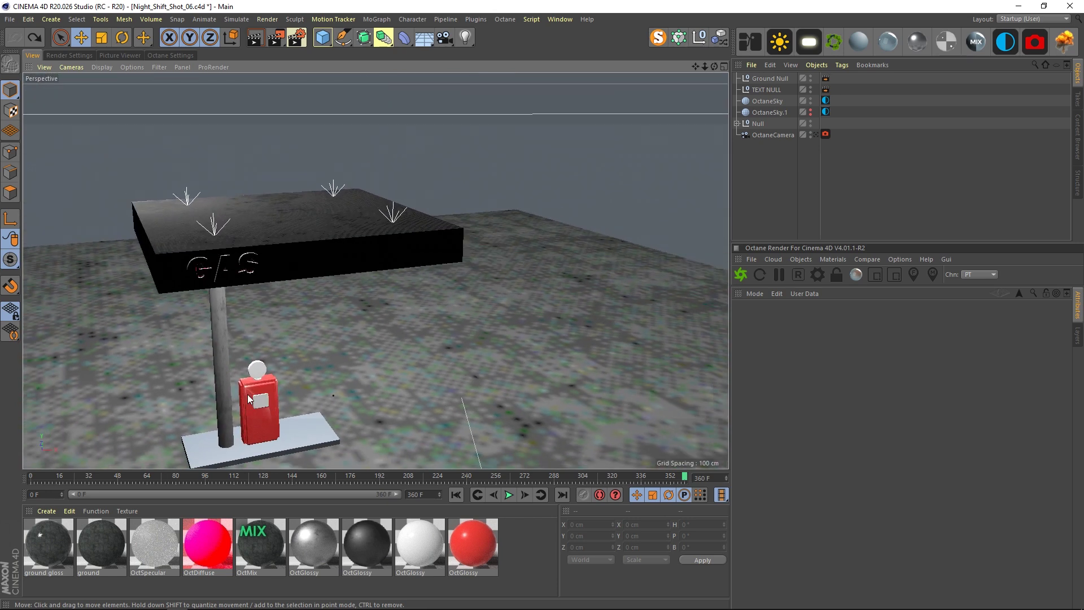
- Examine the gas station from farther out, including how it sits within the camera's field of view
middle_click_drag(247, 394, 266, 277, "alt")
right_click_drag(266, 277, 243, 280, "alt")
left_click_drag(272, 281, 300, 288, "alt")
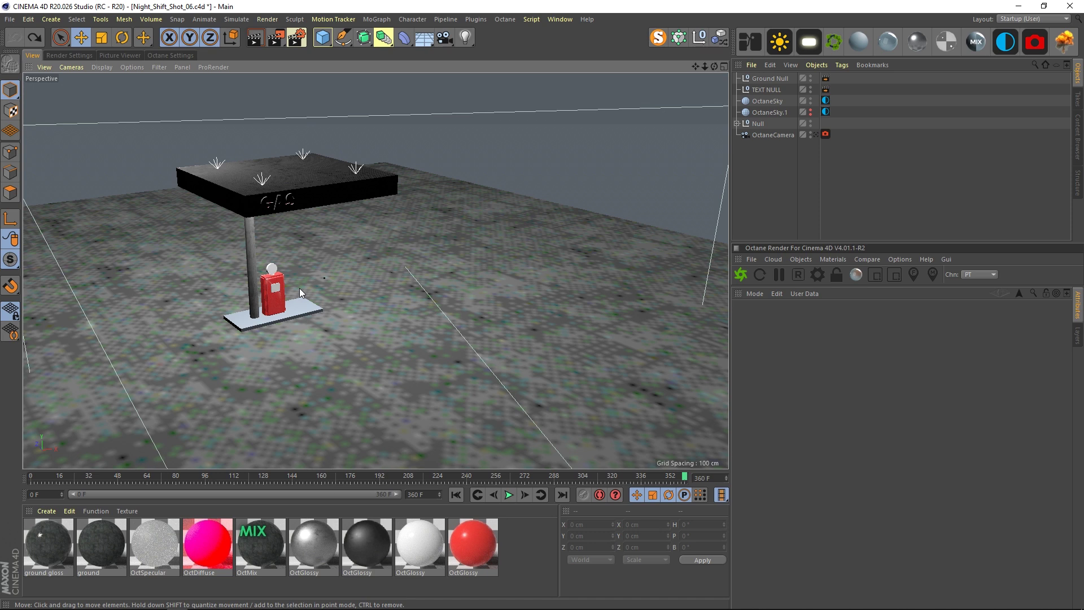
right_click_drag(300, 285, 268, 309, "alt")
middle_click_drag(268, 309, 280, 273, "alt")
right_click_drag(297, 265, 364, 247, "alt")
mouse_move(301, 257)
left_mouse_down("alt")
mouse_move(279, 247)
mouse_move(265, 275)
mouse_move(308, 261)
left_mouse_up("alt")
right_click_drag(309, 261, 281, 243, "alt")
middle_click_drag(281, 242, 358, 262, "alt")
mouse_move(358, 262)
right_mouse_down("alt")
mouse_move(396, 257)
mouse_move(377, 262)
right_mouse_up("alt")
left_click_drag(377, 262, 329, 251, "alt")
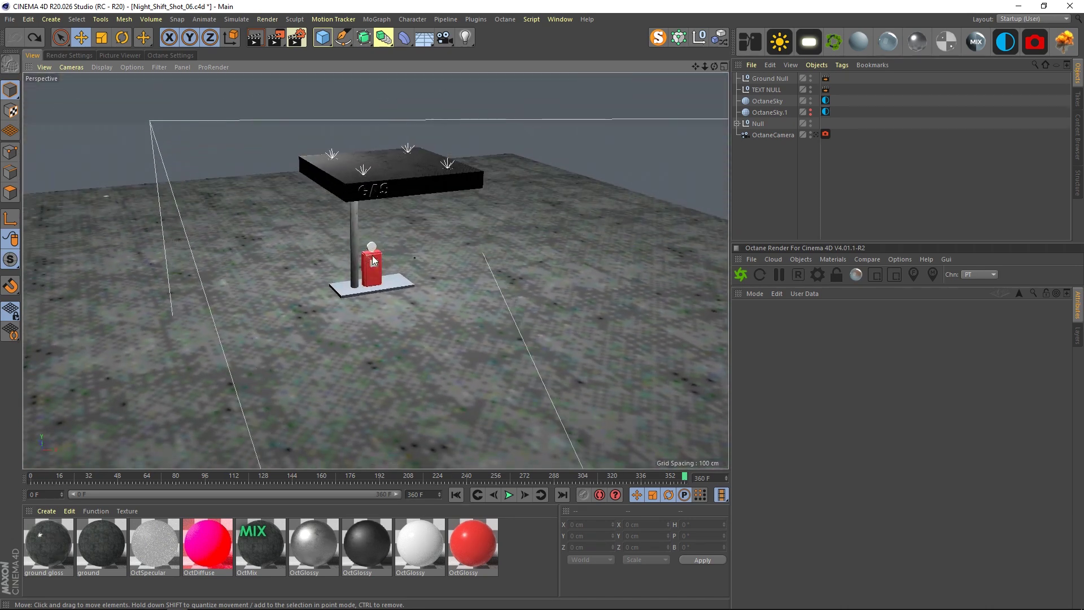
middle_click_drag(374, 260, 270, 206, "alt")
right_click_drag(442, 284, 429, 286, "alt")
left_click_drag(429, 285, 409, 270, "alt")
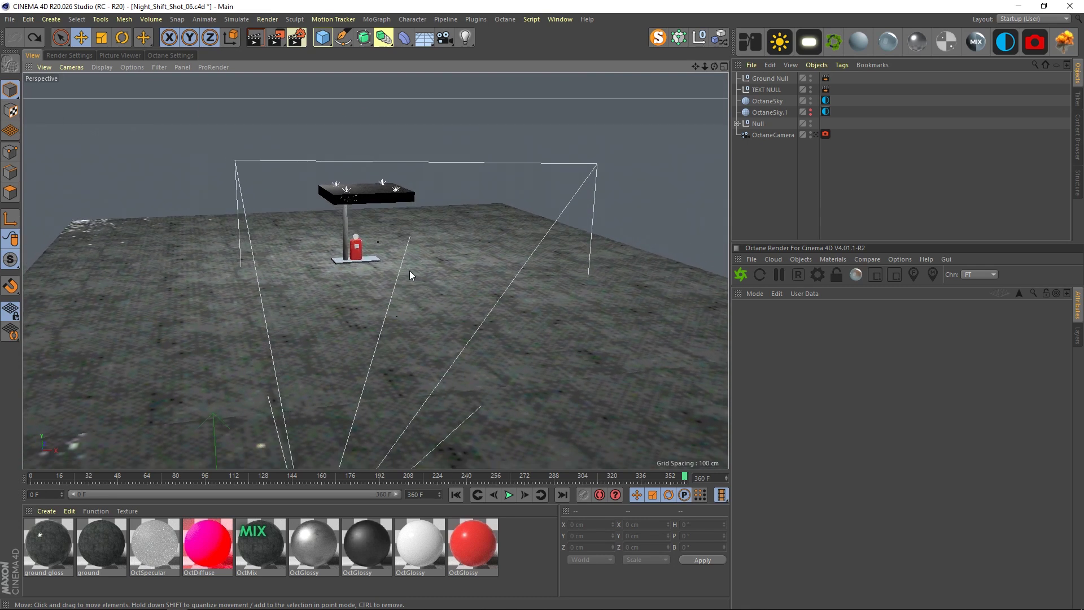
- Check the placement of the TEXT NULL and Ground Null in front of the gas station, and clear the selection
left_click(767, 89)
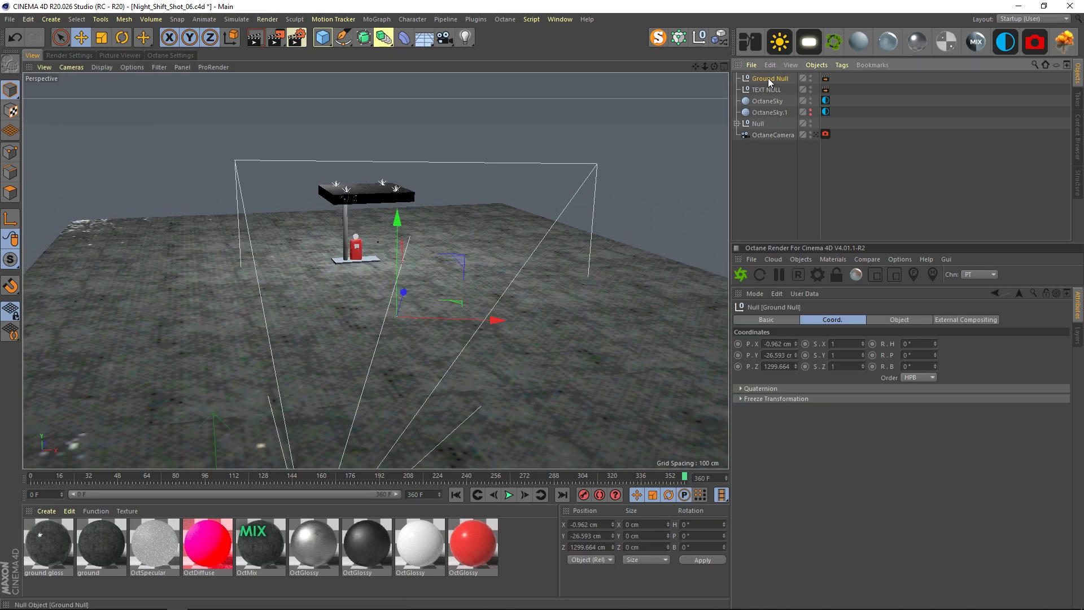
left_click(769, 174)
middle_click_drag(486, 277, 477, 221, "alt")
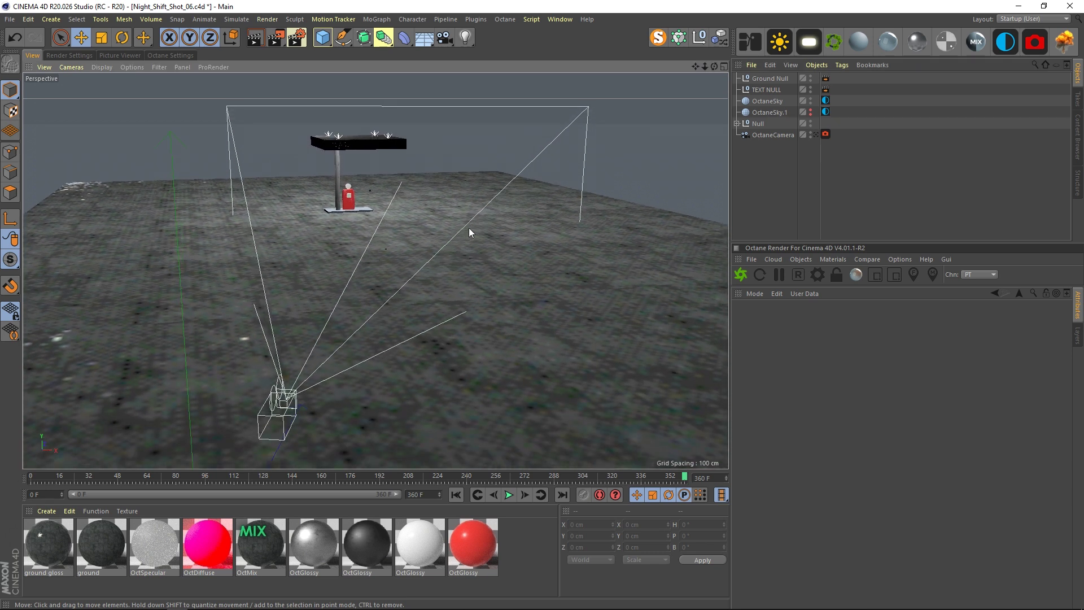
right_click_drag(477, 221, 481, 269, "alt")
left_click(779, 81)
left_click(787, 174)
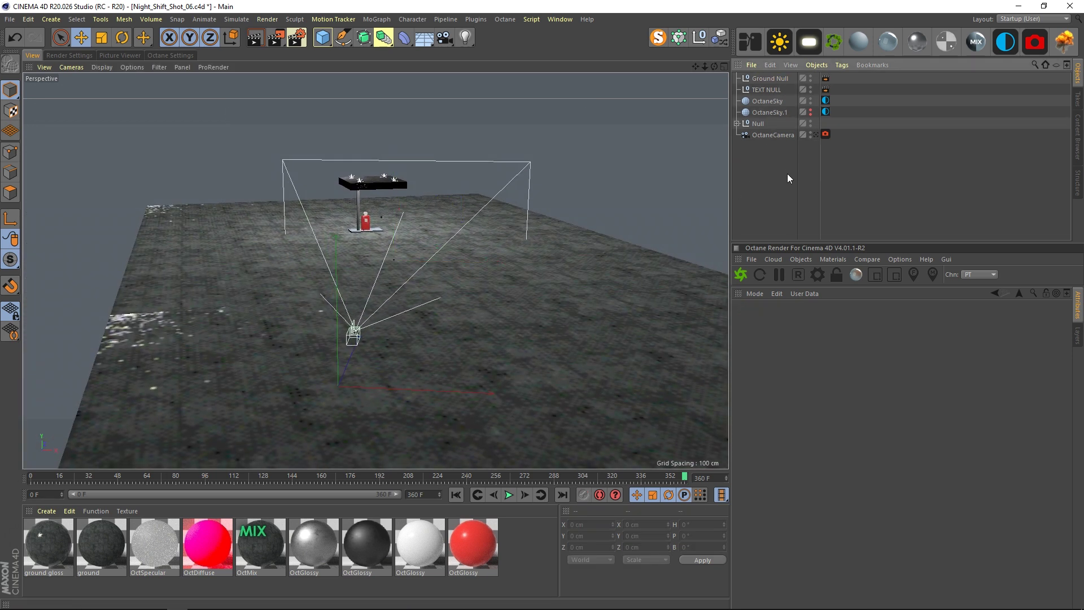
- Compare the positions of the Ground Null and TEXT NULL, check the Ground Null's External Compositing tag settings, and clear the selection
left_click(780, 80)
left_click(775, 88)
left_click(777, 78)
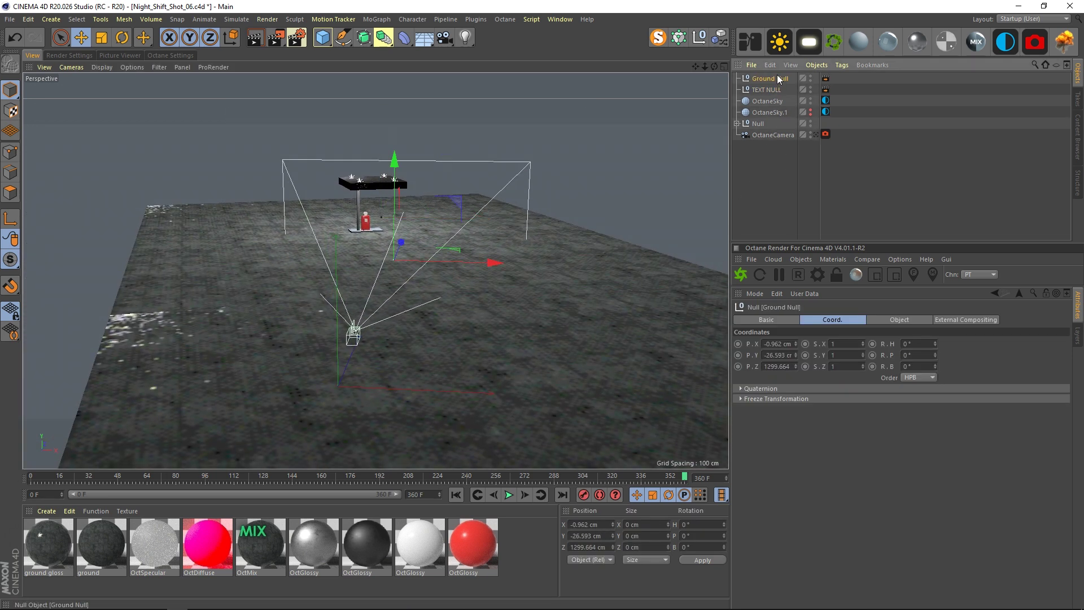
left_click(773, 88)
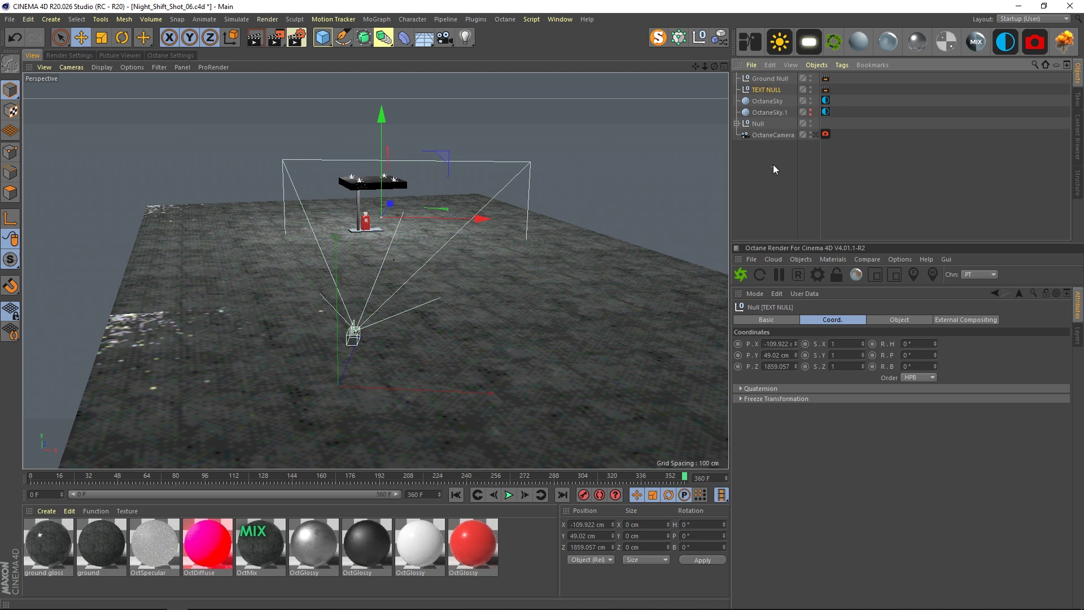
left_click(784, 80)
left_click(825, 79)
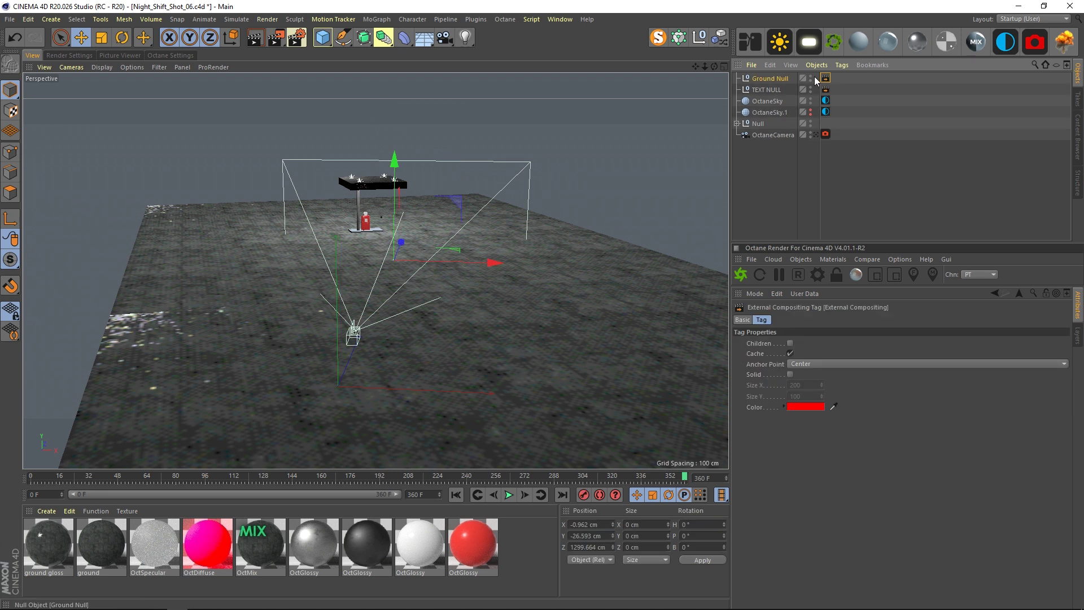
left_click(779, 81)
left_click(774, 181)
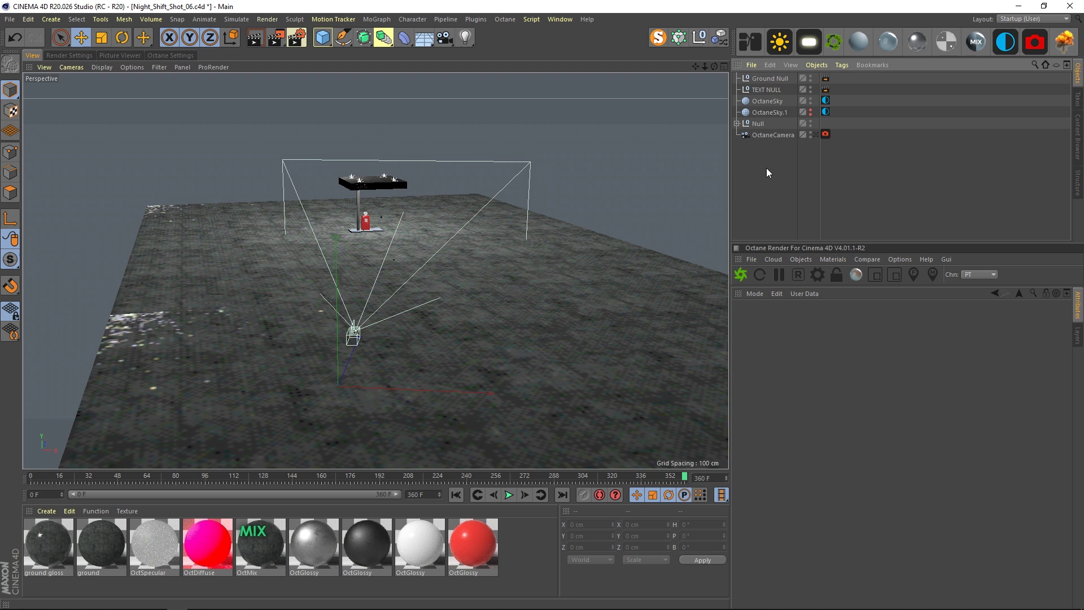
- Inspect the Ground Null's placement on the ground near the red pump, review its External Compositing tag, and deselect it
left_click(774, 79)
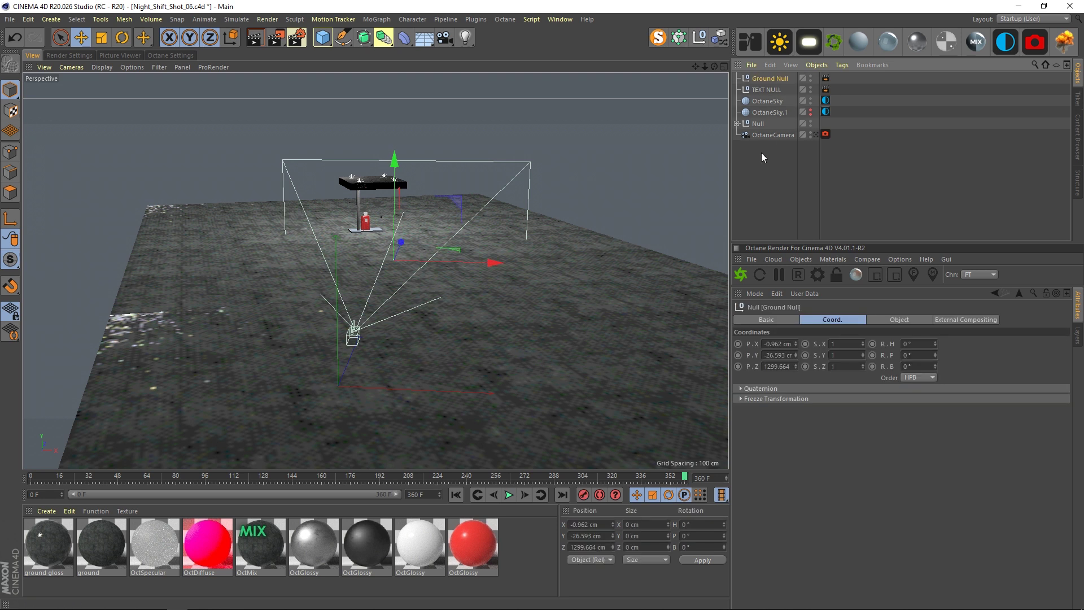
left_click(792, 78)
left_click(785, 79)
left_click_drag(389, 269, 322, 257, "alt")
right_click_drag(388, 262, 599, 245, "alt")
left_click(826, 78)
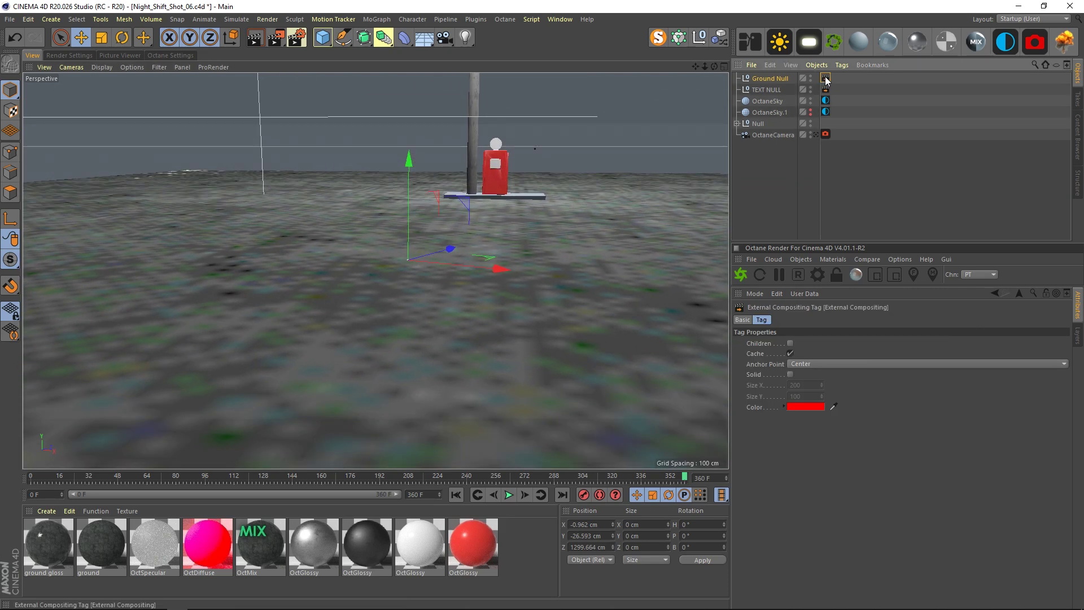
left_click(793, 182)
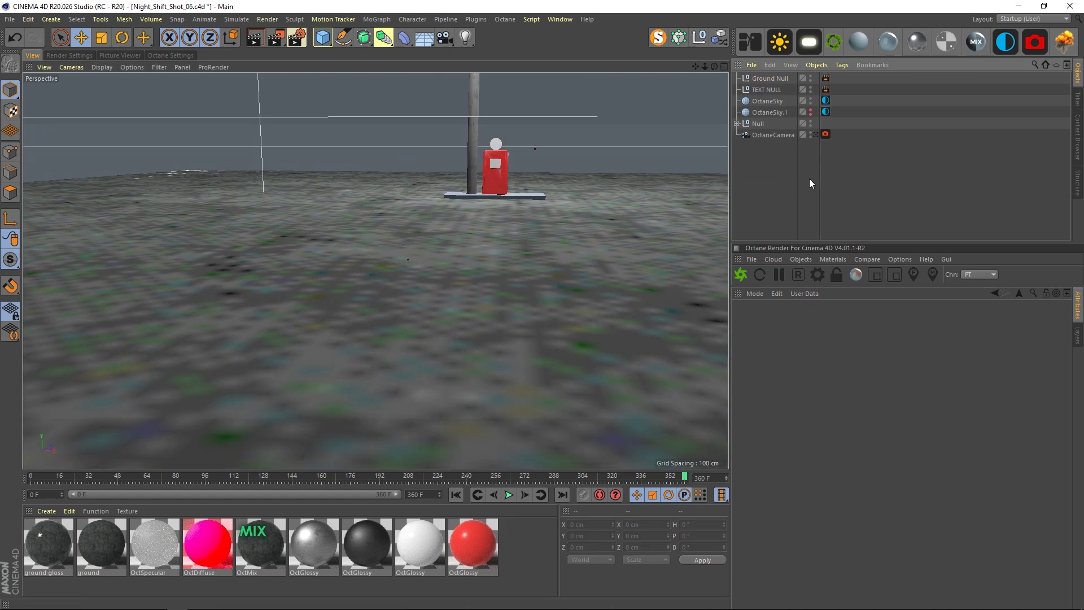
- Examine the gas station and the wider ground from farther out, with the collapsed Null group selected
scroll(368, 285, "down", 5)
left_click_drag(367, 282, 522, 282, "alt")
right_click_drag(523, 282, 433, 281, "alt")
middle_click_drag(432, 281, 395, 221, "alt")
left_click_drag(395, 220, 406, 268, "alt")
left_click(760, 125)
right_click_drag(496, 274, 435, 281, "alt")
- Select the OctaneCamera and review its animated move from frame 0 through to frame 360
left_click(776, 136)
left_click_drag(485, 479, 1, 495)
right_click_drag(393, 370, 336, 374, "alt")
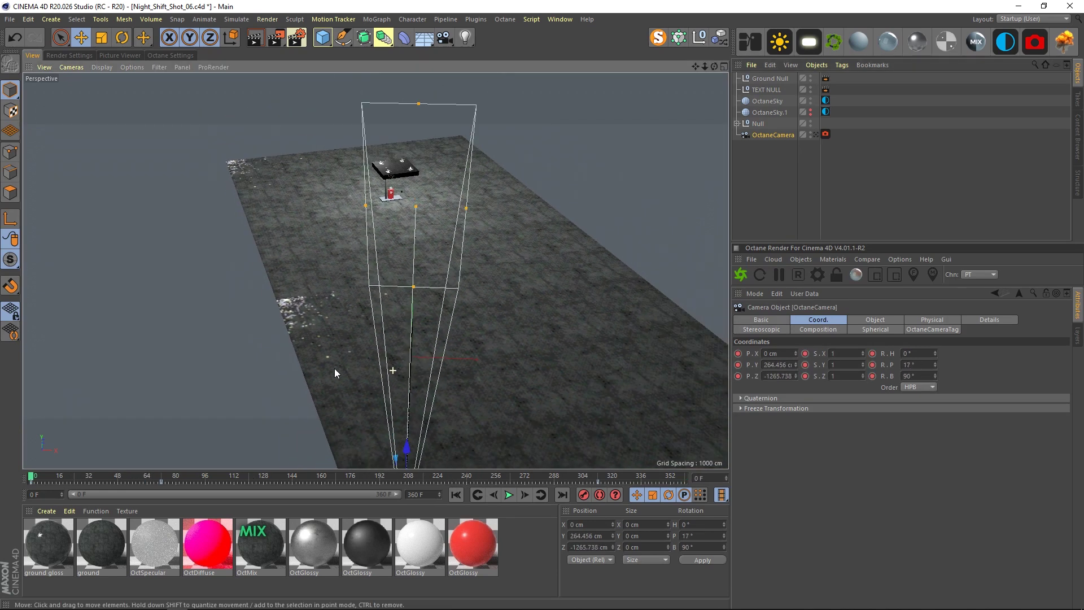
left_click_drag(335, 372, 339, 237, "alt")
left_click_drag(33, 480, 688, 475)
- Examine the OctaneCamera's motion path and its framing of the gas station at frame 360 from several angles, and clear the selection
left_click_drag(421, 365, 426, 322, "alt")
right_click_drag(404, 226, 446, 225, "alt")
left_click_drag(399, 223, 340, 213, "alt")
right_click_drag(415, 199, 374, 200, "alt")
left_click_drag(374, 200, 390, 175, "alt")
right_click_drag(418, 242, 385, 306, "alt")
left_click_drag(384, 306, 453, 261, "alt")
right_click_drag(453, 264, 322, 291, "alt")
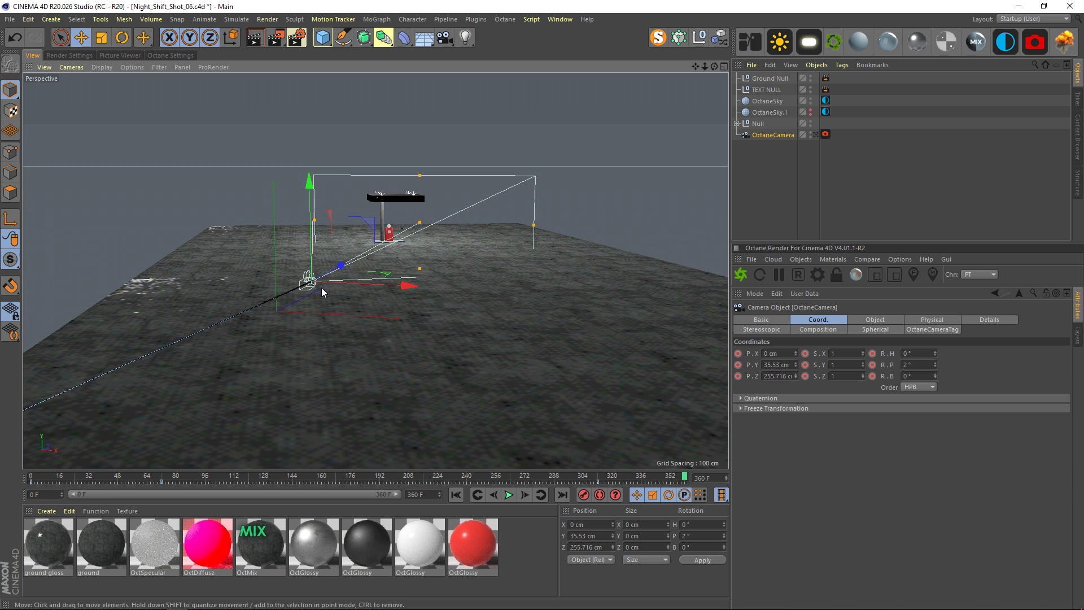
left_click(752, 168)
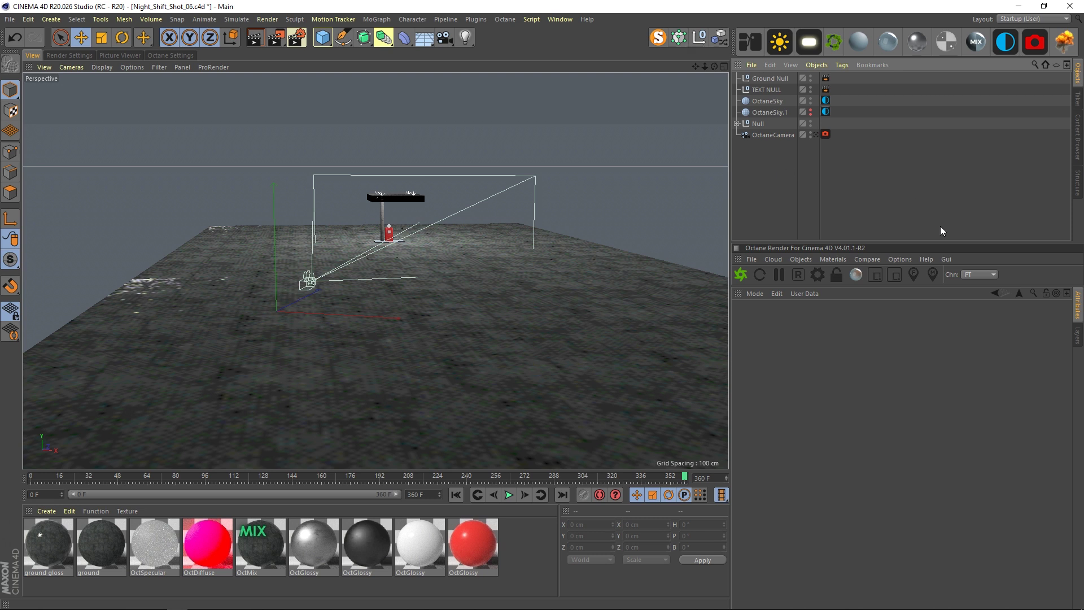